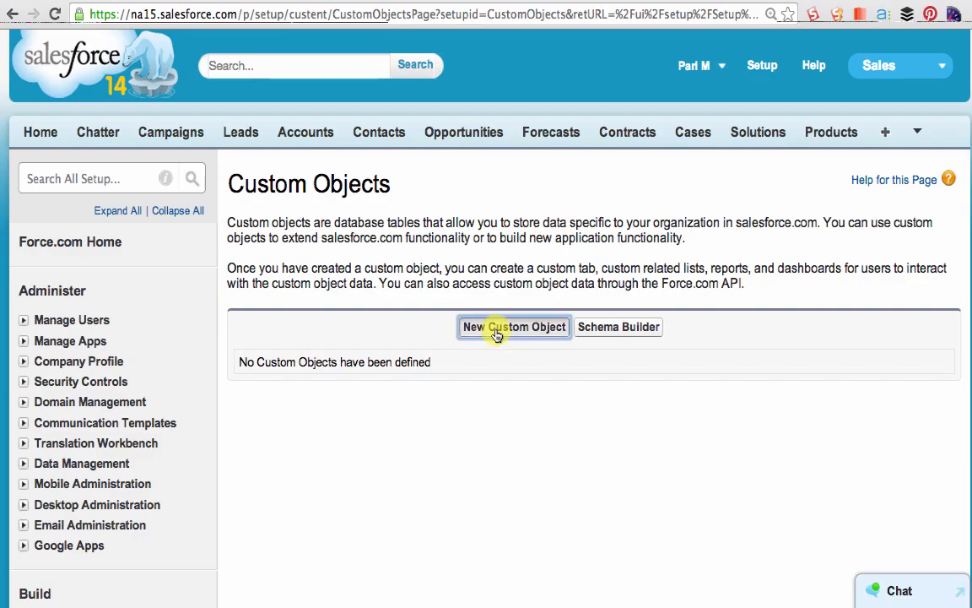
# - Set the new custom object's label to "Position" and its plural label to "Positions"
pyautogui.write('Position')
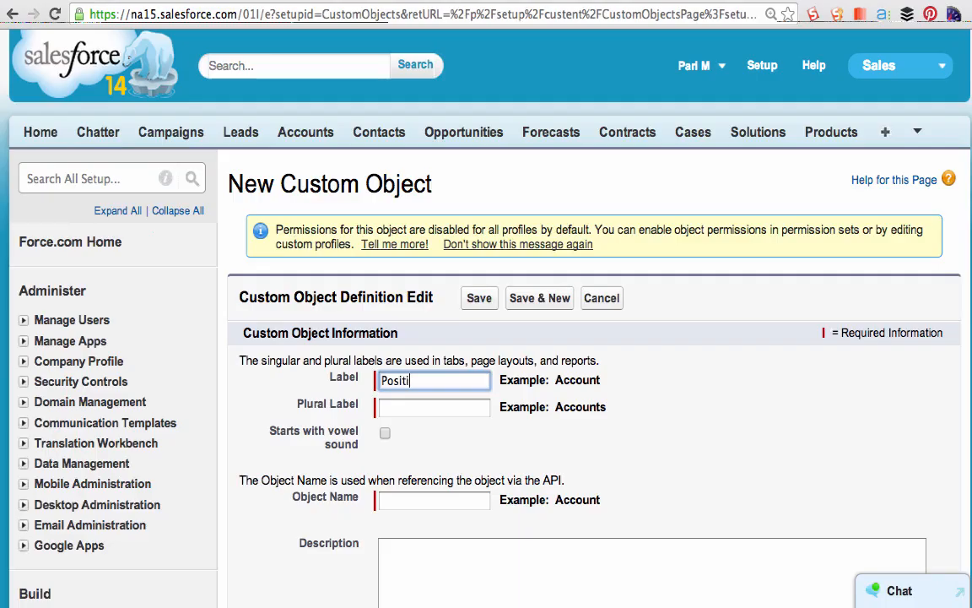
pyautogui.press('Tab')
pyautogui.write('Positions')
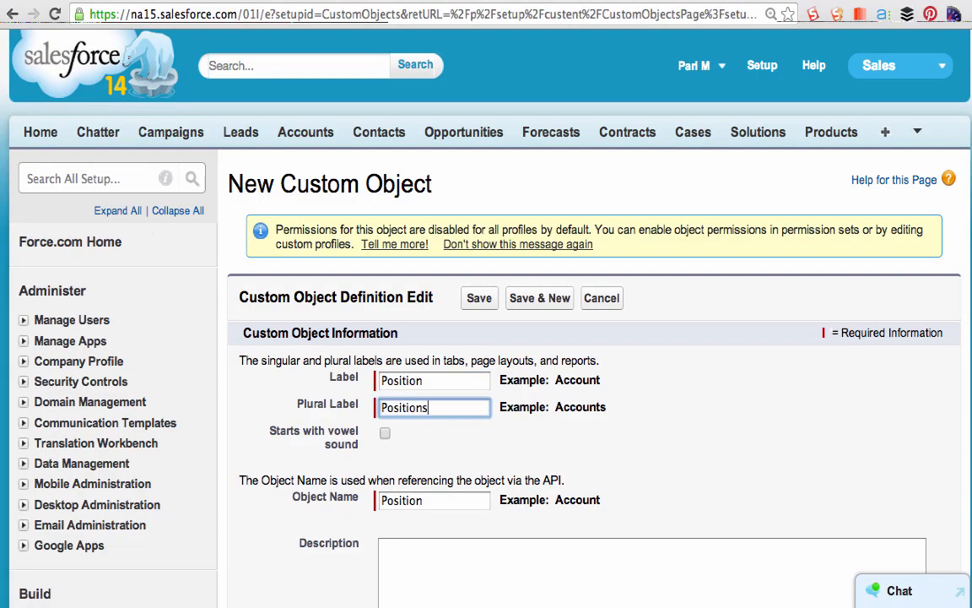
pyautogui.press('Tab')
# - Enter the object description "This object keeps track of all the positions in the org"
pyautogui.scroll(-2, 449, 422)
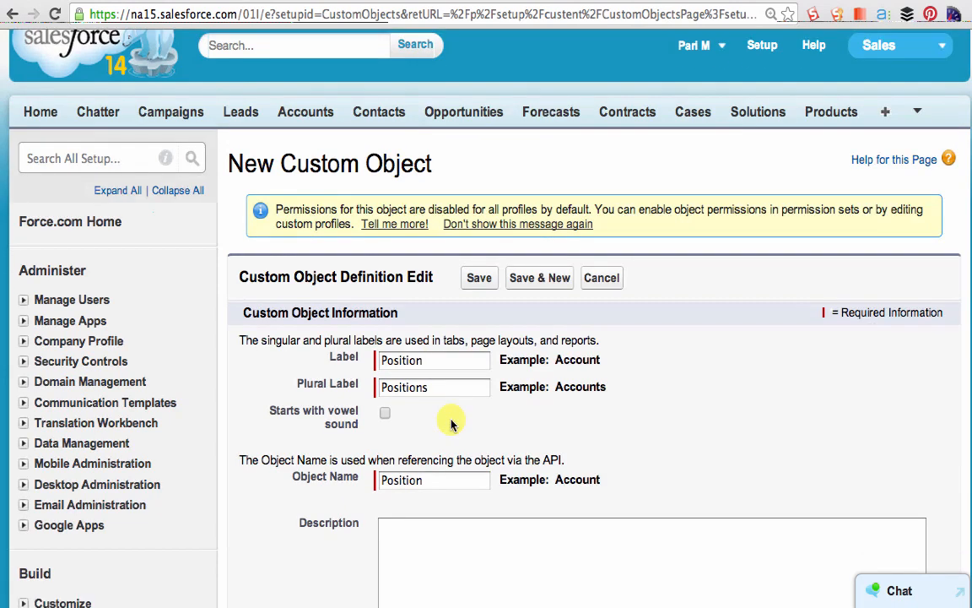
pyautogui.click(451, 454)
pyautogui.write('This object keeps track')
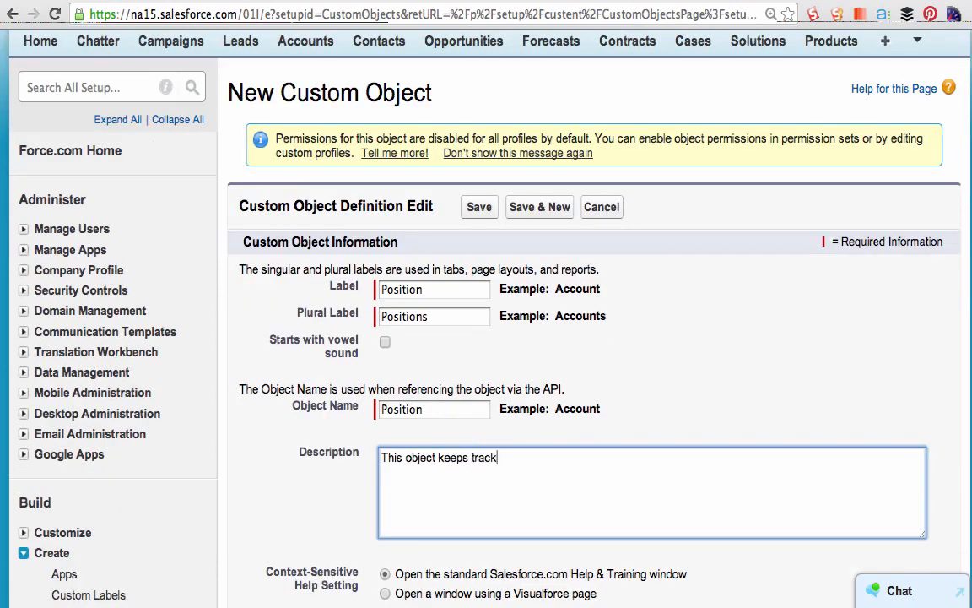
pyautogui.write(' of all the positions in the org')
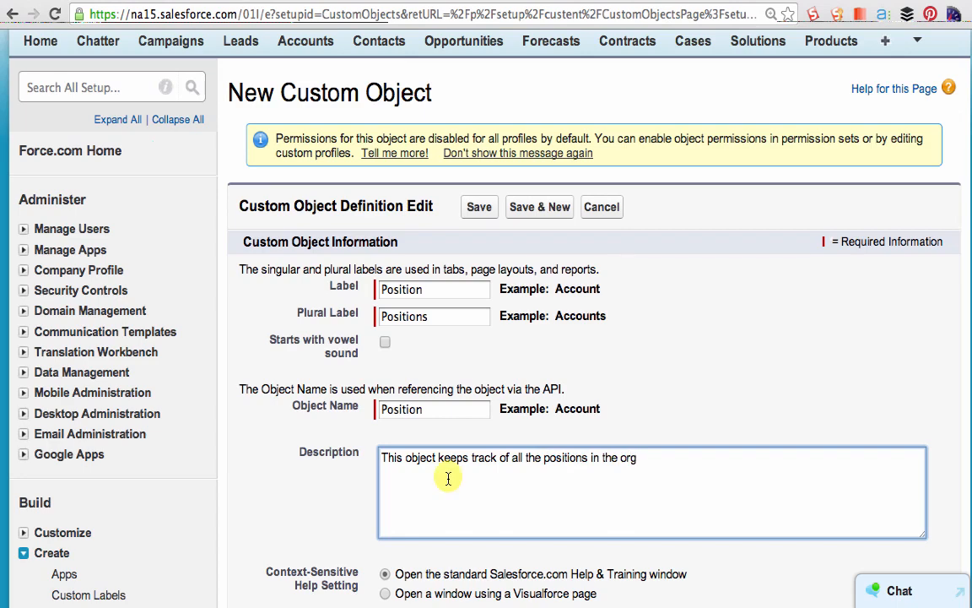
# - Change the record name of the custom object to "Position Title", keeping the Text data type
pyautogui.scroll(-5, 448, 477)
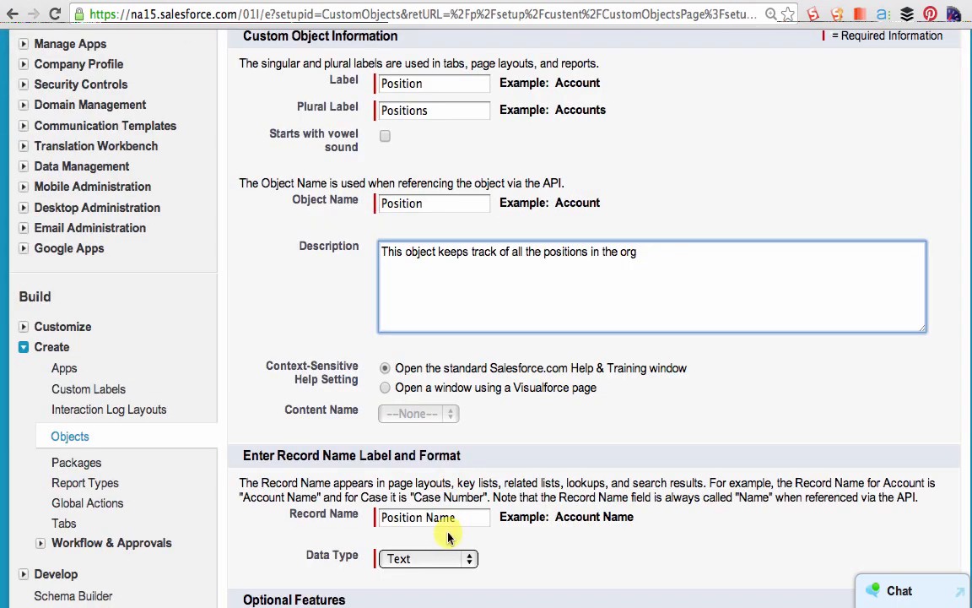
pyautogui.scroll(-1, 440, 521)
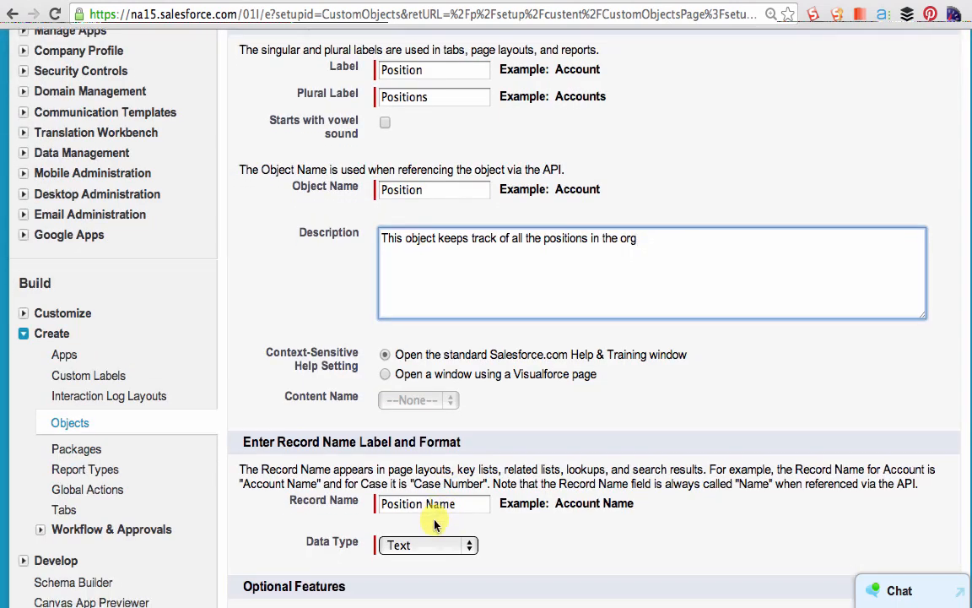
pyautogui.click(396, 502)
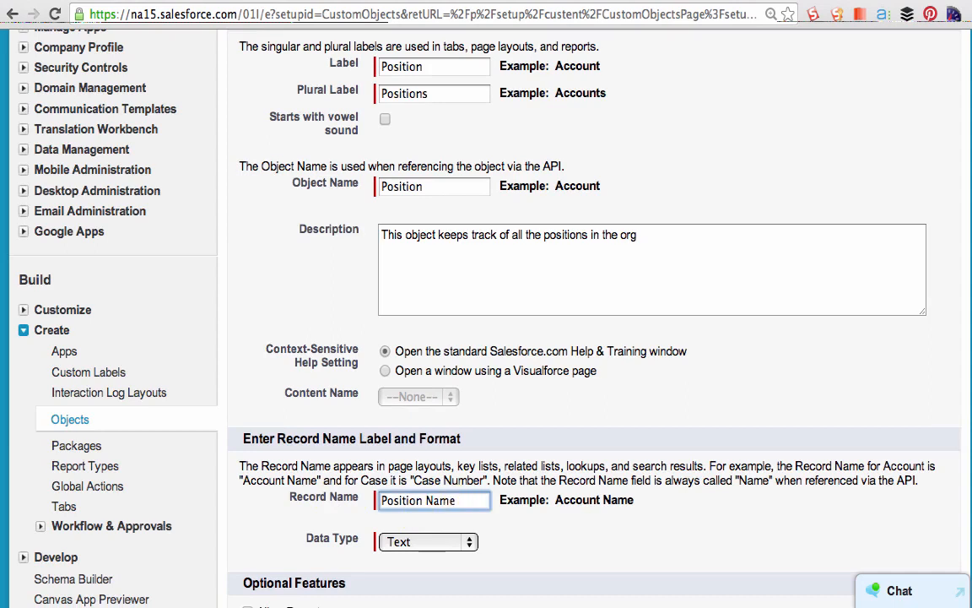
pyautogui.press('BackSpace')
pyautogui.press('BackSpace')
pyautogui.press('BackSpace')
pyautogui.press('BackSpace')
pyautogui.write('Title')
# - Enable Allow Reports and Track Field History for the Position object and save it
pyautogui.scroll(-5, 521, 533)
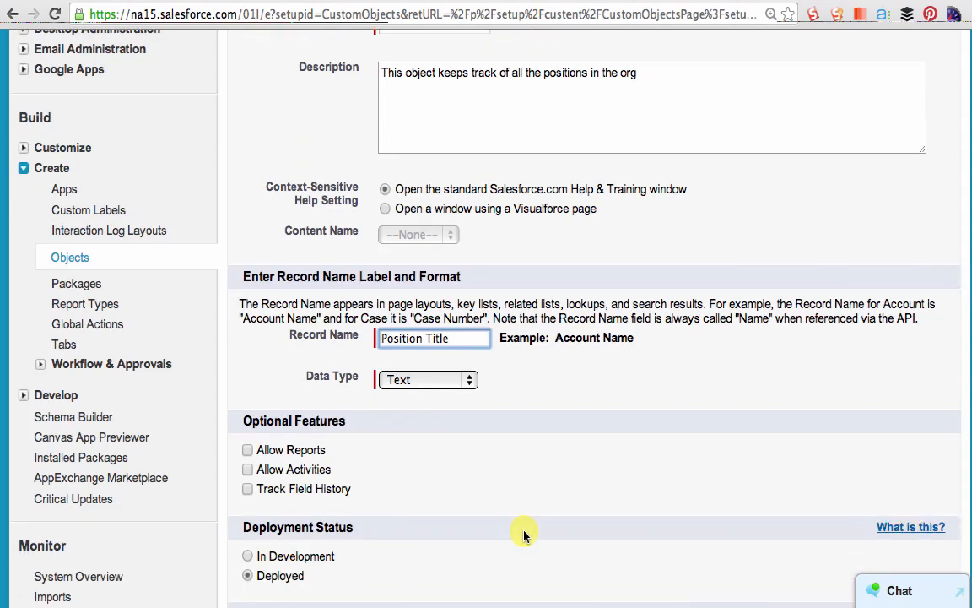
pyautogui.click(248, 451)
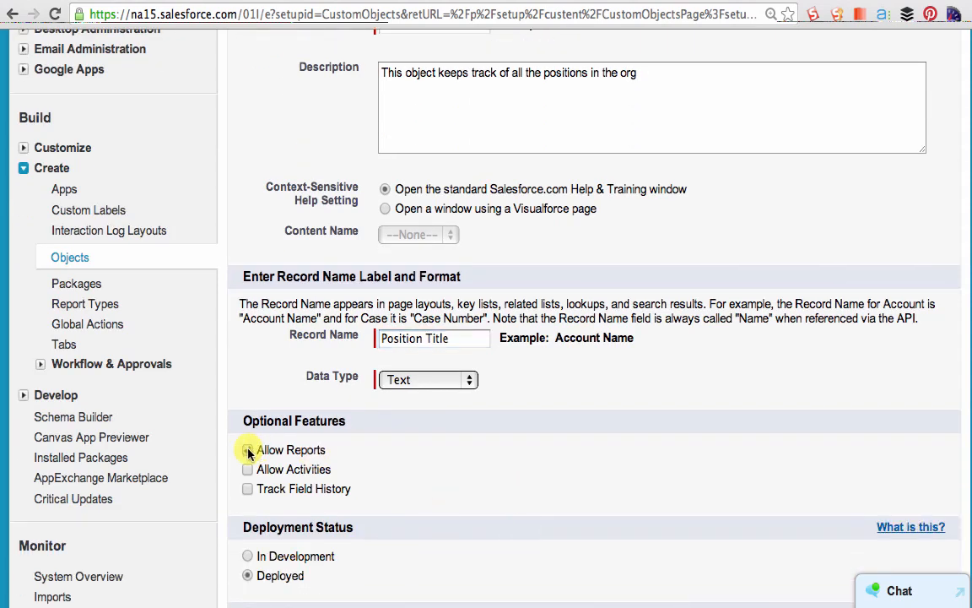
pyautogui.scroll(-2, 482, 441)
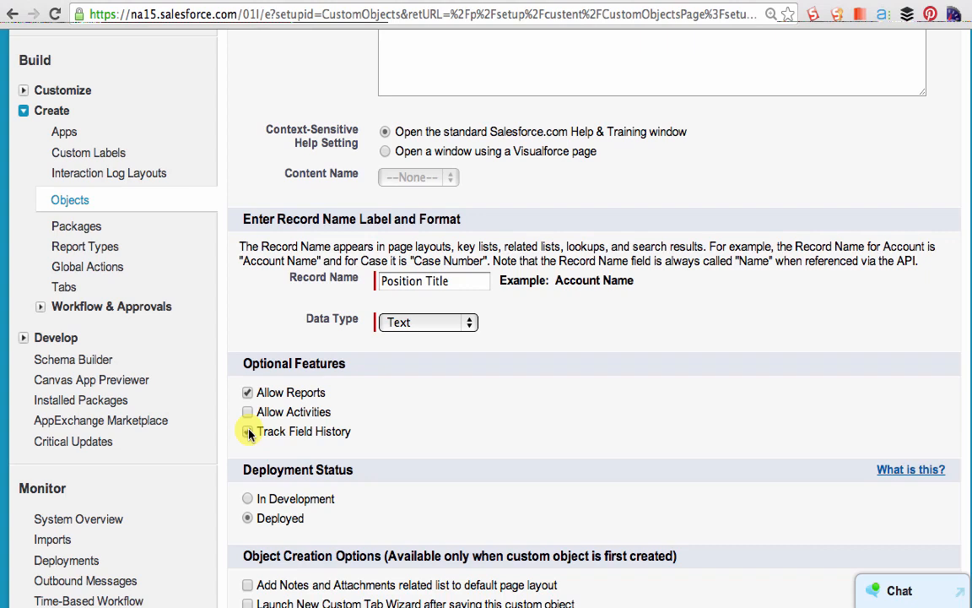
pyautogui.click(247, 431)
pyautogui.scroll(-3, 608, 434)
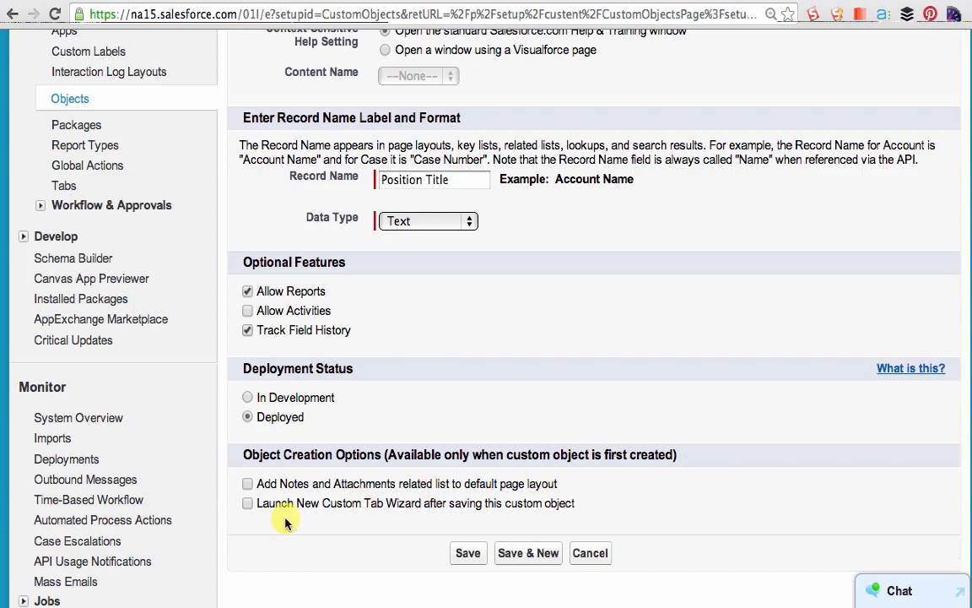
pyautogui.click(469, 558)
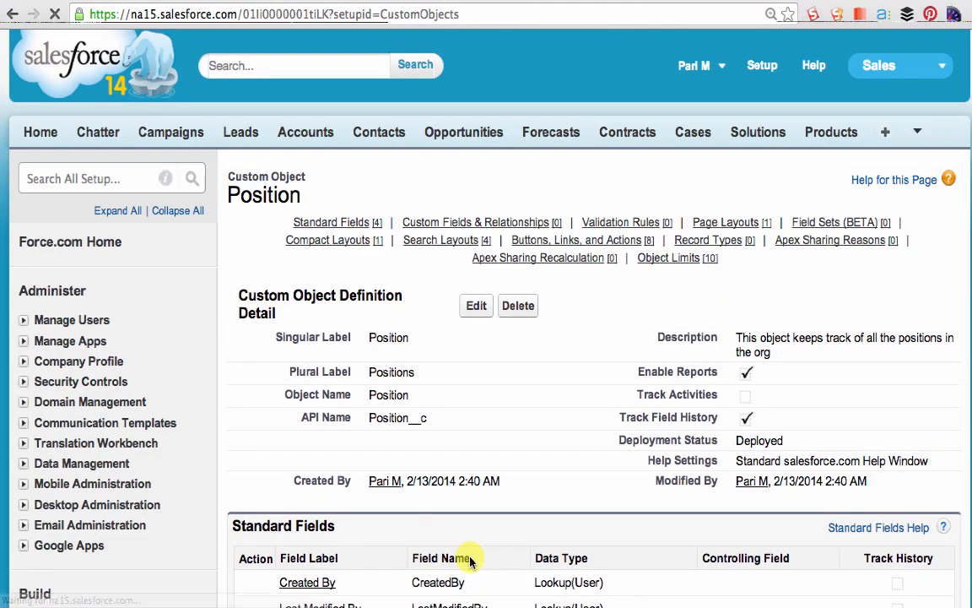
# - Examine the saved Position object's definition details, its standard fields and its API name
pyautogui.scroll(-2, 689, 416)
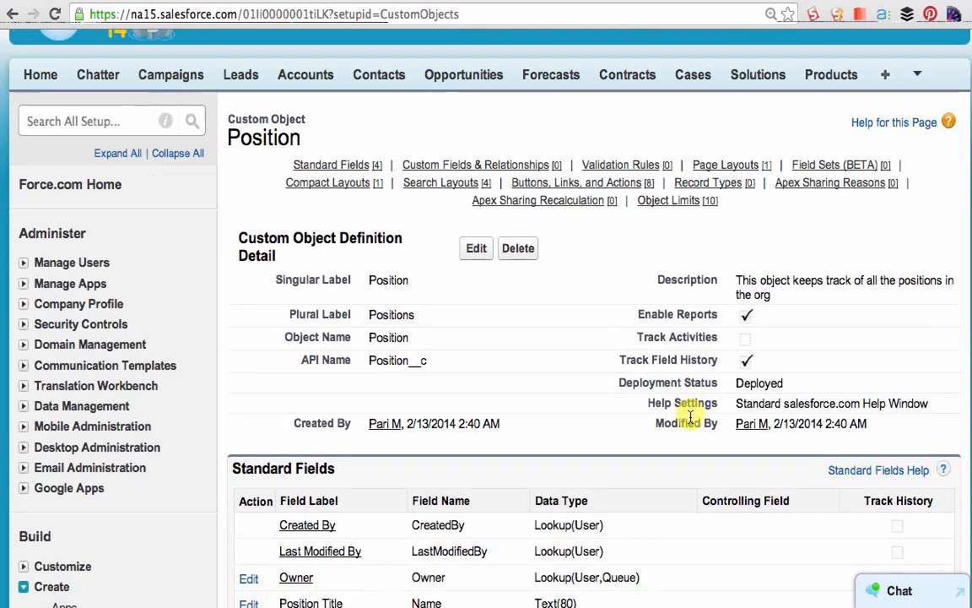
pyautogui.scroll(-1, 689, 415)
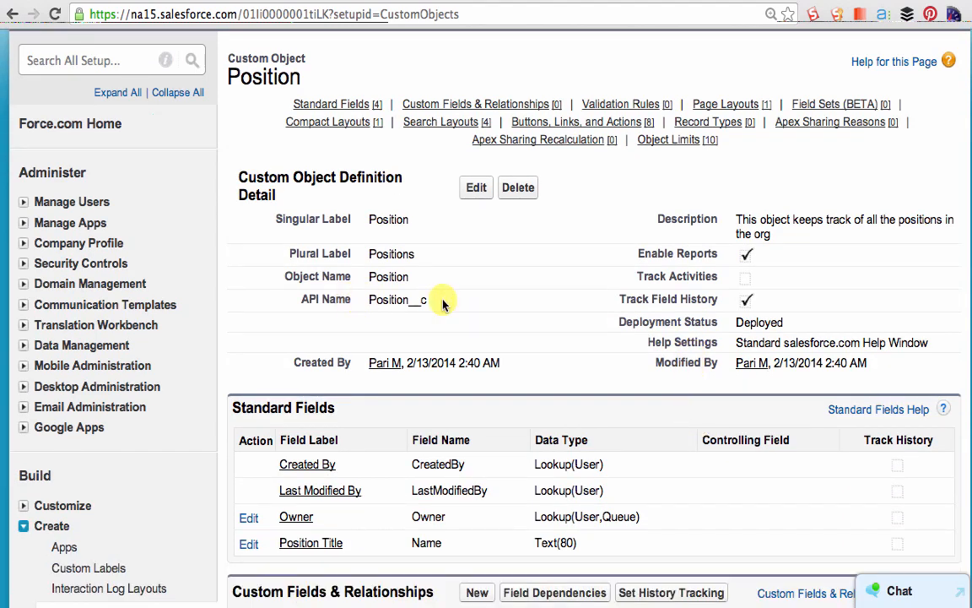
pyautogui.scroll(-1, 434, 349)
pyautogui.scroll(-1, 435, 349)
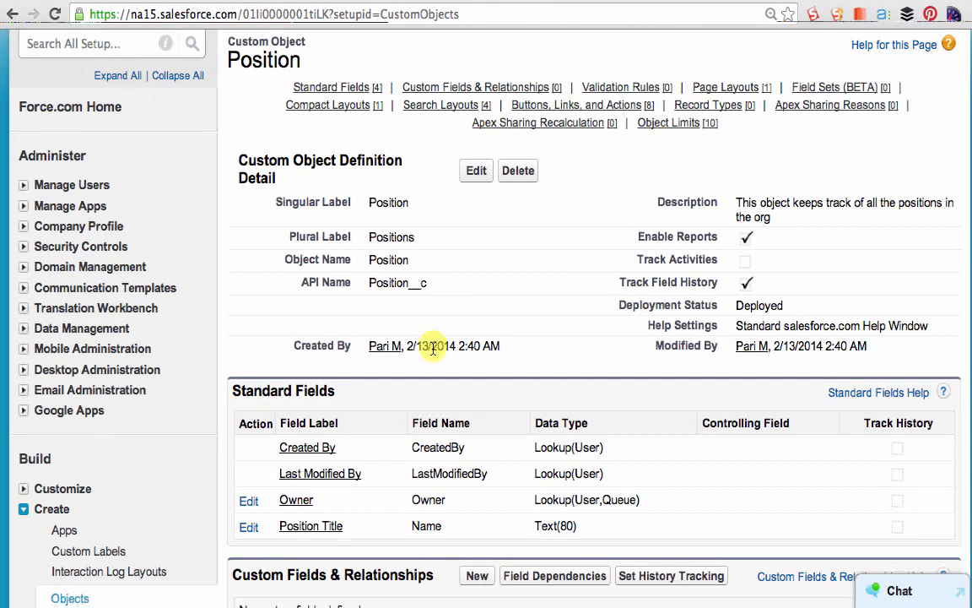
pyautogui.scroll(-1, 433, 351)
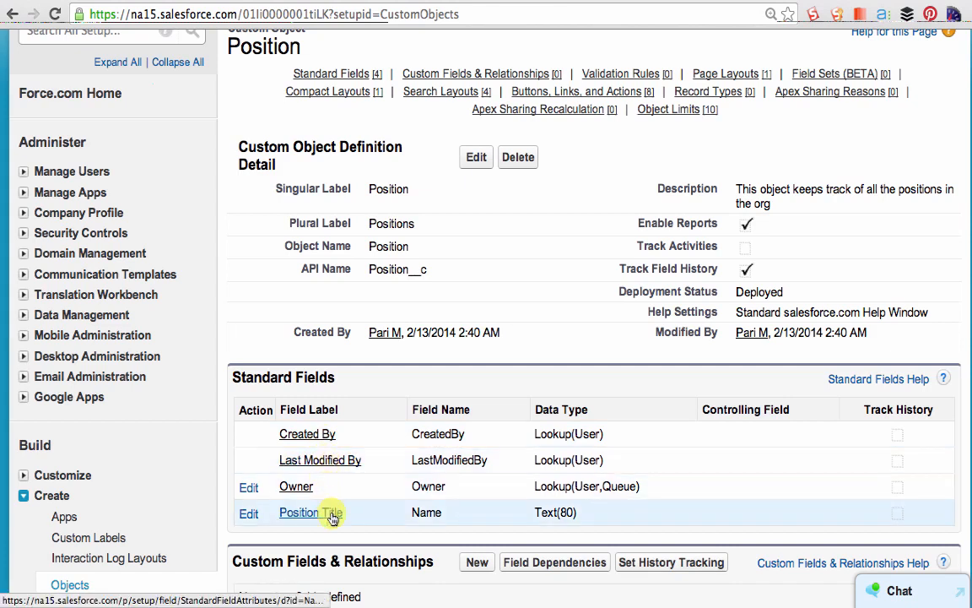
pyautogui.scroll(1, 333, 516)
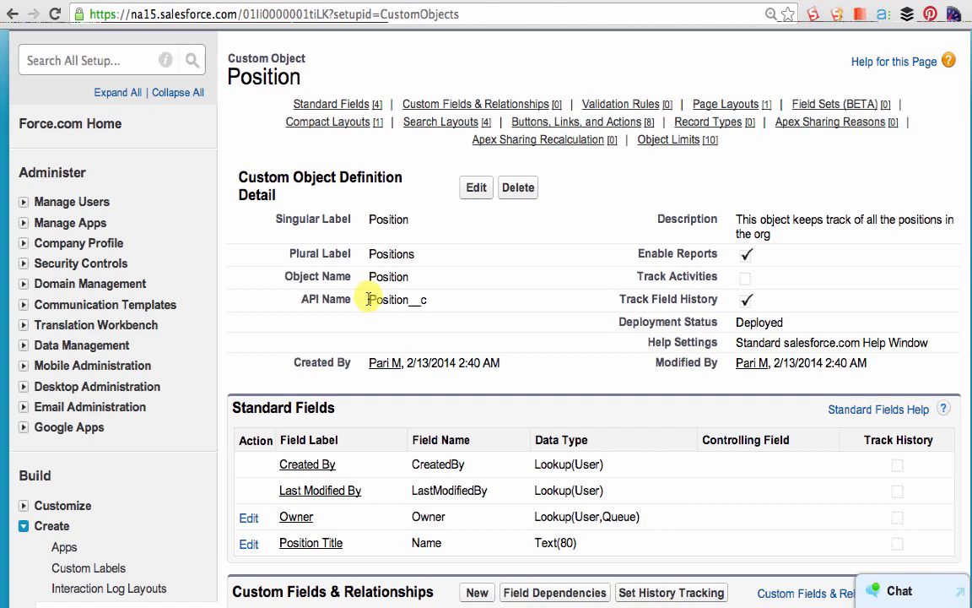
pyautogui.moveTo(368, 299); pyautogui.dragTo(429, 302)
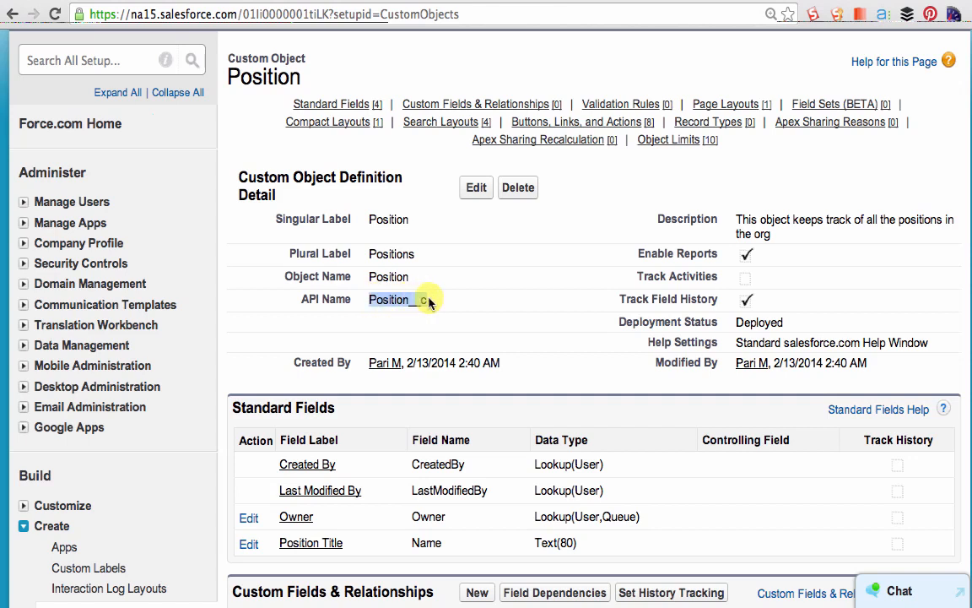
pyautogui.click(429, 301)
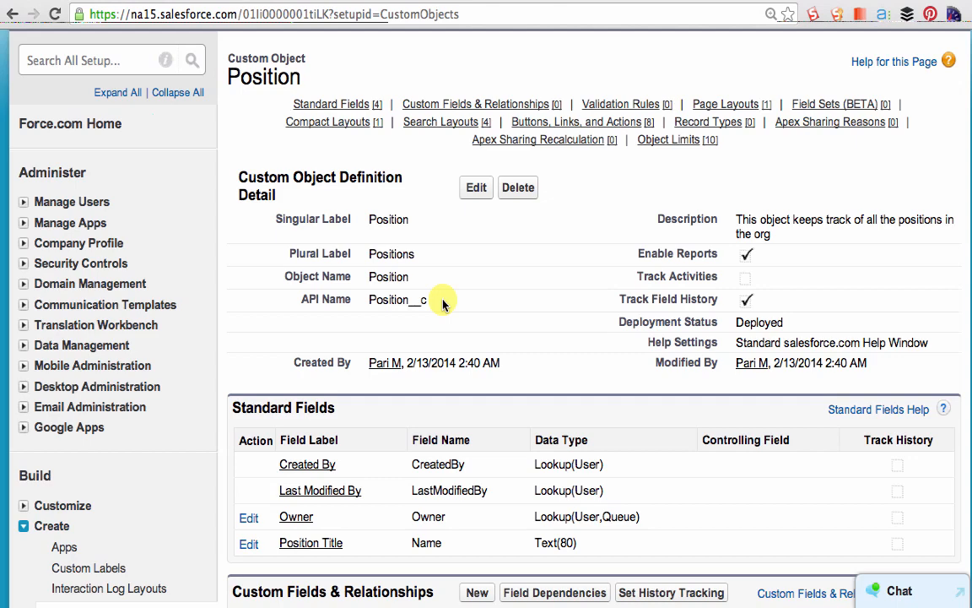
# - Start a new custom field on the Position object with the data type Text Area (Long) and proceed to its details
pyautogui.scroll(-1, 332, 506)
pyautogui.scroll(-1, 342, 498)
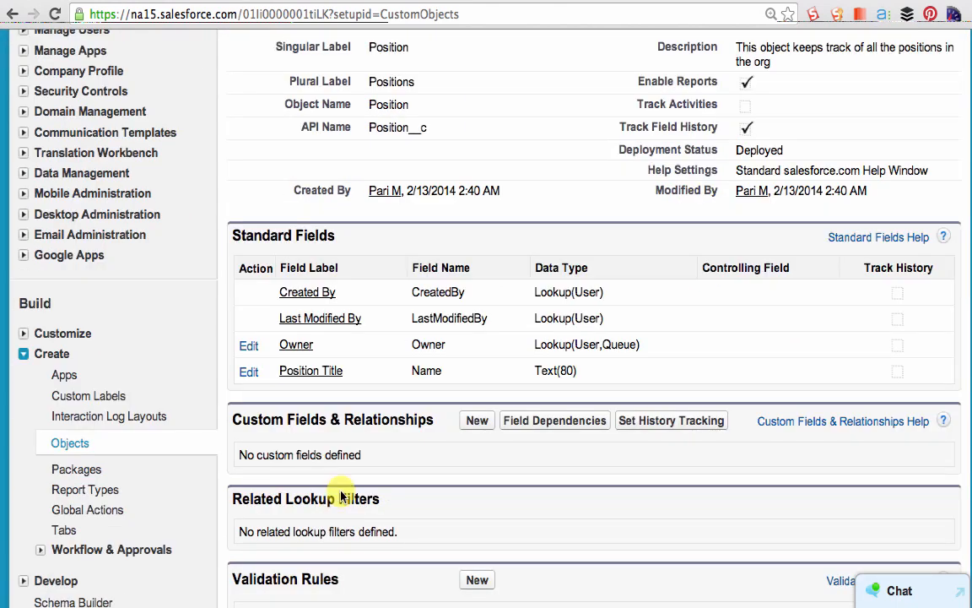
pyautogui.click(473, 422)
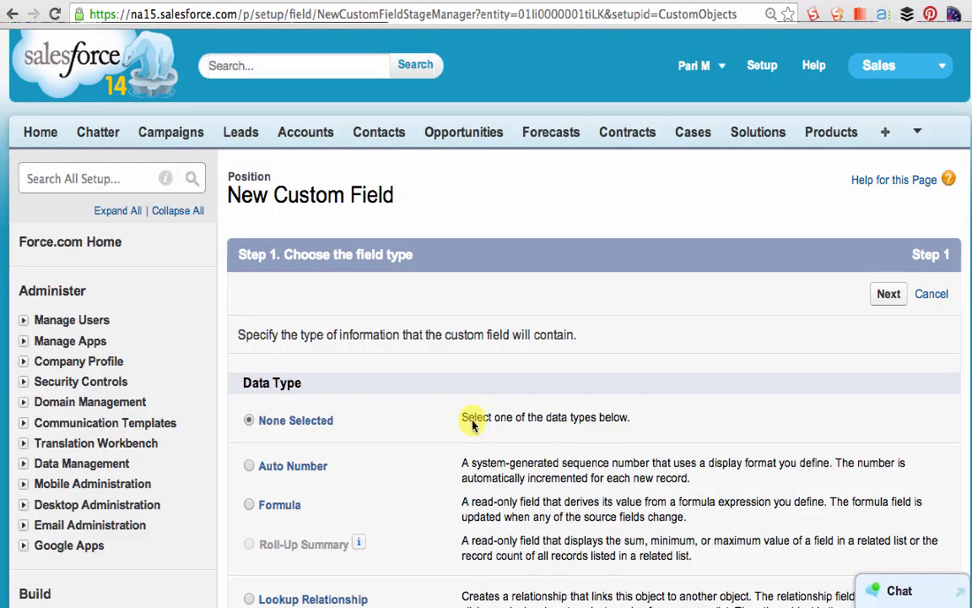
pyautogui.scroll(-5, 420, 409)
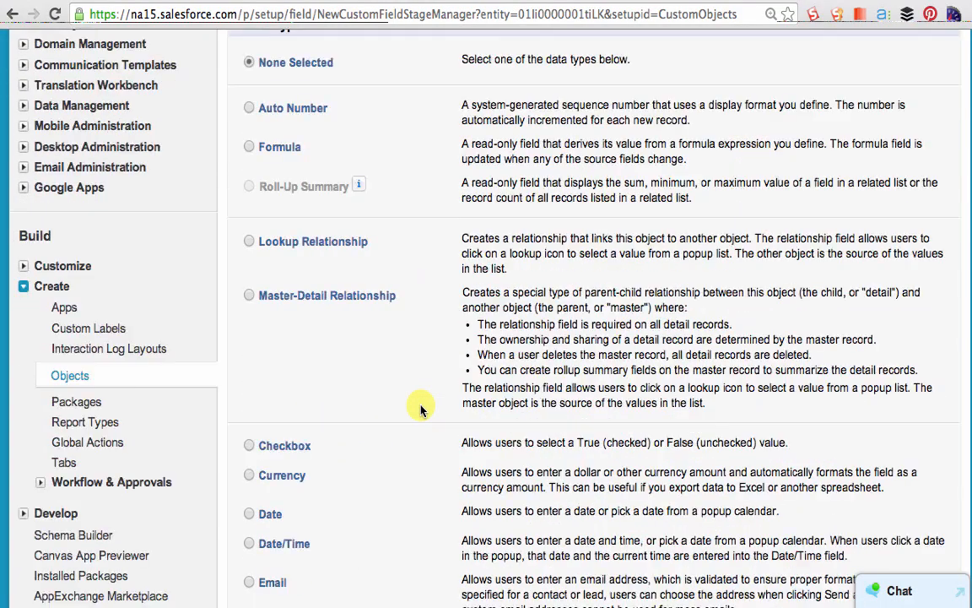
pyautogui.scroll(-5, 420, 408)
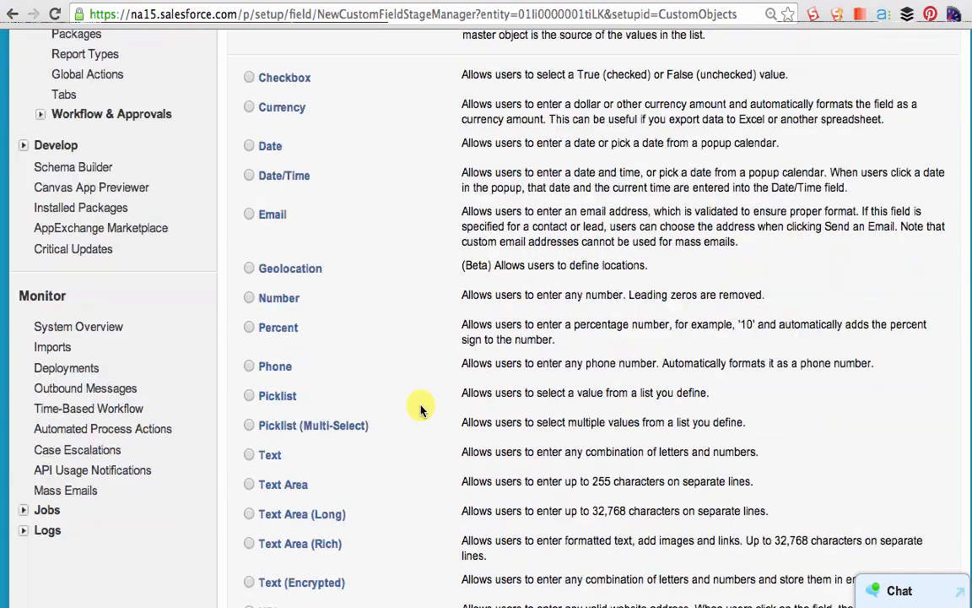
pyautogui.scroll(-1, 421, 408)
pyautogui.click(268, 473)
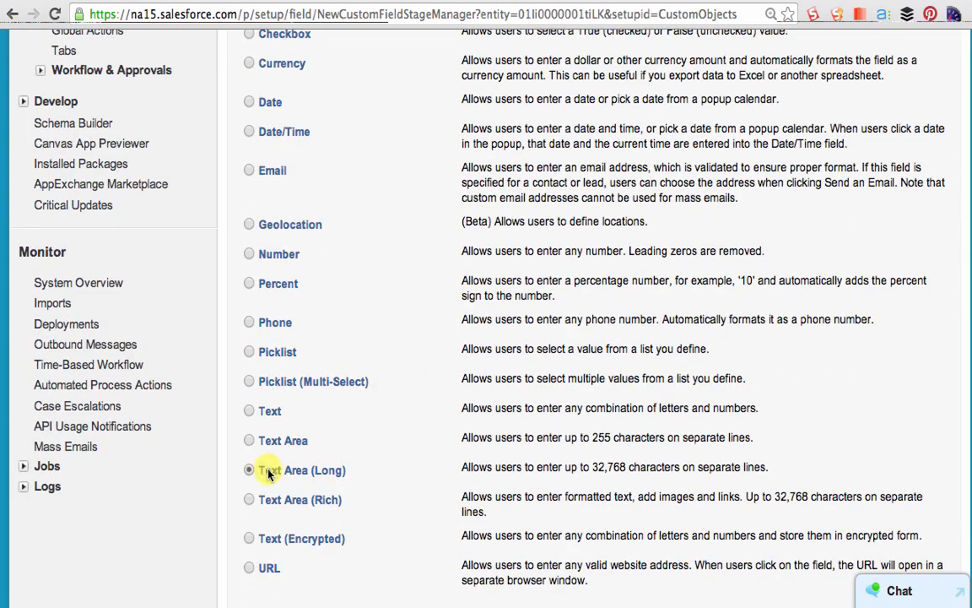
pyautogui.scroll(-1, 590, 438)
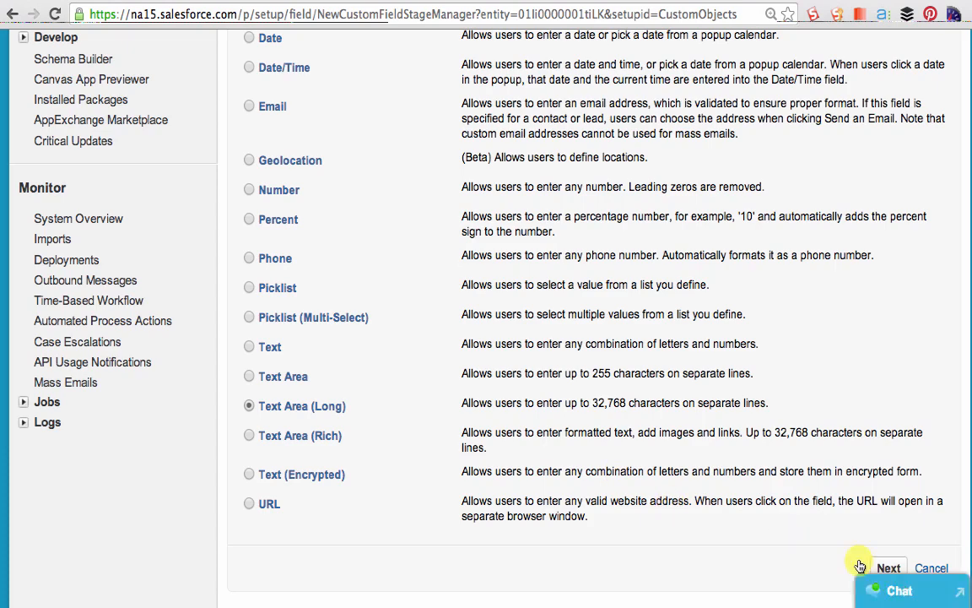
pyautogui.click(889, 568)
# - Label the custom field "Job Responsibilities" and proceed to its field-level security
pyautogui.write('Job Respo')
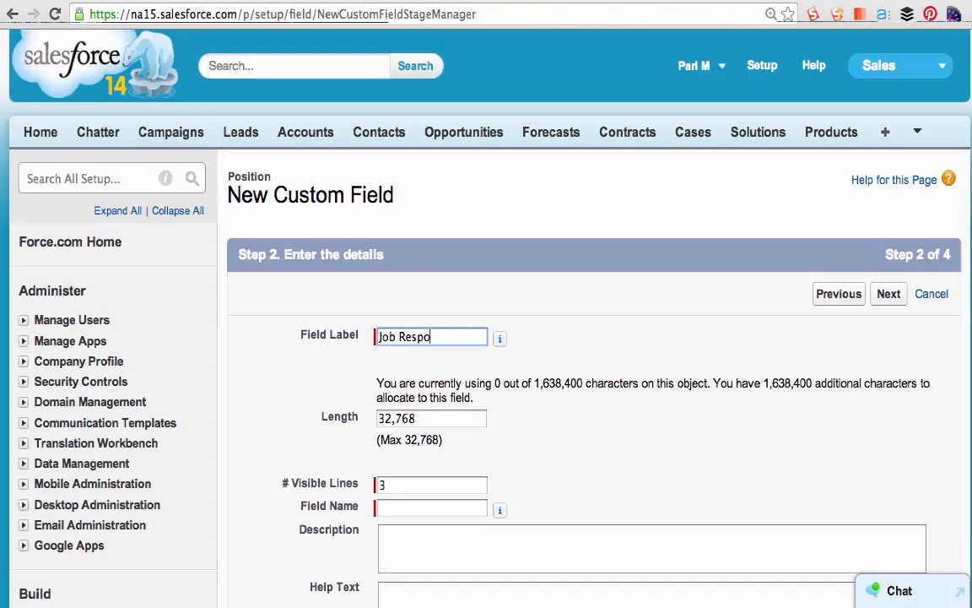
pyautogui.write('nsibilities')
pyautogui.press('Tab')
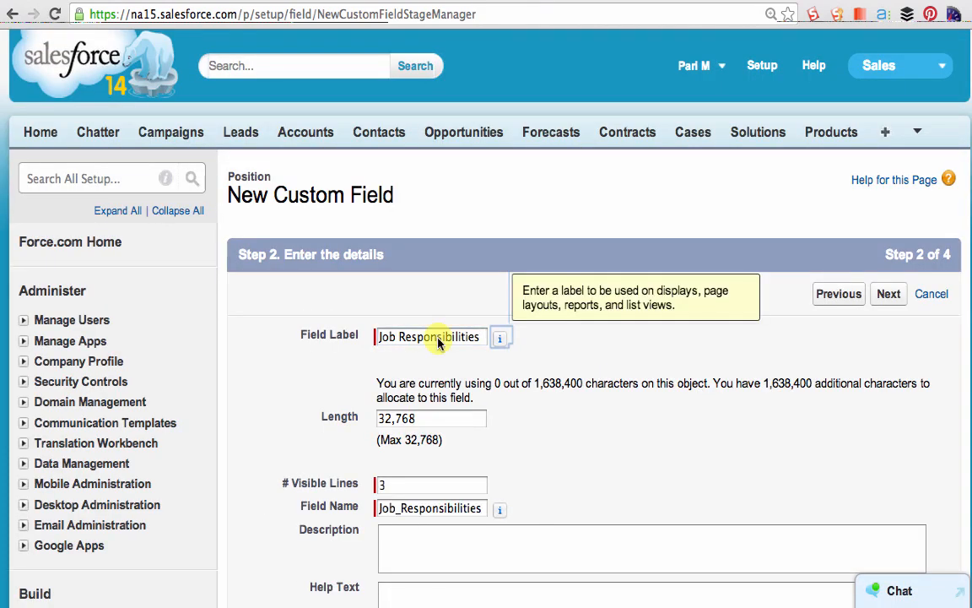
pyautogui.scroll(-3, 437, 341)
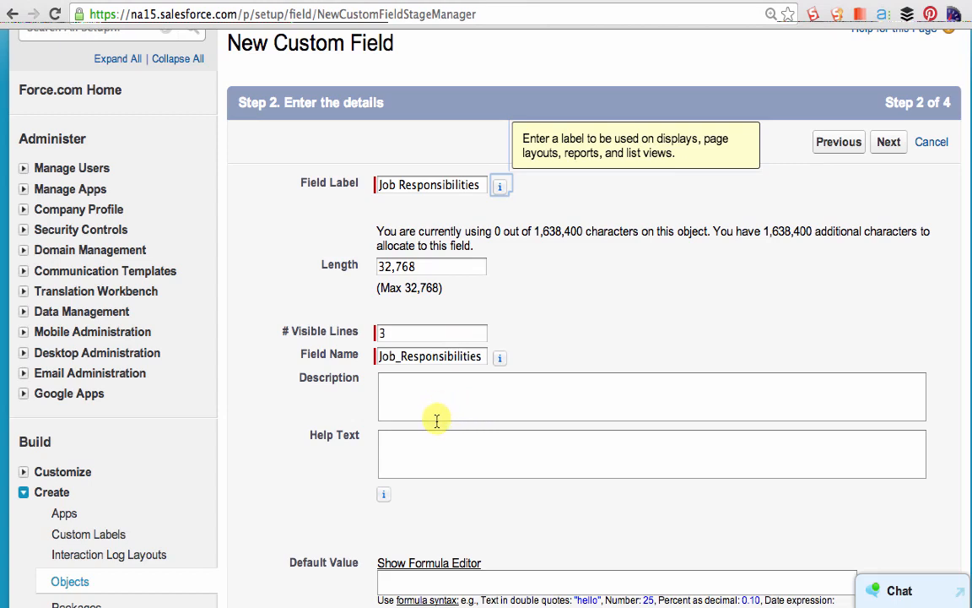
pyautogui.click(417, 442)
pyautogui.scroll(-2, 417, 442)
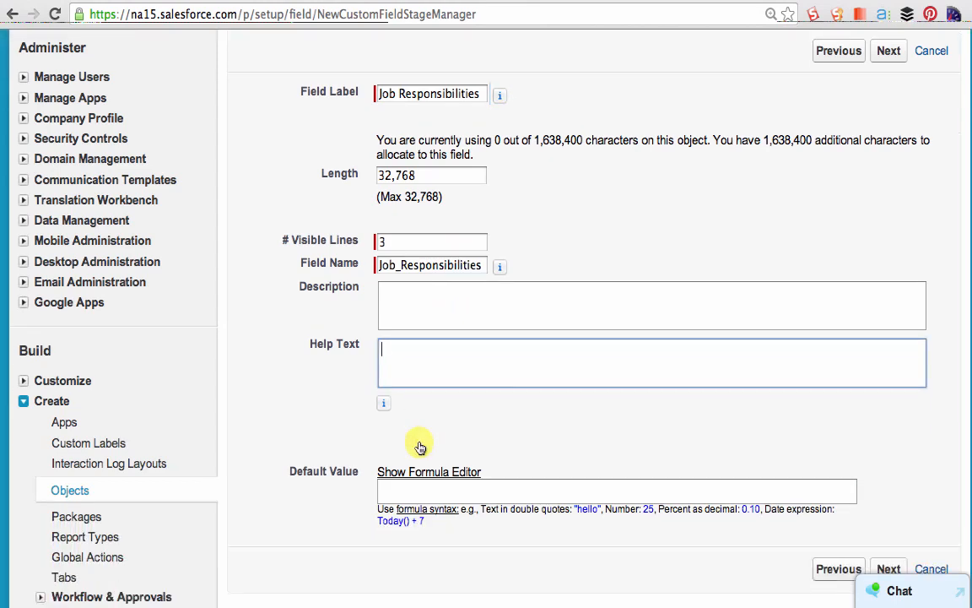
pyautogui.scroll(-1, 420, 448)
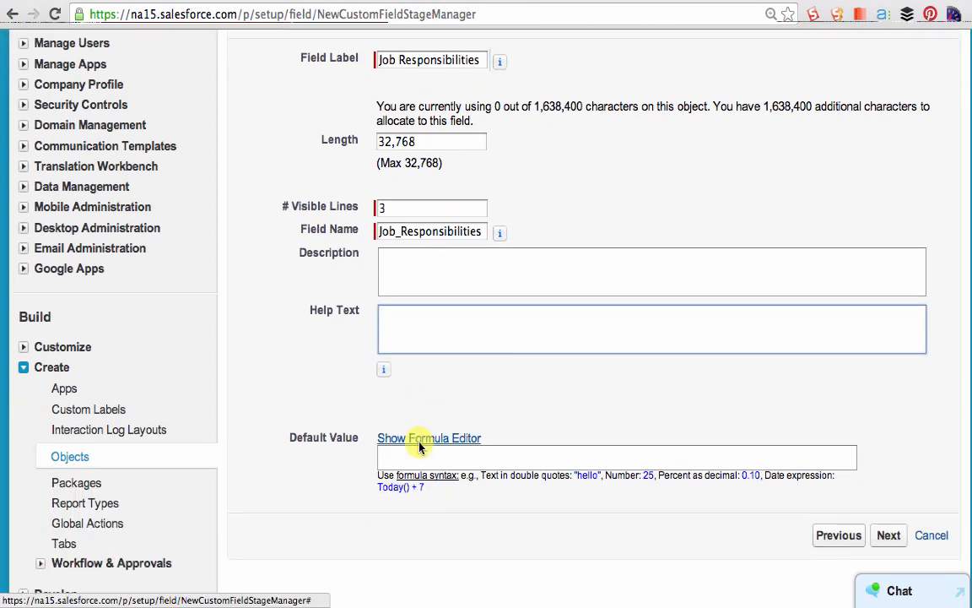
pyautogui.click(888, 536)
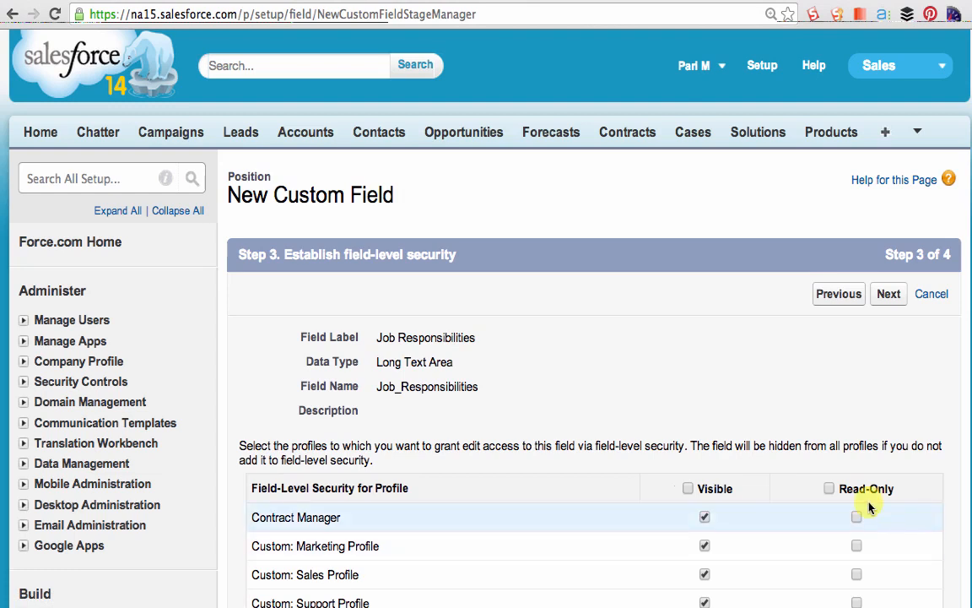
# - Examine the field-level security settings for each profile on the Job Responsibilities field
pyautogui.scroll(-1, 865, 435)
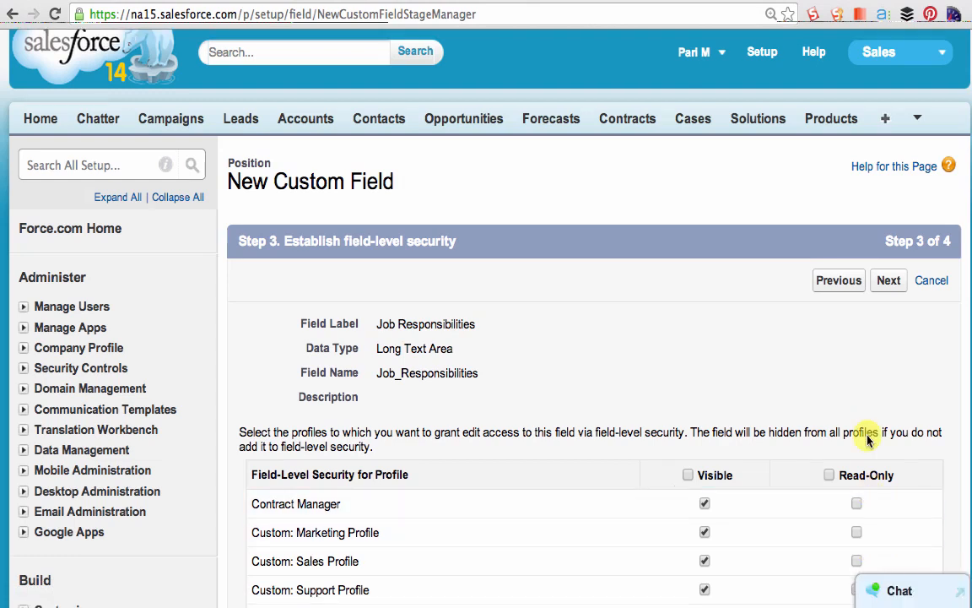
pyautogui.scroll(-1, 867, 436)
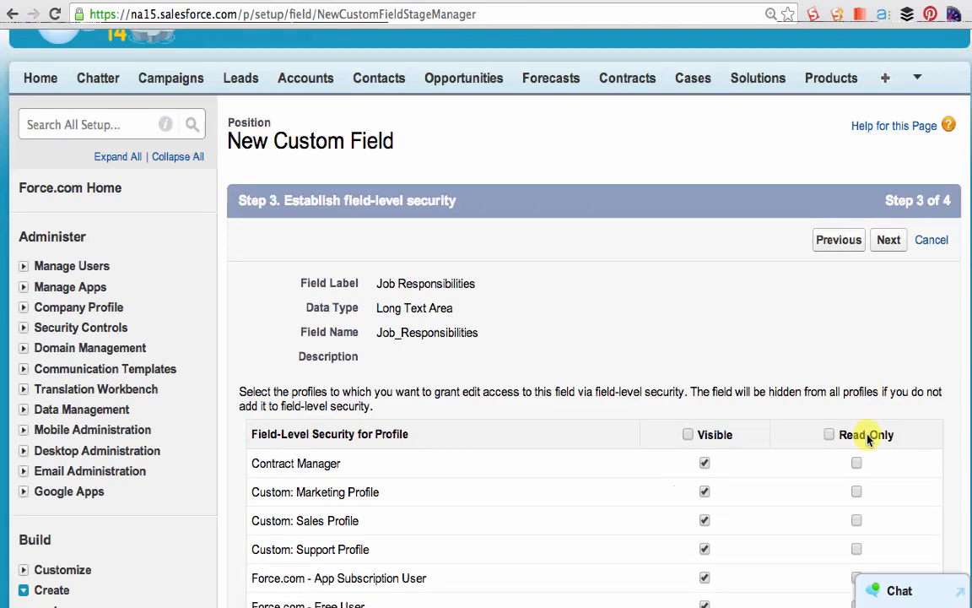
pyautogui.scroll(-2, 867, 438)
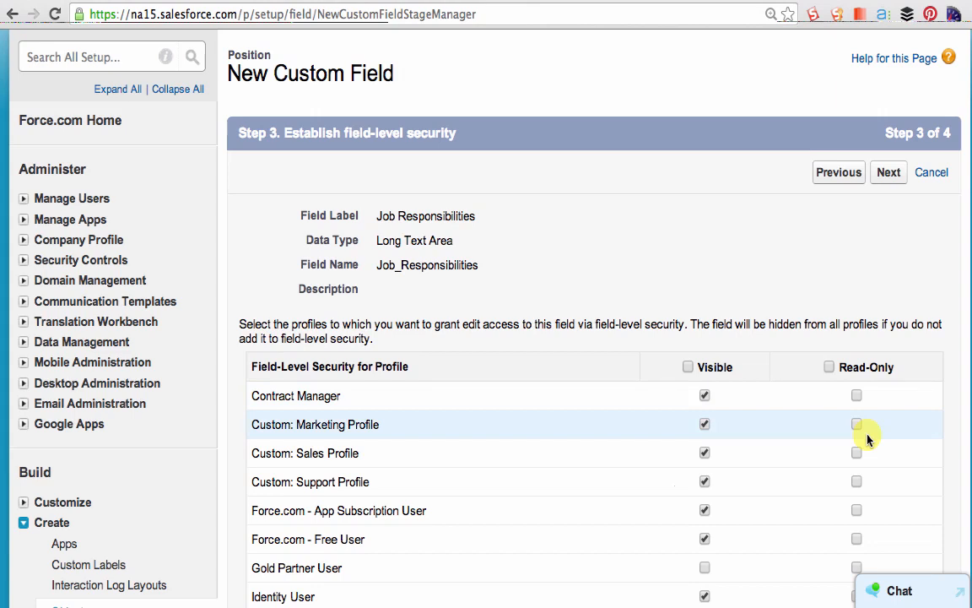
pyautogui.scroll(-2, 868, 438)
pyautogui.scroll(-1, 867, 438)
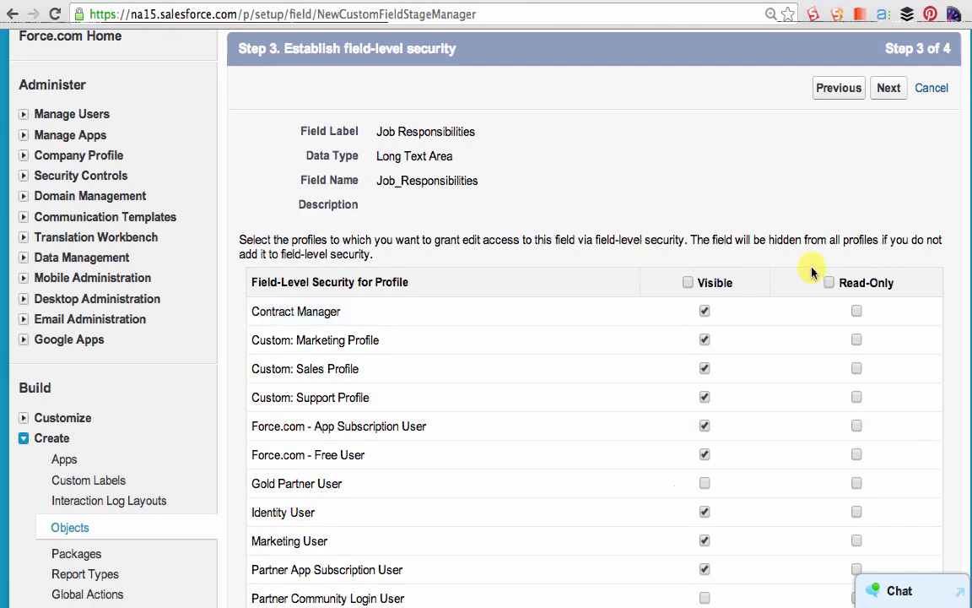
pyautogui.scroll(-1, 812, 271)
pyautogui.scroll(-2, 812, 272)
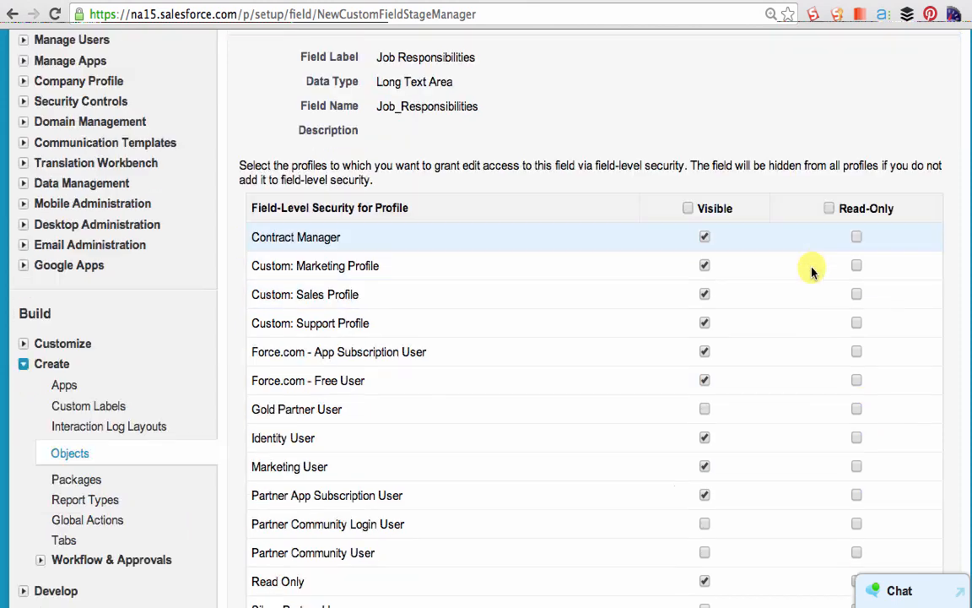
pyautogui.scroll(-2, 809, 288)
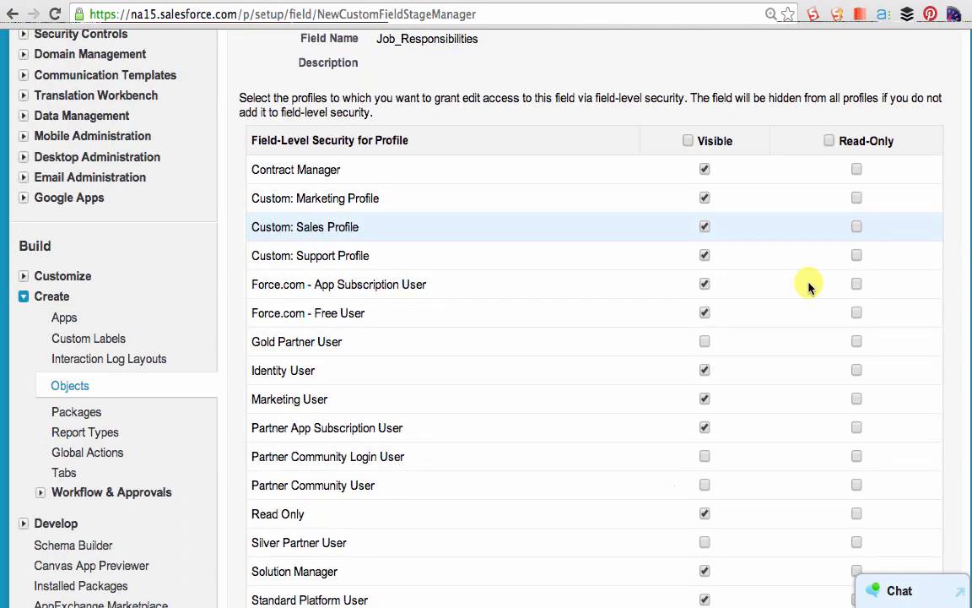
pyautogui.scroll(-6, 808, 287)
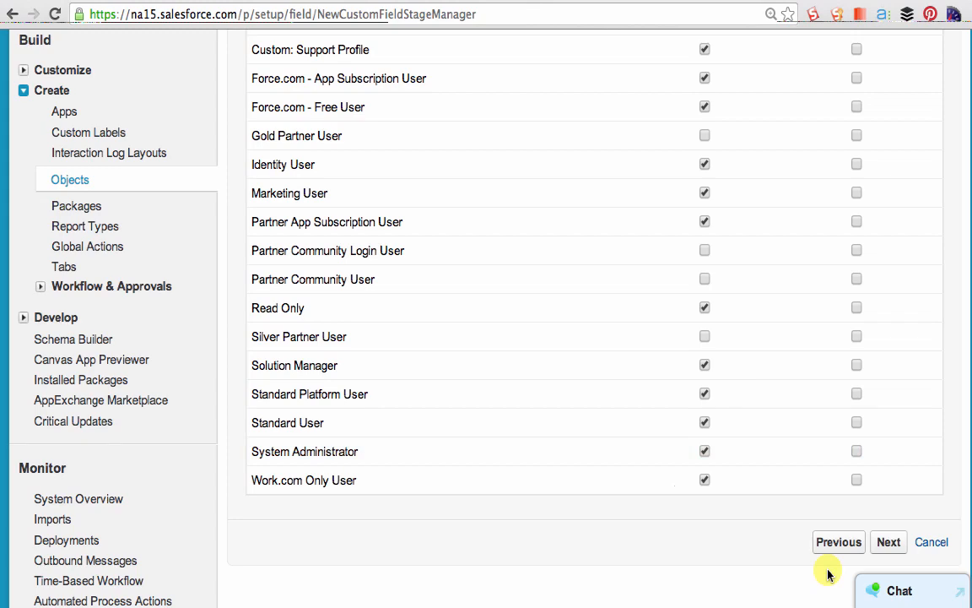
# - Keep the field's default security and Position Layout placement, save it and start another custom field
pyautogui.click(898, 546)
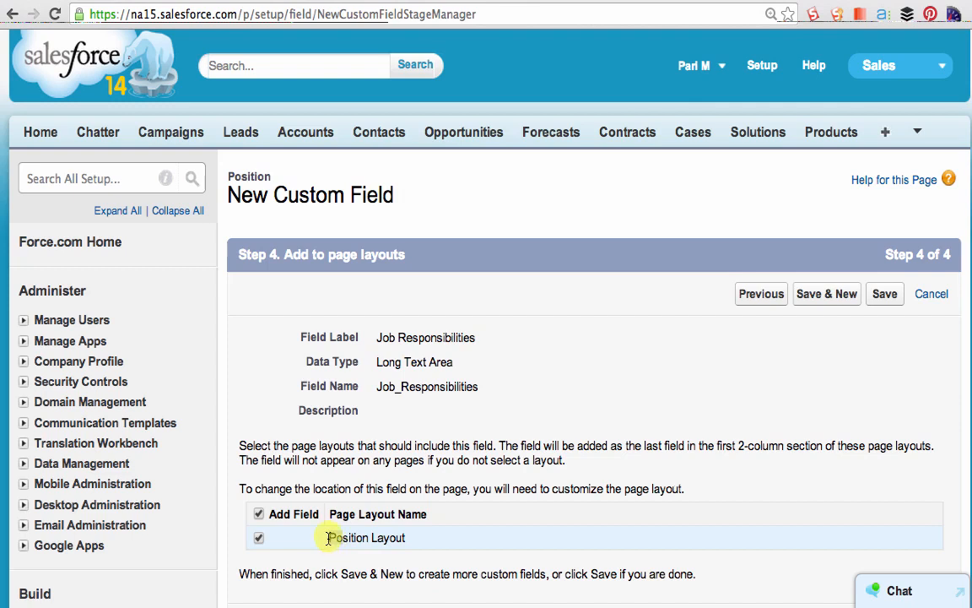
pyautogui.moveTo(330, 539); pyautogui.dragTo(559, 526)
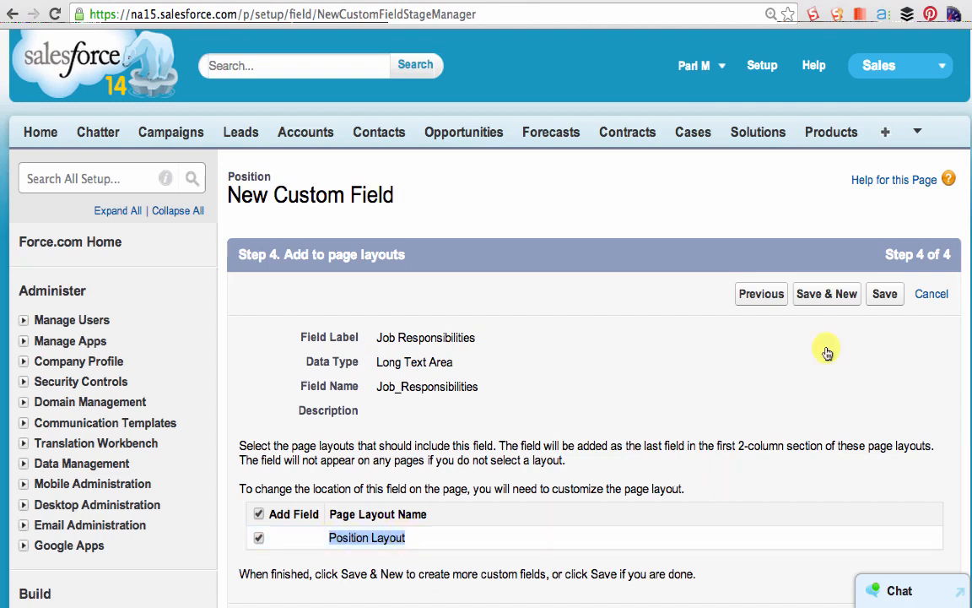
pyautogui.click(838, 297)
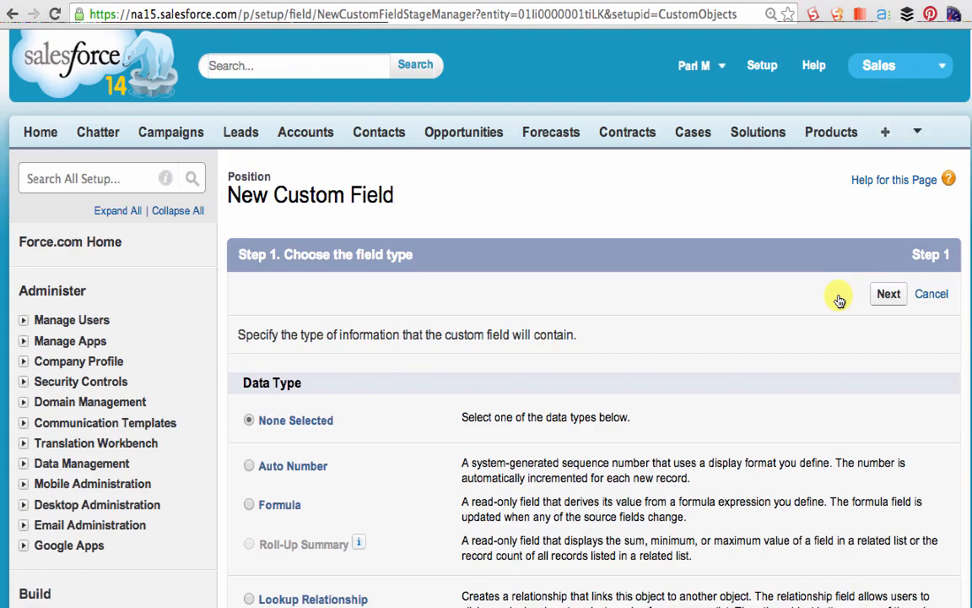
# - Choose Picklist as the data type of the new Position field and proceed to its details
pyautogui.scroll(-5, 787, 358)
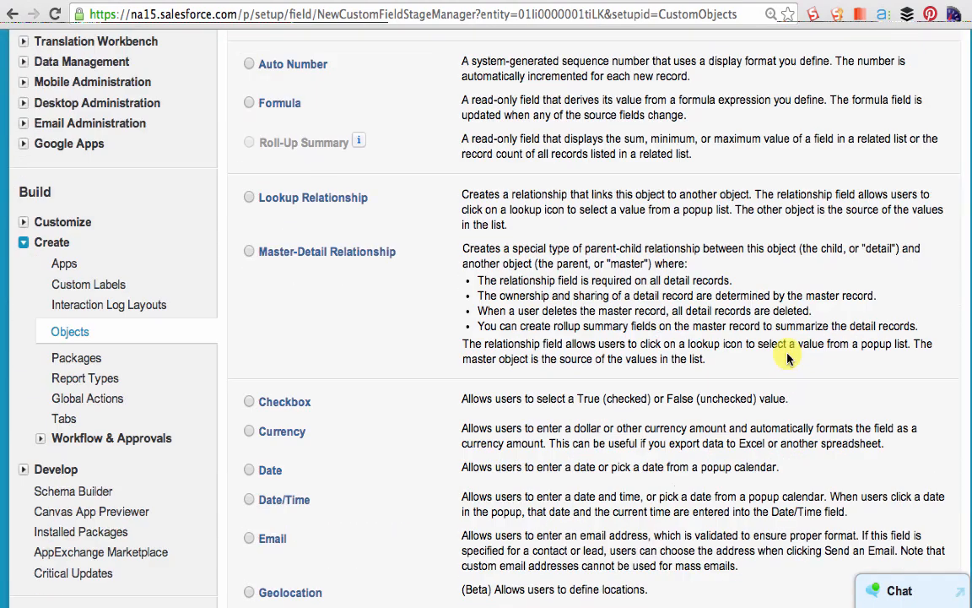
pyautogui.scroll(-3, 787, 356)
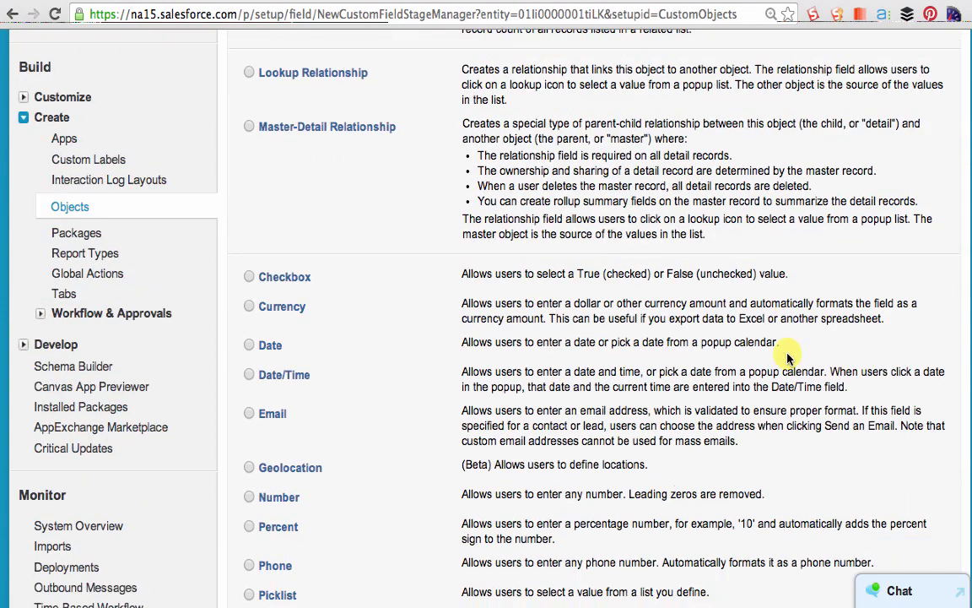
pyautogui.scroll(-1, 439, 515)
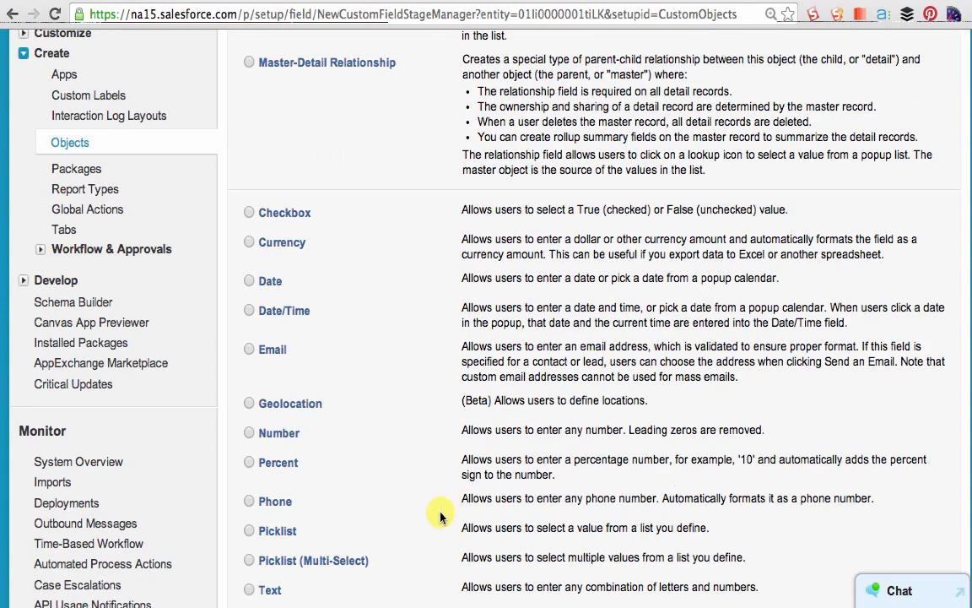
pyautogui.click(249, 531)
pyautogui.scroll(-1, 739, 452)
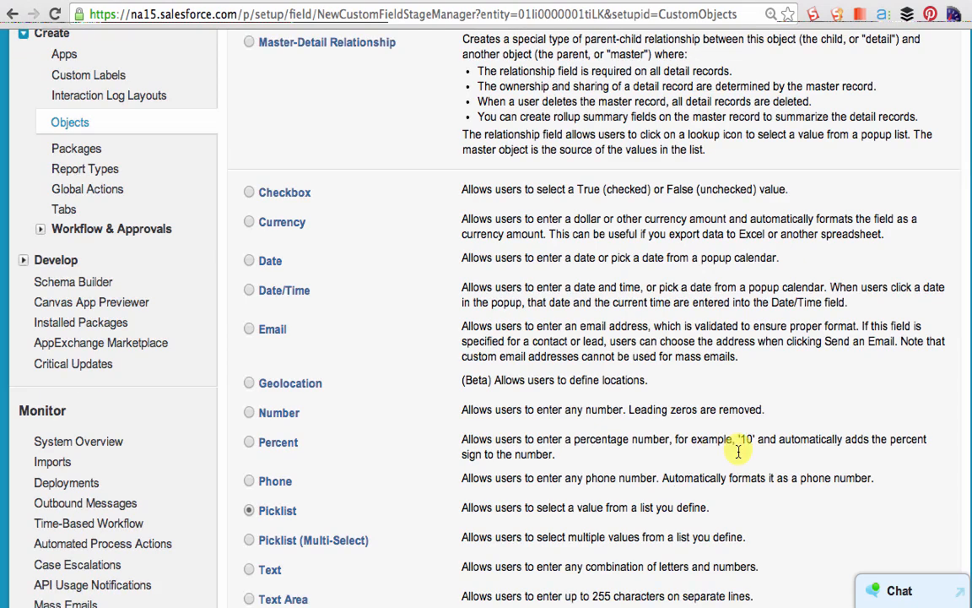
pyautogui.scroll(-3, 738, 452)
pyautogui.press('Return')
# - Label the picklist field "Functional Area" and enter the values Sales, Marketing, IT and Misc on separate lines
pyautogui.write('Functional Area')
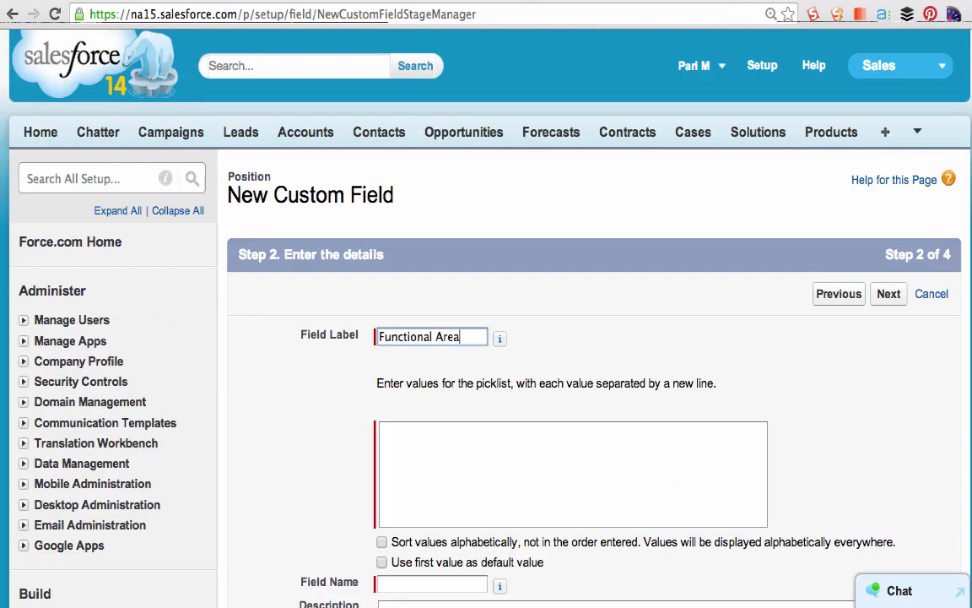
pyautogui.press('Tab')
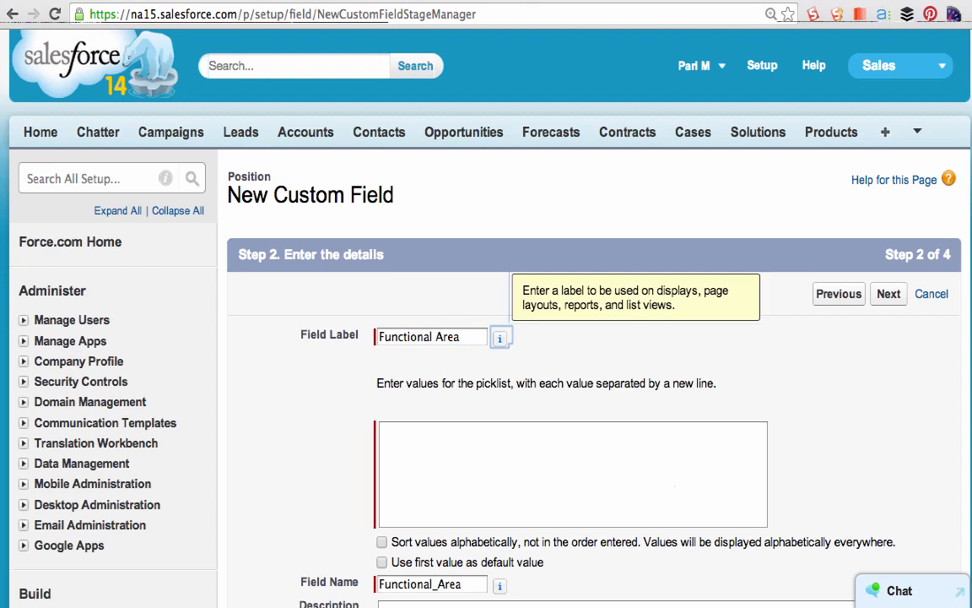
pyautogui.click(419, 422)
pyautogui.write('Sales')
pyautogui.press('Return')
pyautogui.write('Marketing')
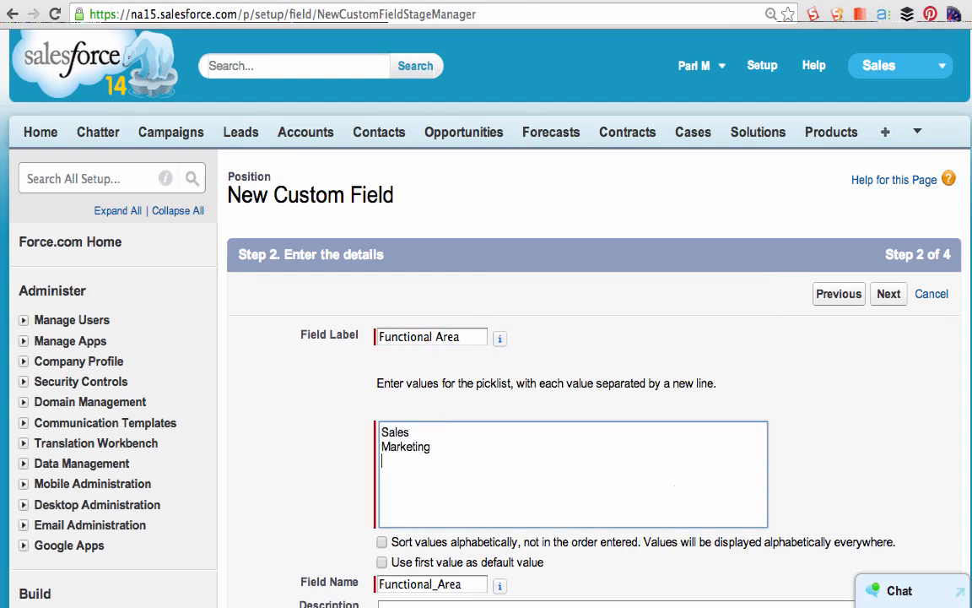
pyautogui.press('Return')
pyautogui.write('IT')
pyautogui.press('Return')
pyautogui.write('Misc')
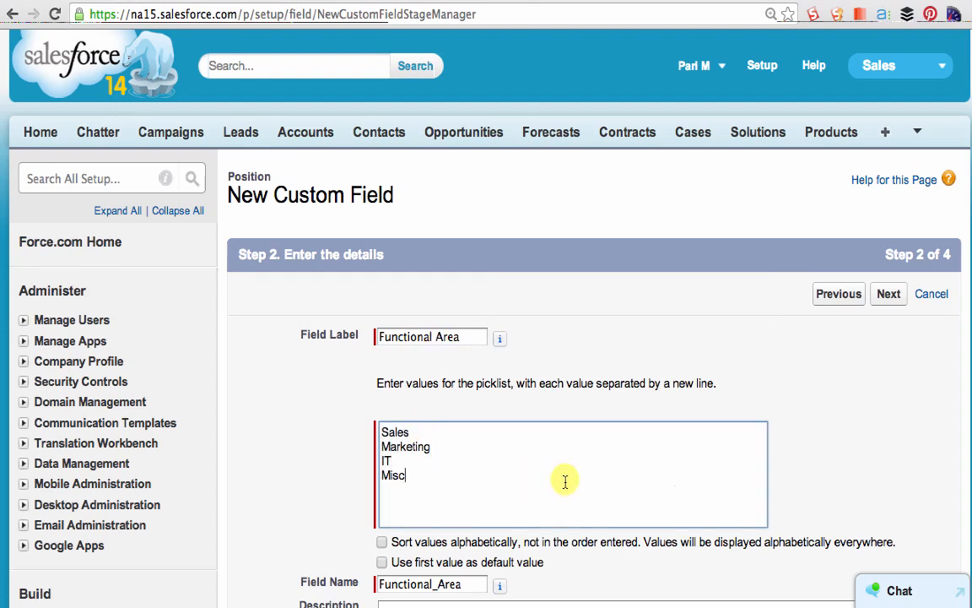
# - Keep the default field-level security and Position Layout placement for Functional Area and save the field
pyautogui.scroll(-3, 701, 473)
pyautogui.scroll(-3, 707, 478)
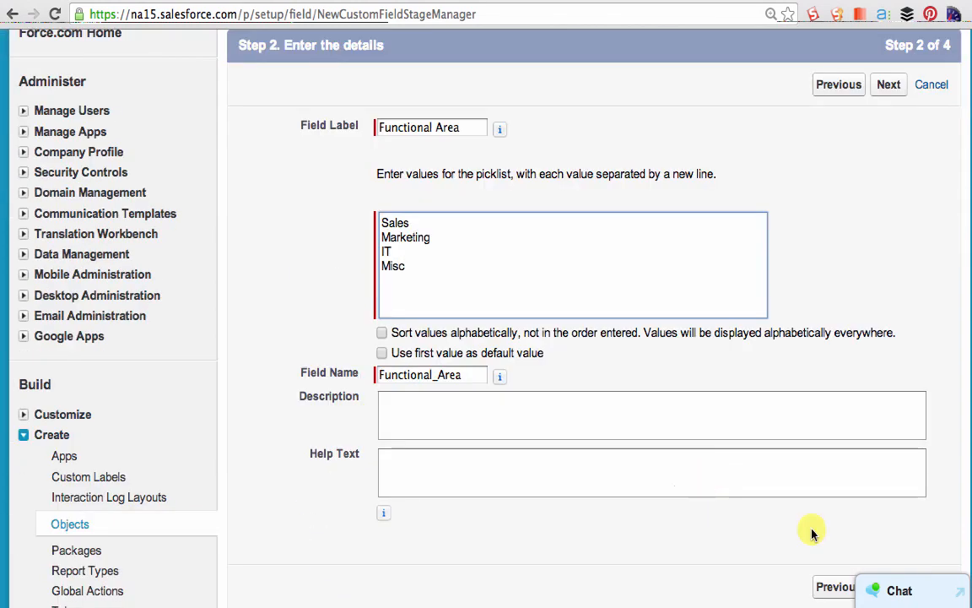
pyautogui.scroll(-1, 809, 529)
pyautogui.click(884, 553)
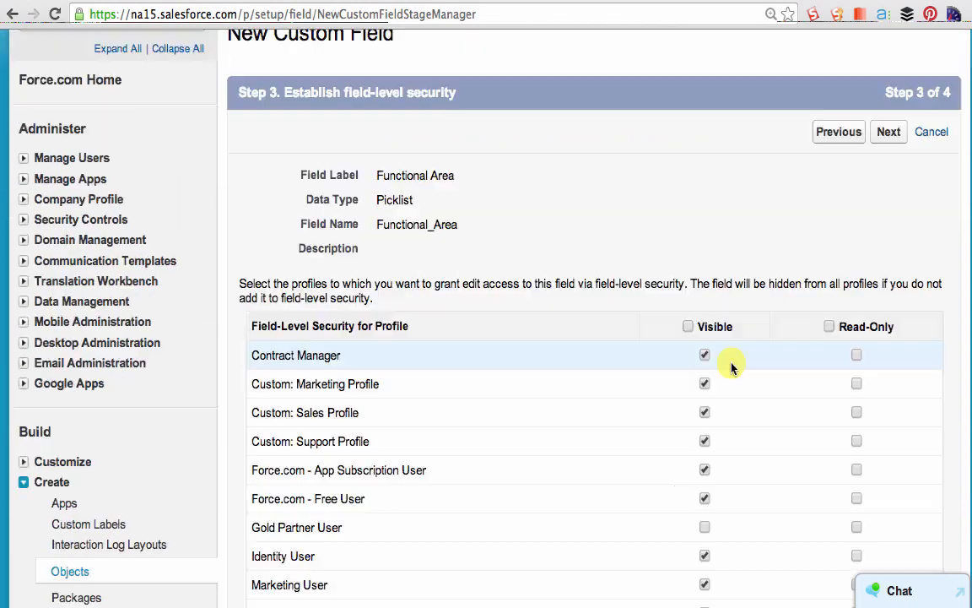
pyautogui.scroll(-12, 731, 367)
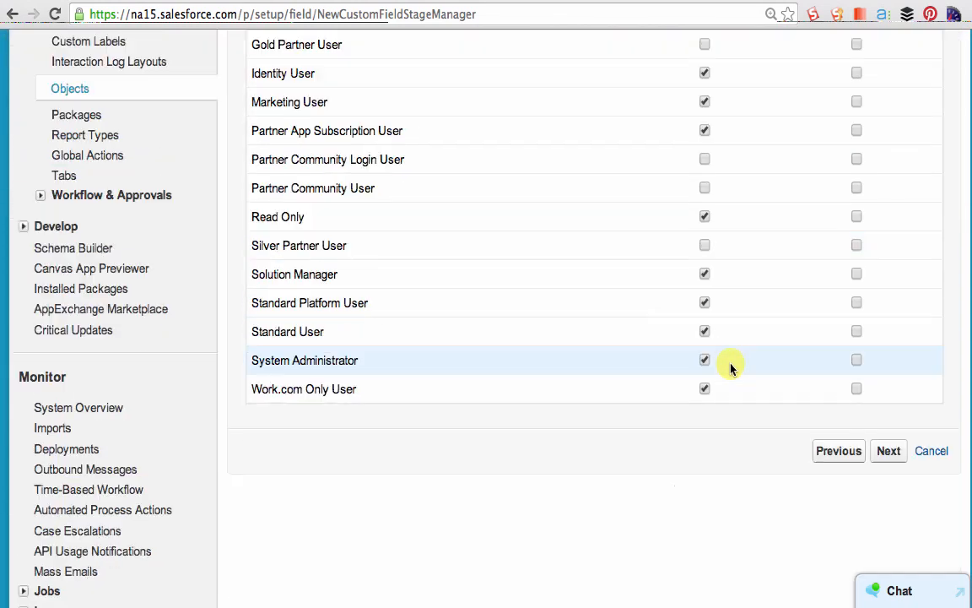
pyautogui.click(886, 456)
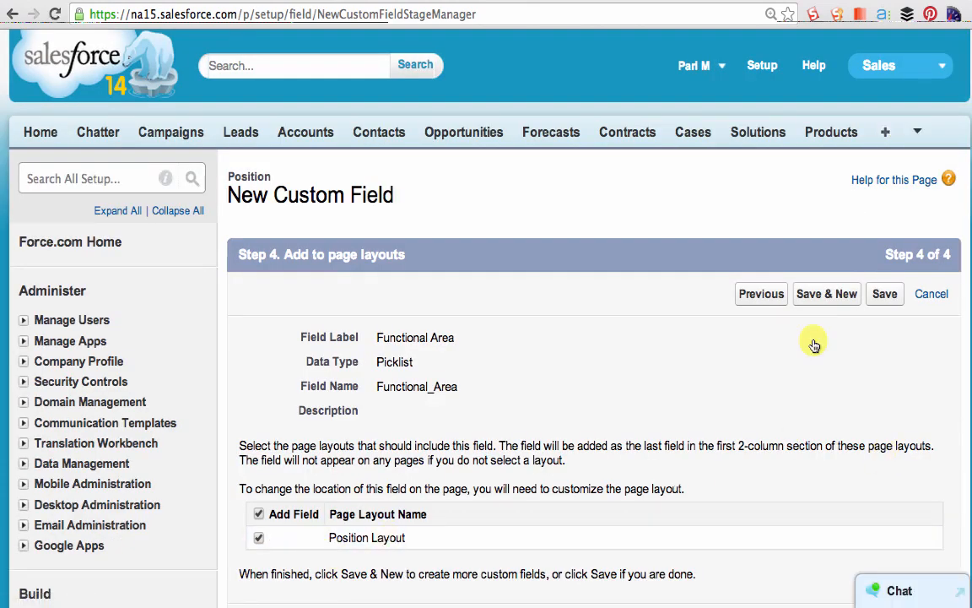
pyautogui.click(883, 294)
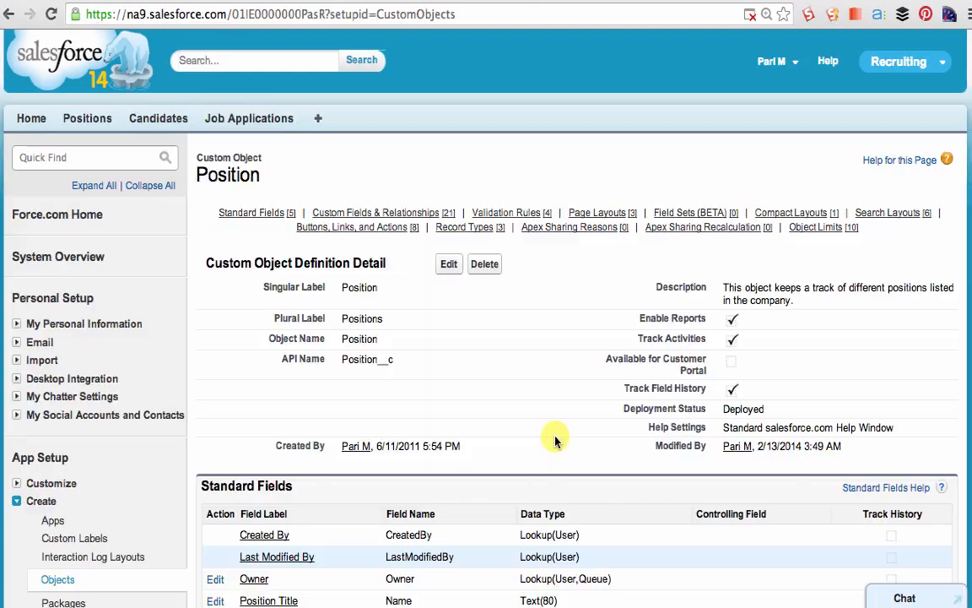
# - Examine the Position object's standard fields and its custom fields and relationships with their data types
pyautogui.scroll(-5, 555, 439)
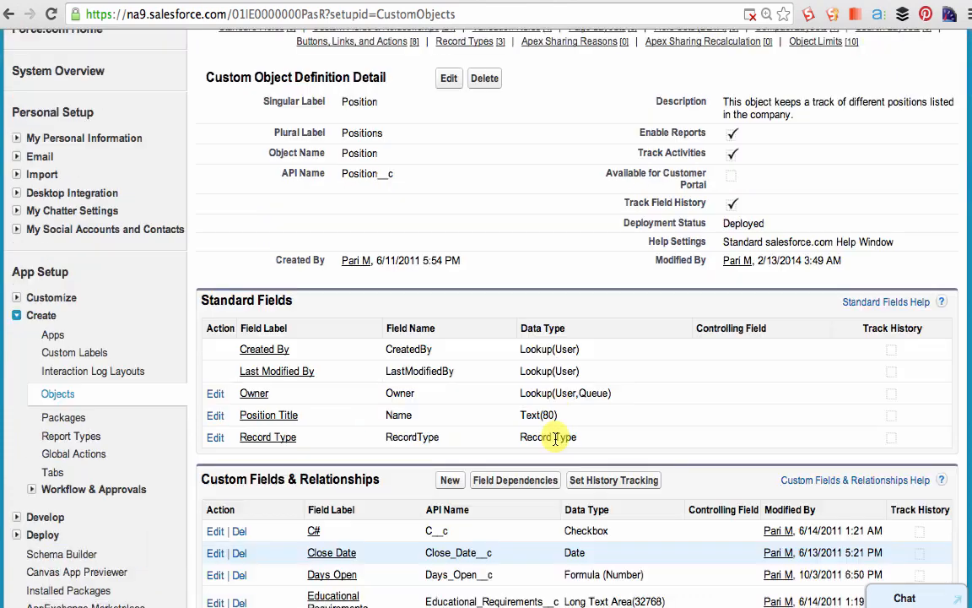
pyautogui.scroll(-4, 555, 438)
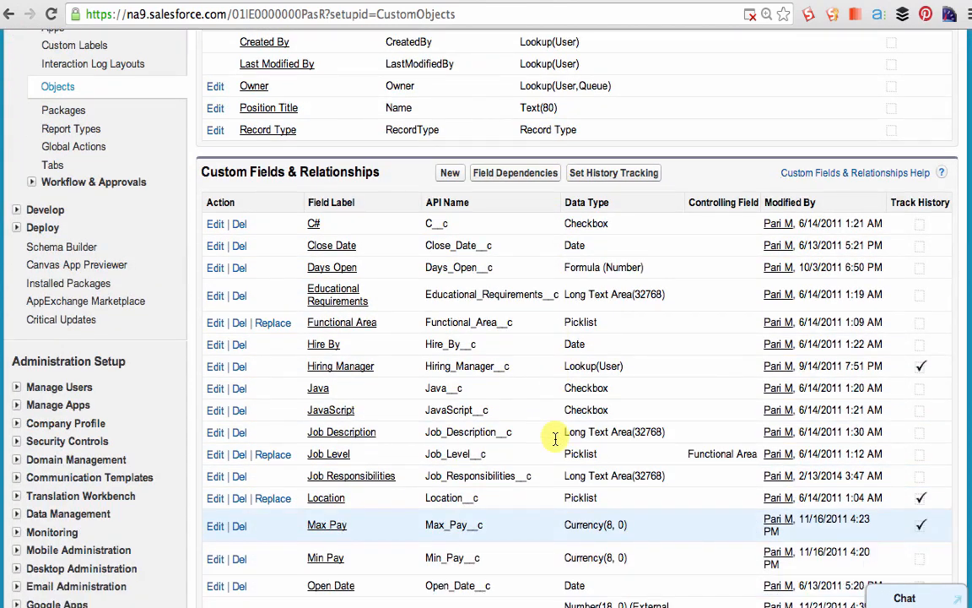
pyautogui.scroll(-1, 555, 439)
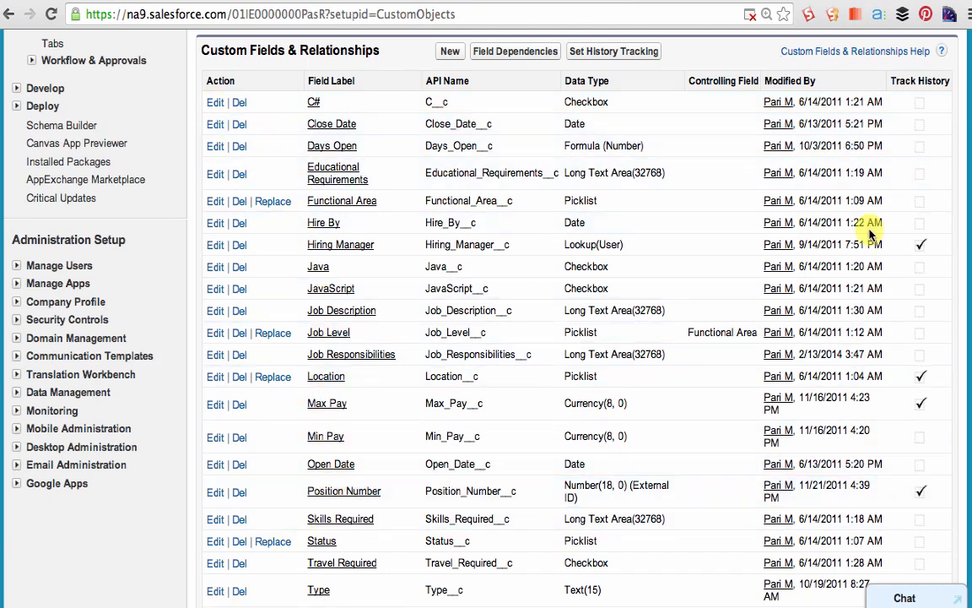
pyautogui.scroll(-1, 545, 537)
pyautogui.scroll(1, 544, 537)
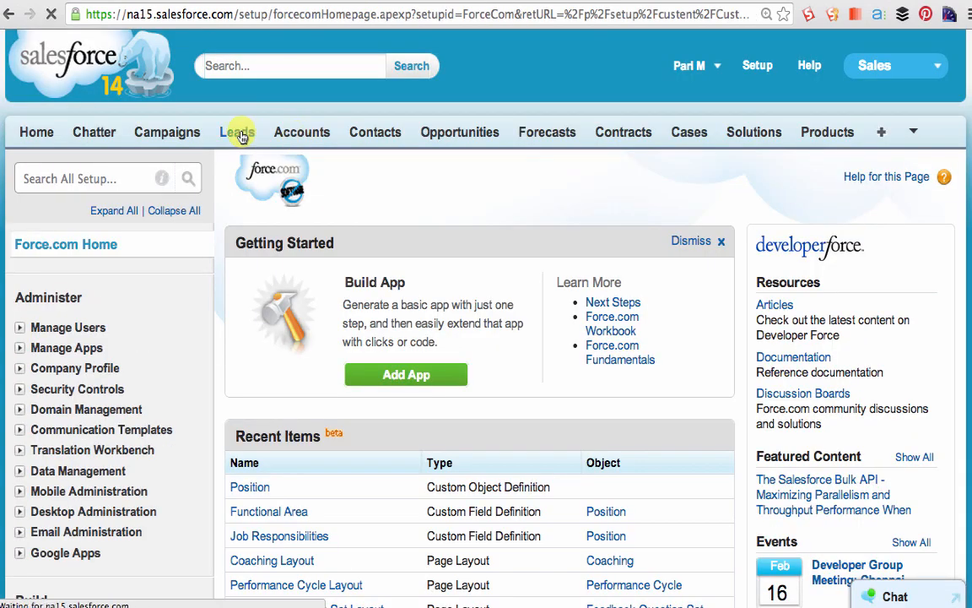
# - Look at the Leads home page, start a new lead, and return to Setup
pyautogui.click(239, 134)
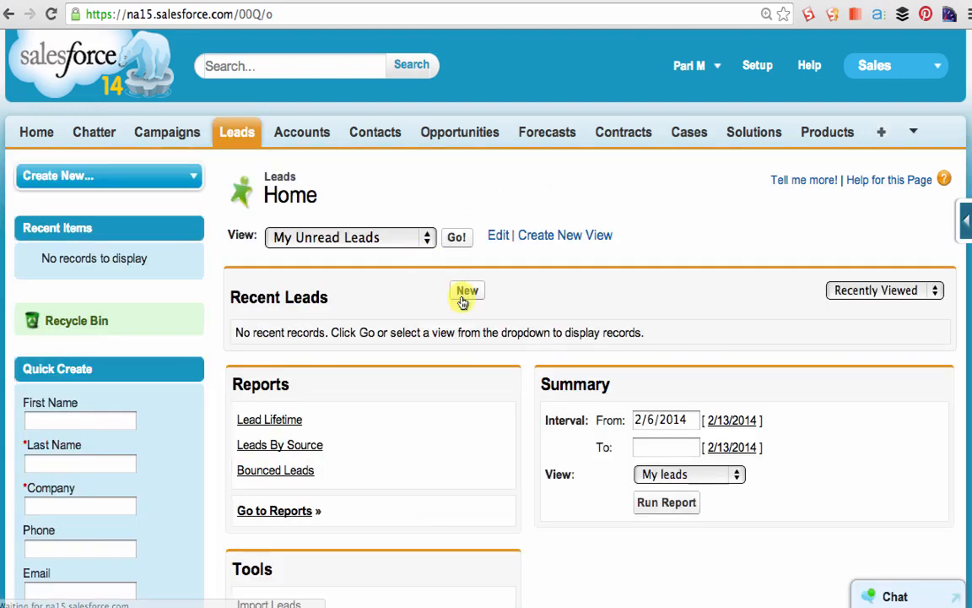
pyautogui.click(466, 292)
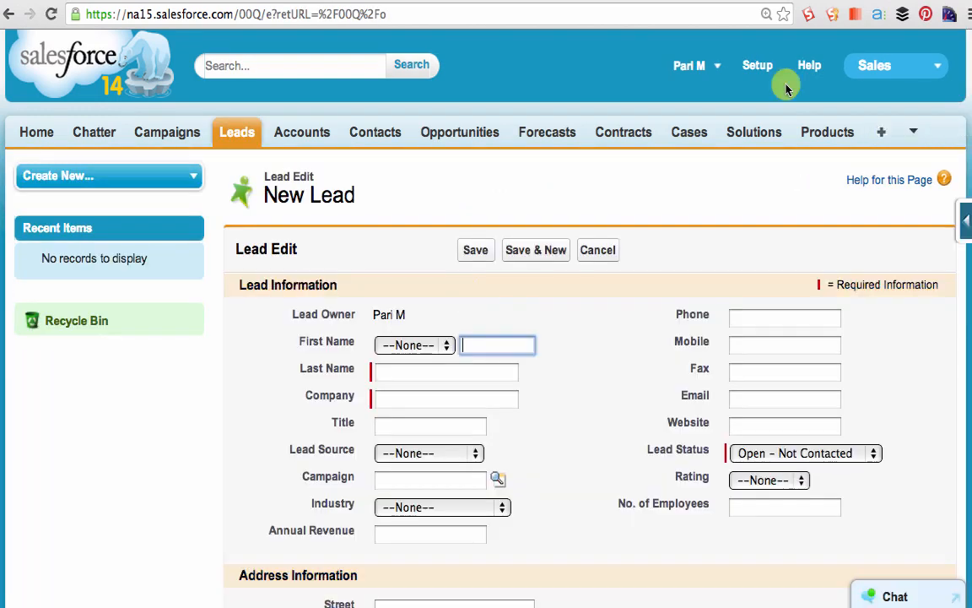
pyautogui.click(758, 67)
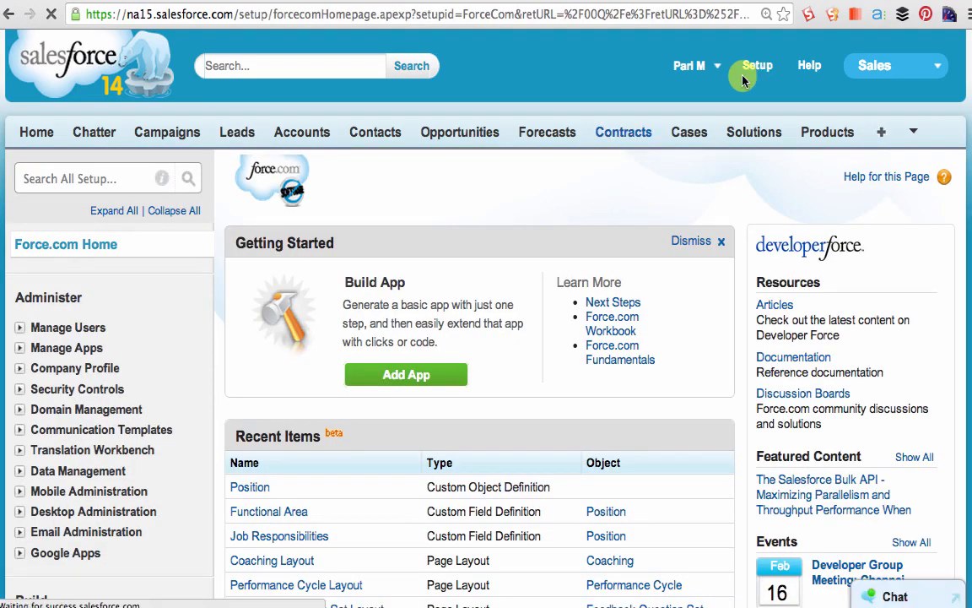
# - Start a new custom object tab from the Custom Tabs setup page
pyautogui.scroll(-5, 249, 382)
pyautogui.click(18, 414)
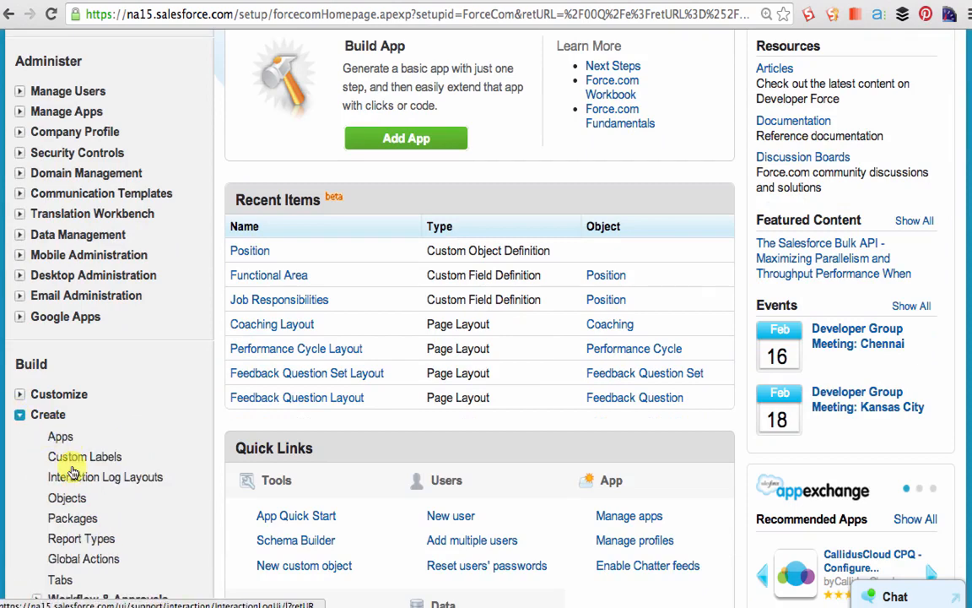
pyautogui.click(60, 580)
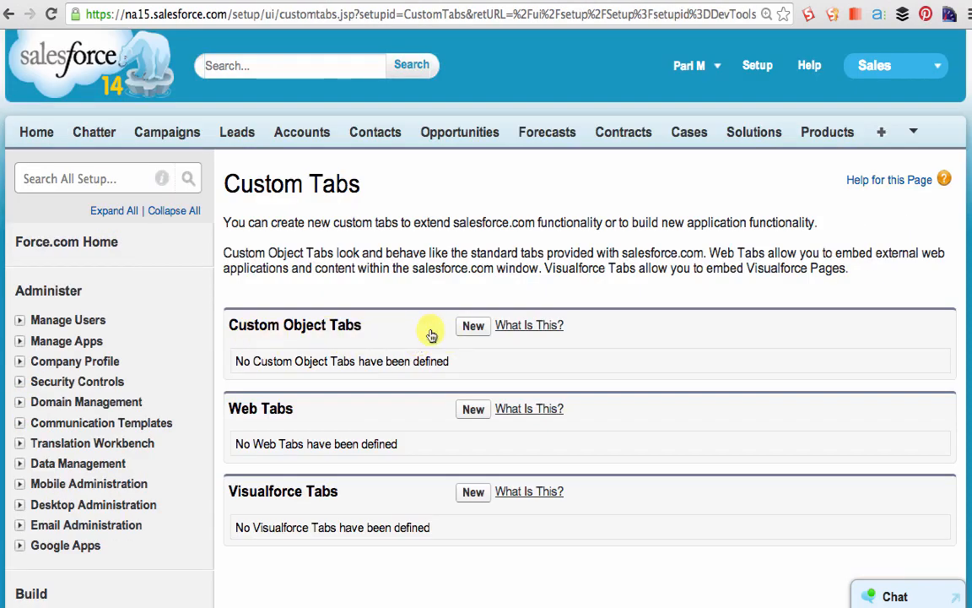
pyautogui.click(471, 328)
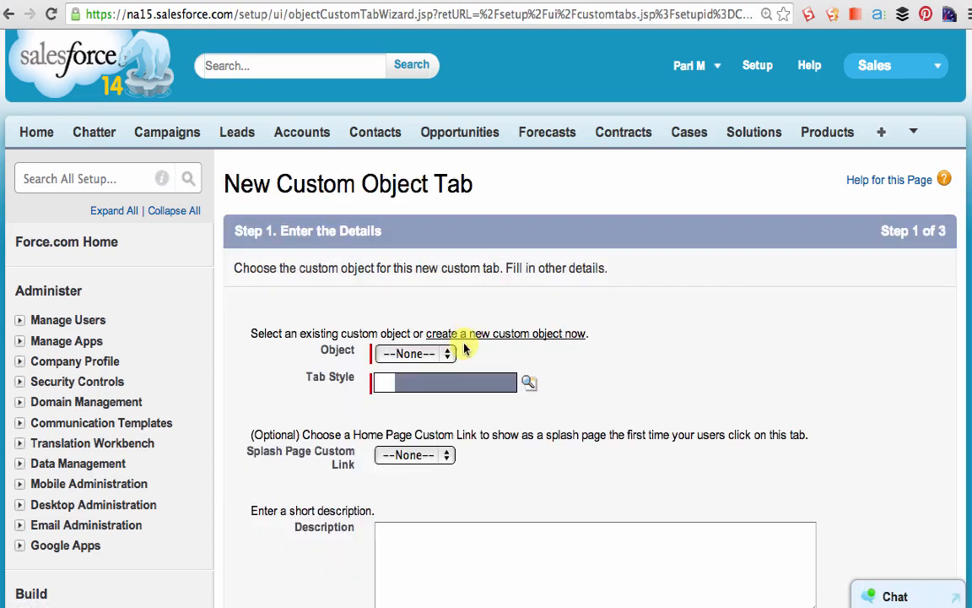
# - Select Position as the tab's object, pick a tab style, and proceed to the profile settings
pyautogui.click(450, 354)
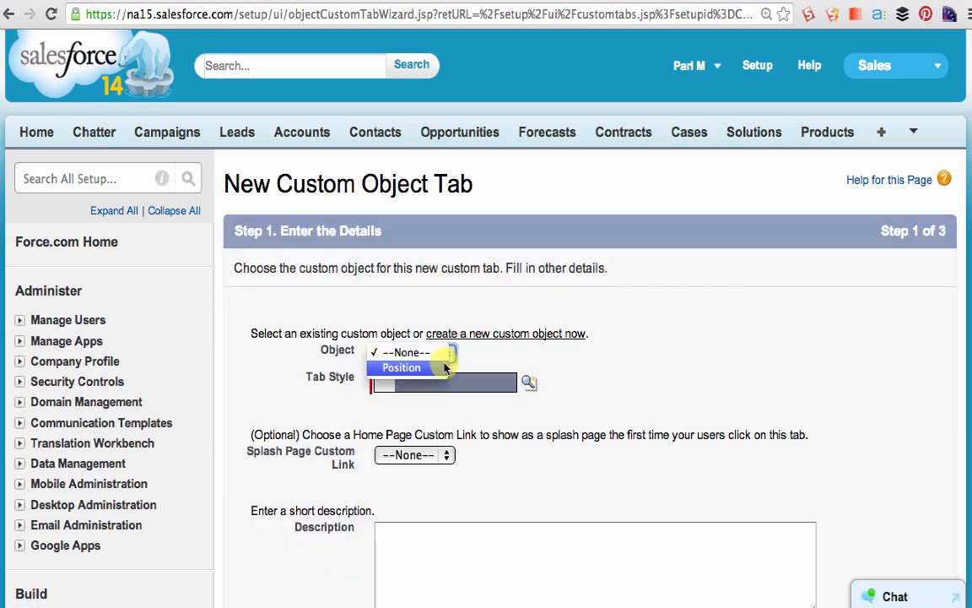
pyautogui.click(426, 368)
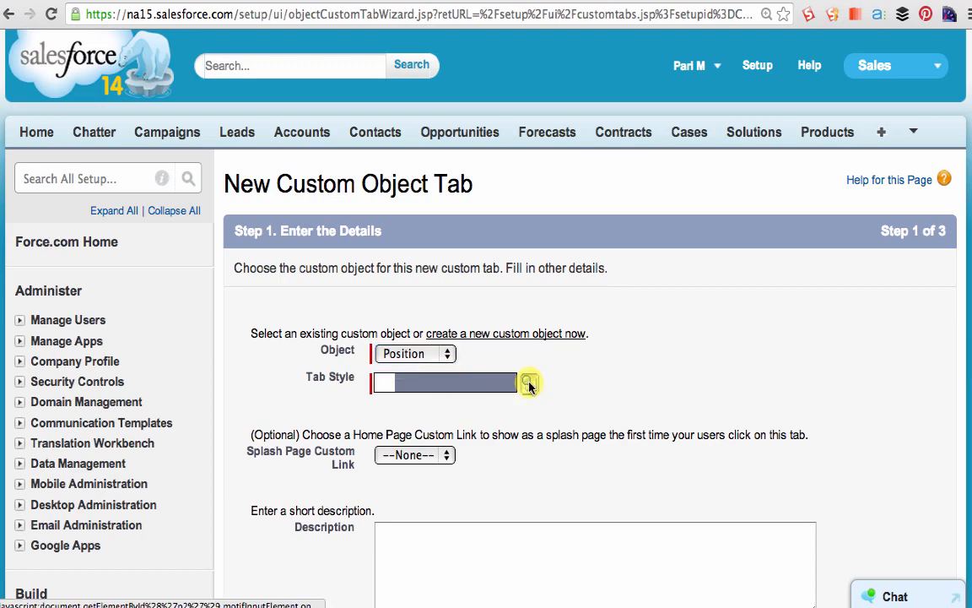
pyautogui.click(528, 383)
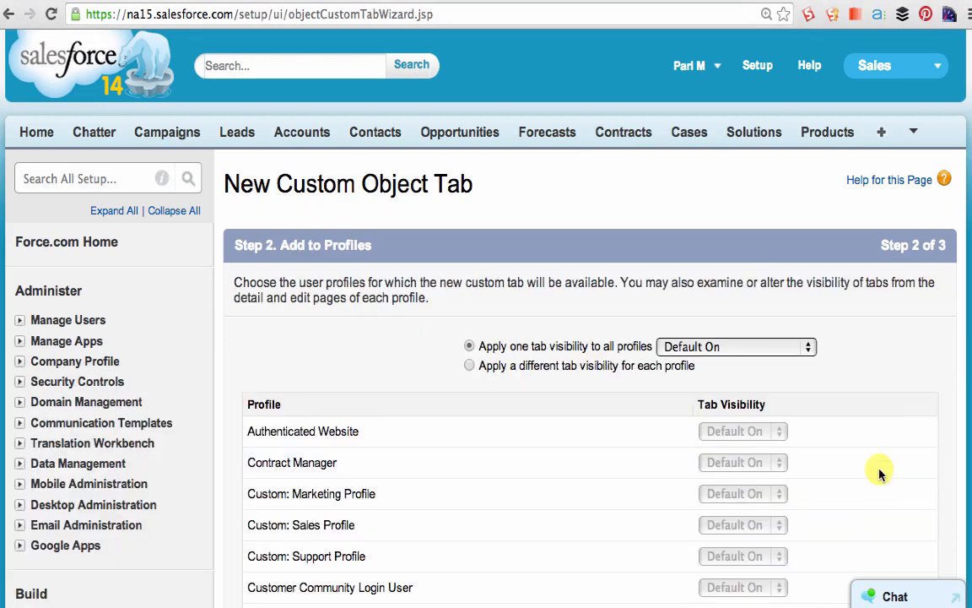
# - Keep the tab visibility at Default On for all profiles and proceed to the custom apps settings
pyautogui.scroll(-5, 890, 397)
pyautogui.scroll(-3, 893, 400)
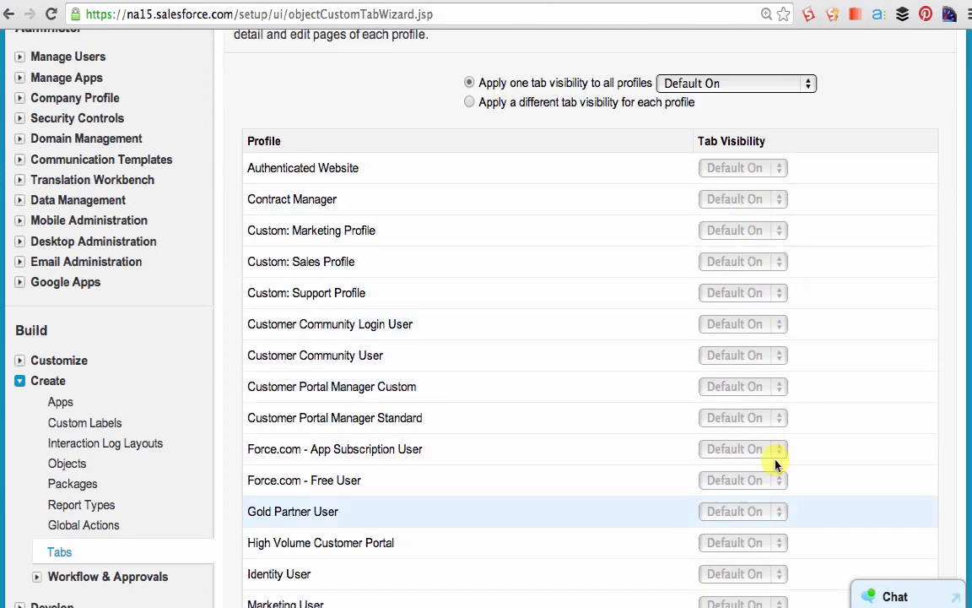
pyautogui.scroll(-1, 886, 532)
pyautogui.scroll(-10, 887, 531)
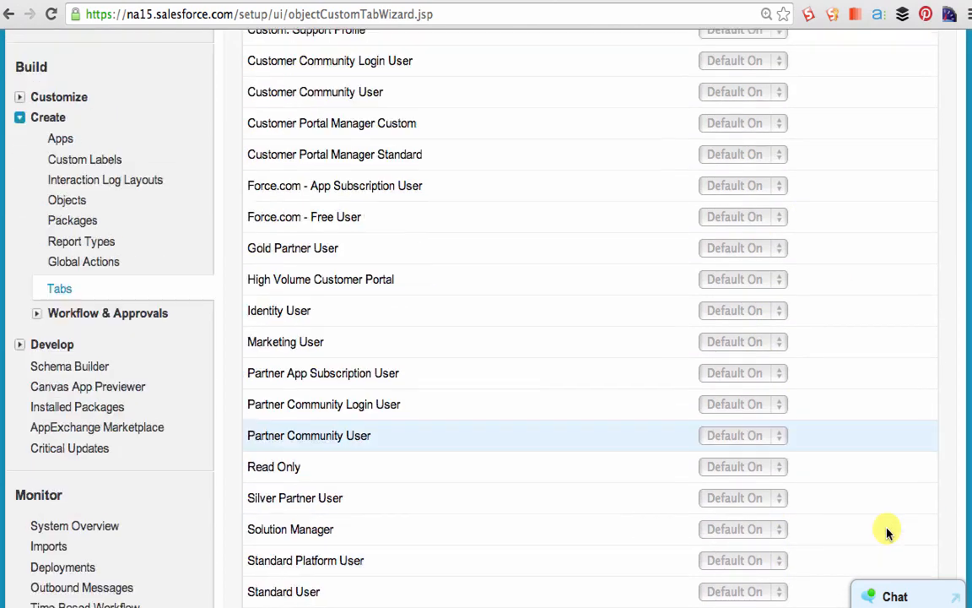
pyautogui.scroll(-2, 887, 532)
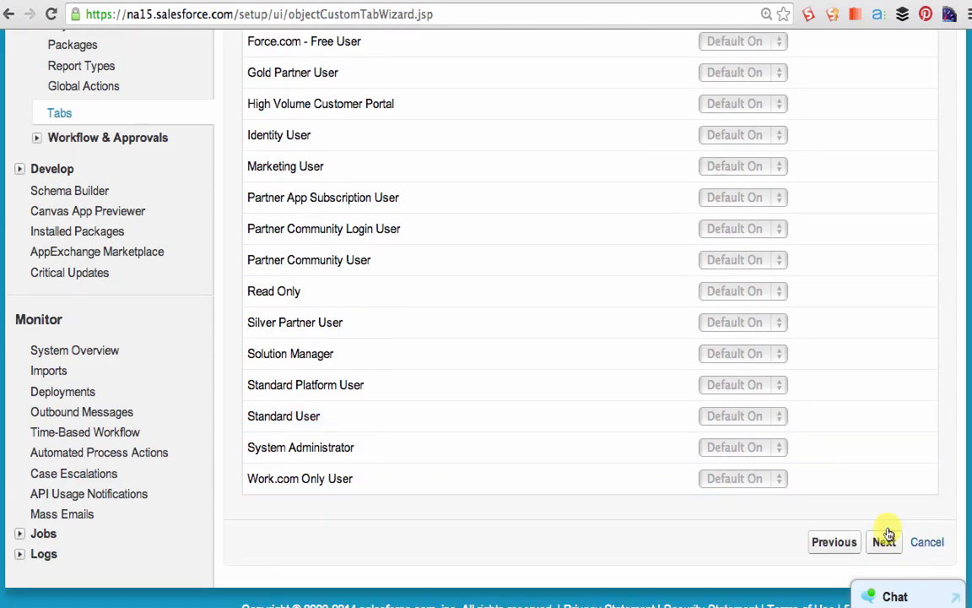
pyautogui.click(885, 542)
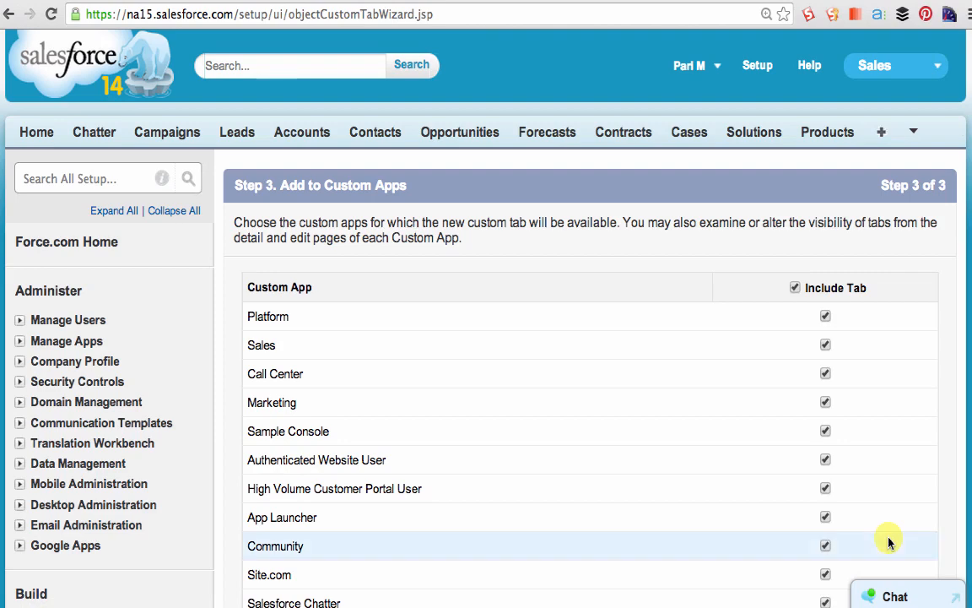
# - Exclude the new Position tab from all the listed custom apps and save the tab
pyautogui.scroll(-1, 926, 302)
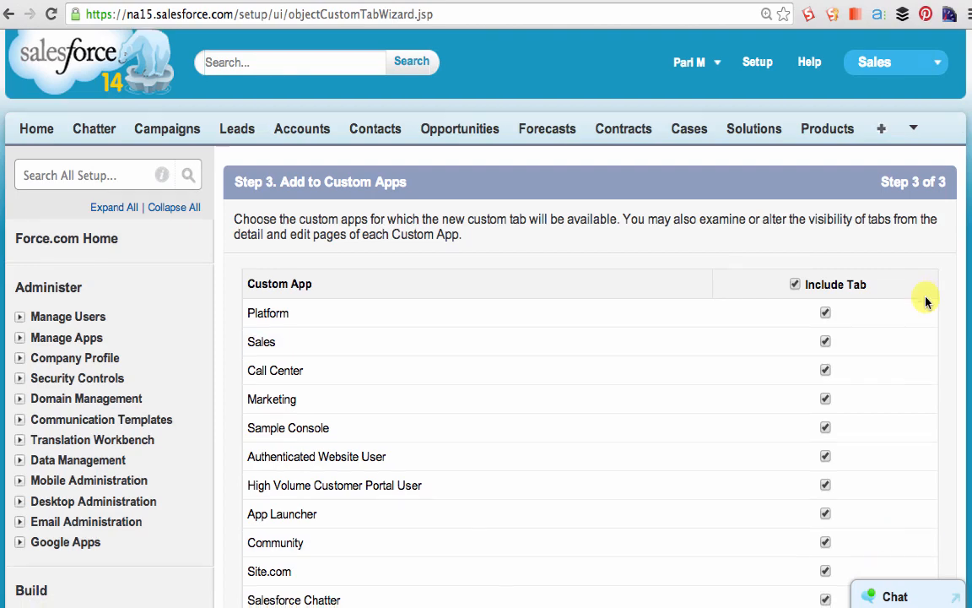
pyautogui.scroll(-3, 928, 287)
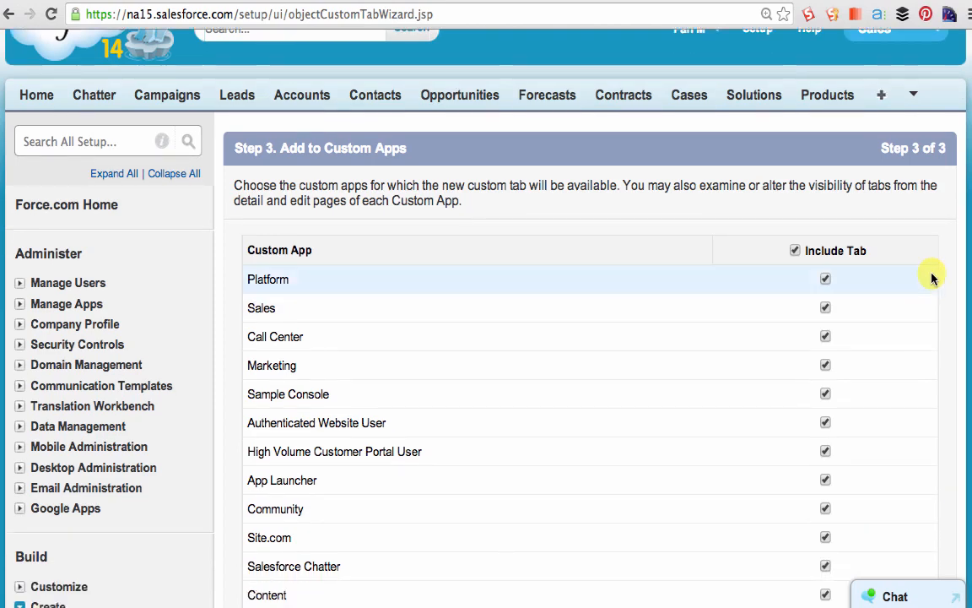
pyautogui.scroll(-5, 933, 278)
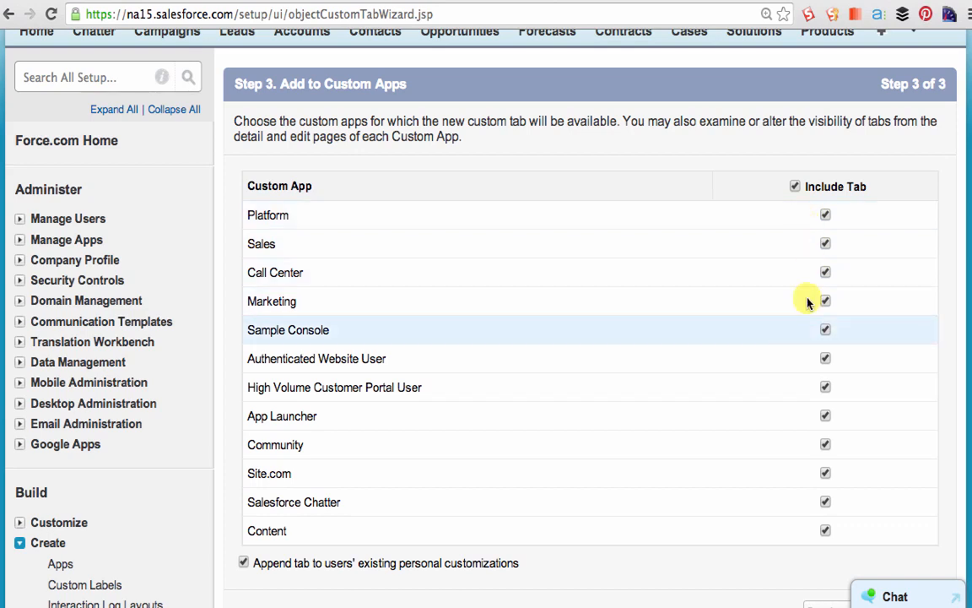
pyautogui.click(795, 187)
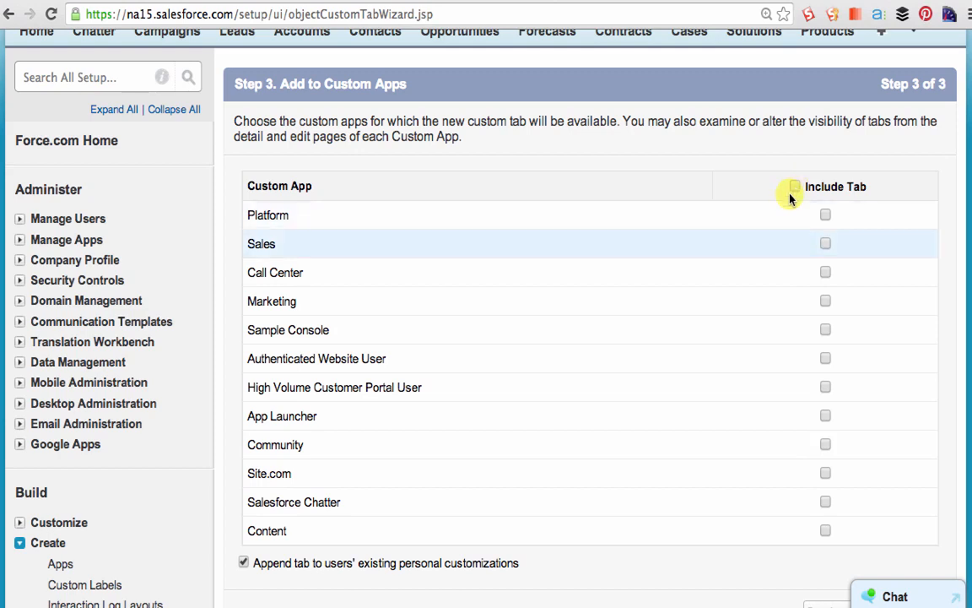
pyautogui.scroll(-3, 920, 380)
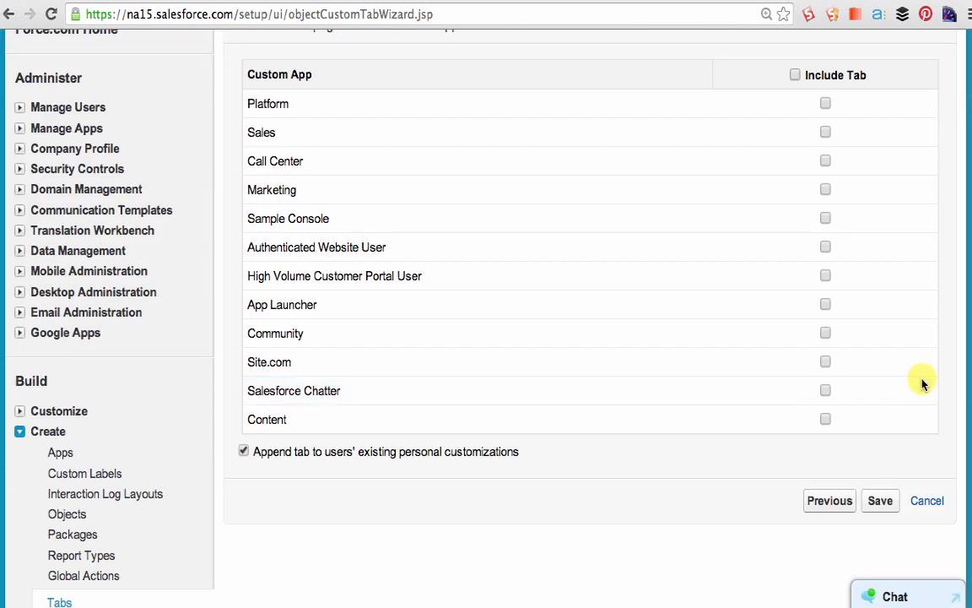
pyautogui.click(880, 502)
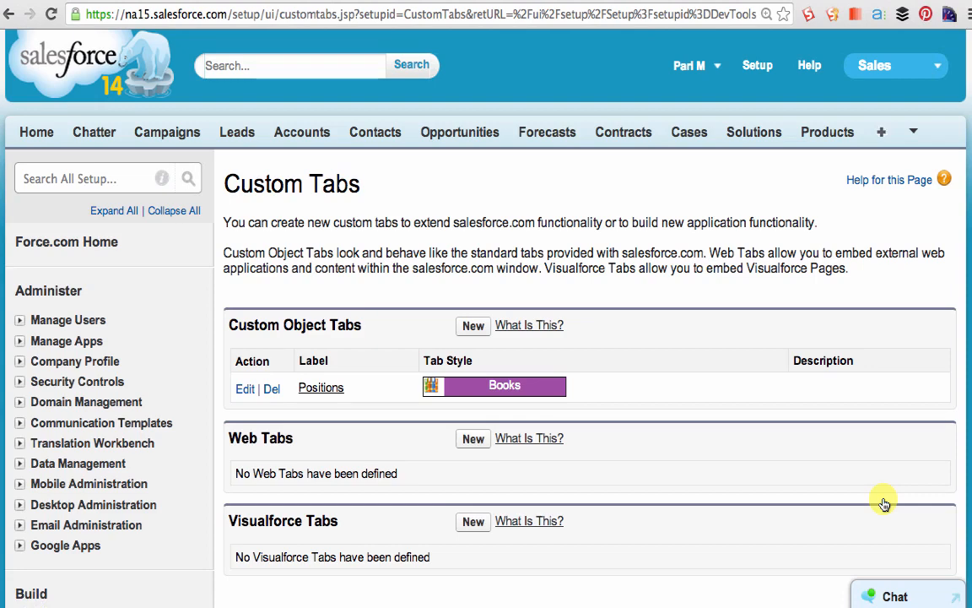
# - Go to the Apps setup page and start a new custom app, proceeding to its details
pyautogui.click(759, 70)
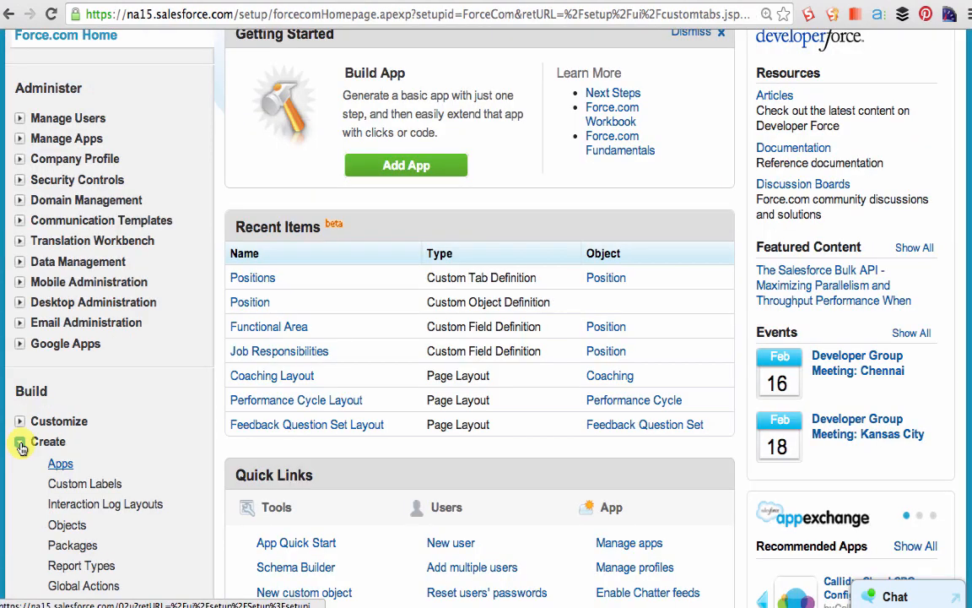
pyautogui.click(59, 465)
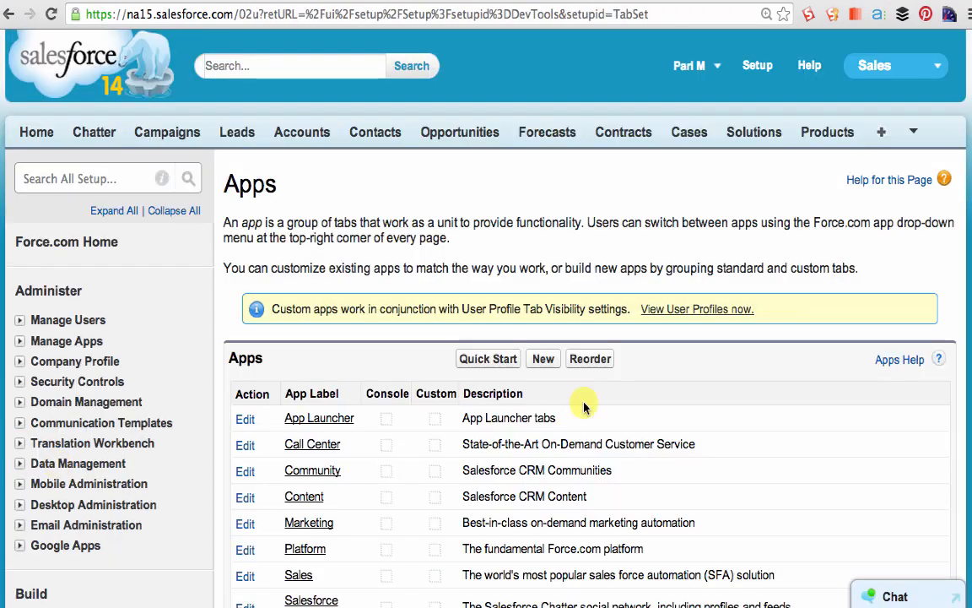
pyautogui.click(544, 297)
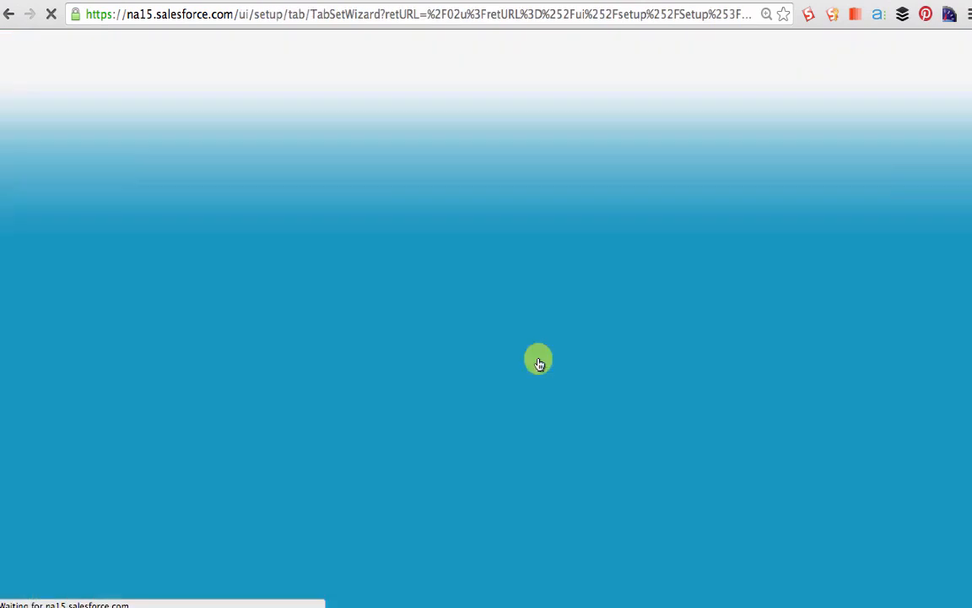
pyautogui.click(884, 321)
# - Label the app Recruiting, describe it as "This application is used to manage the hiring process in the company", and proceed
pyautogui.click(516, 370)
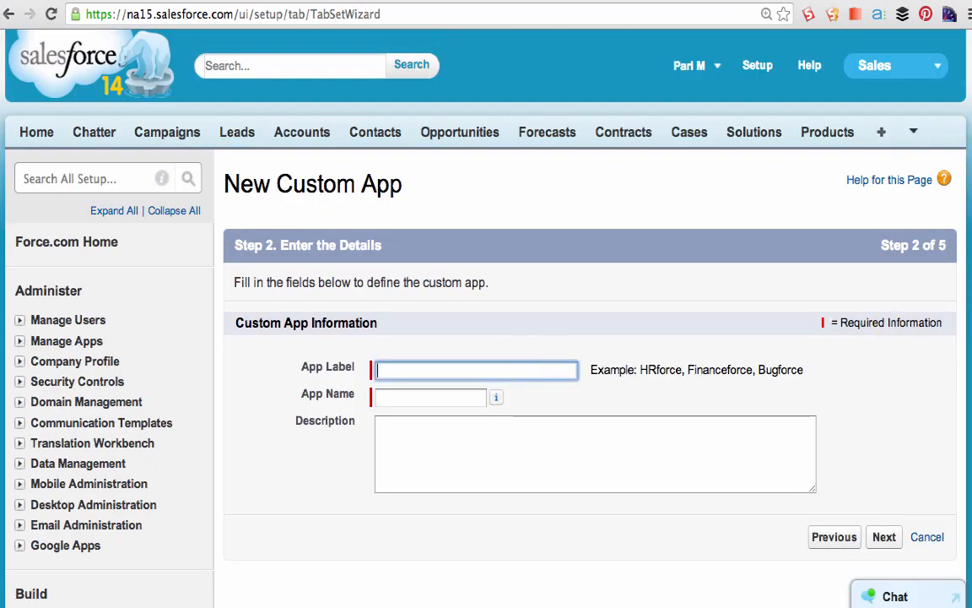
pyautogui.write('Recruiting')
pyautogui.press('Tab')
pyautogui.press('Tab')
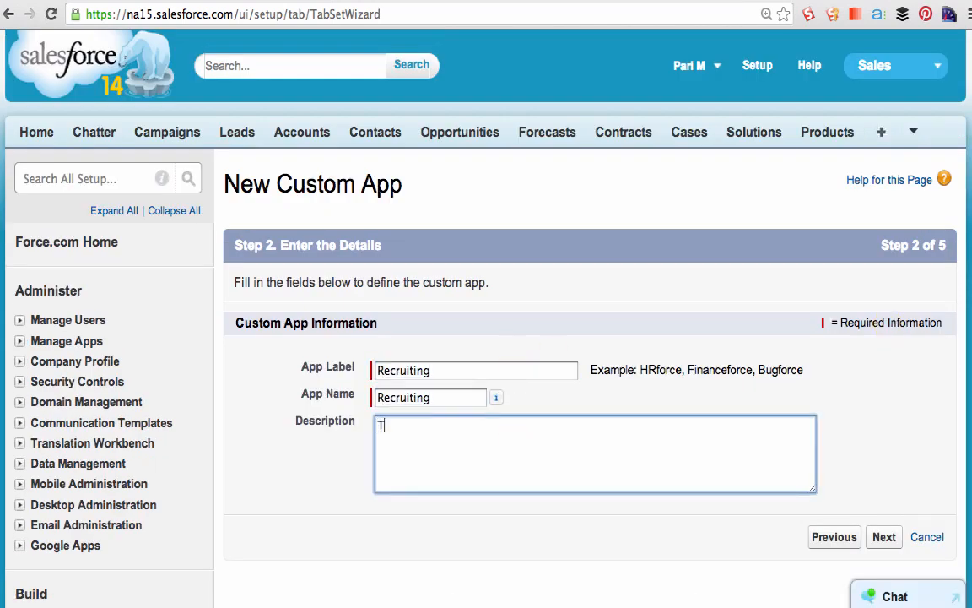
pyautogui.write('This application is used to ')
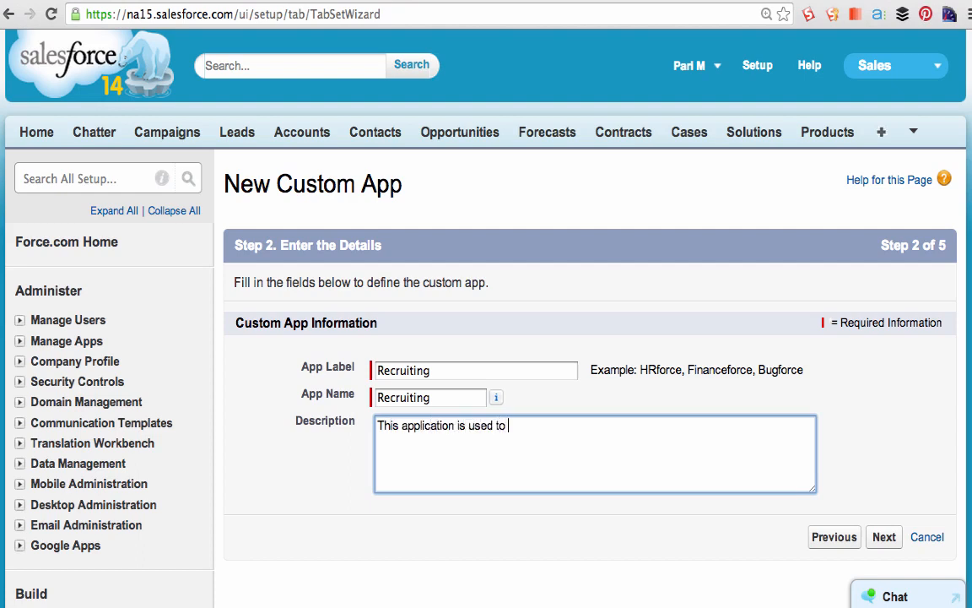
pyautogui.write('manage the hiring process in the company')
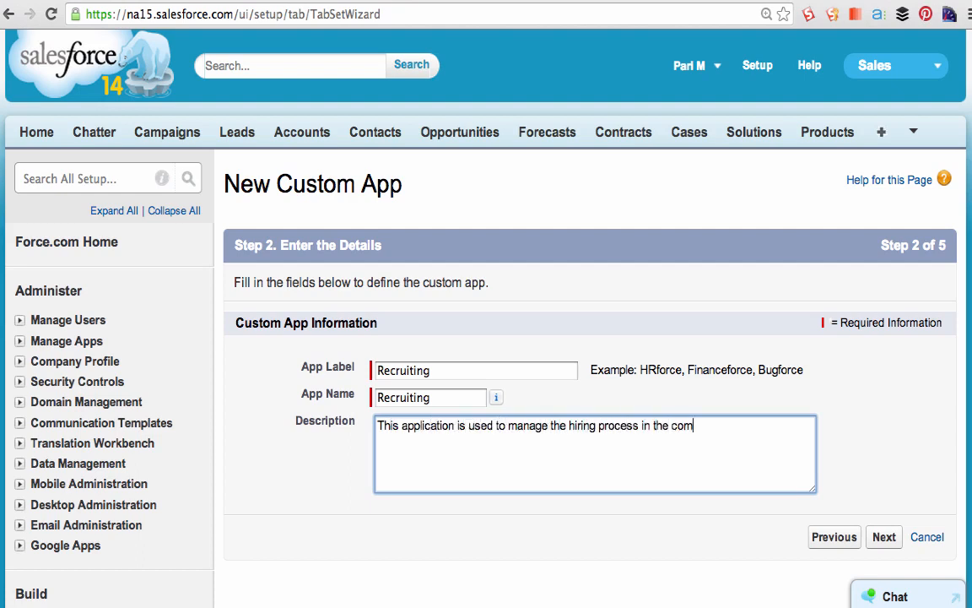
pyautogui.click(886, 530)
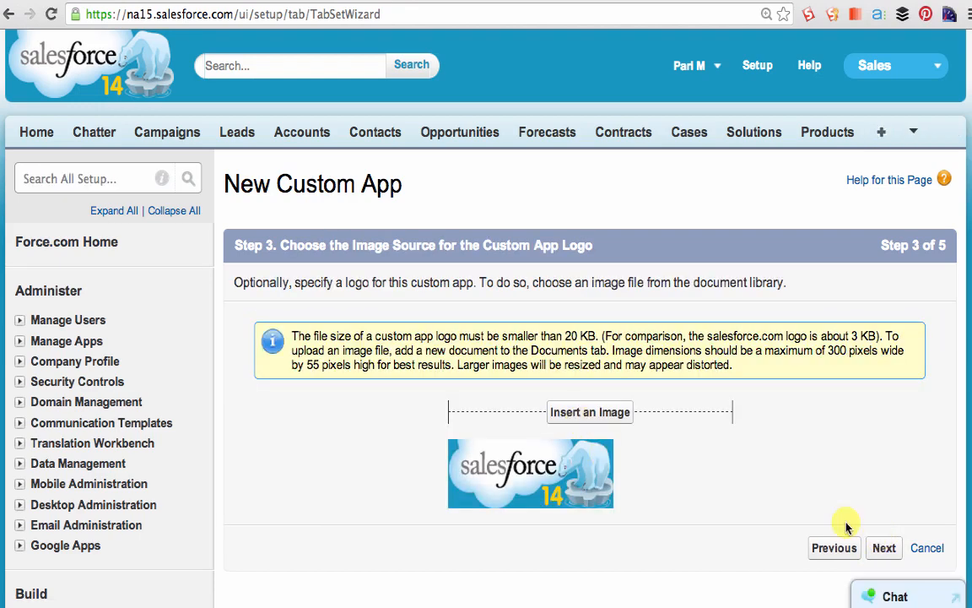
# - Keep the default app logo, add Positions to the app's selected tabs, and proceed to the profile assignment
pyautogui.click(885, 548)
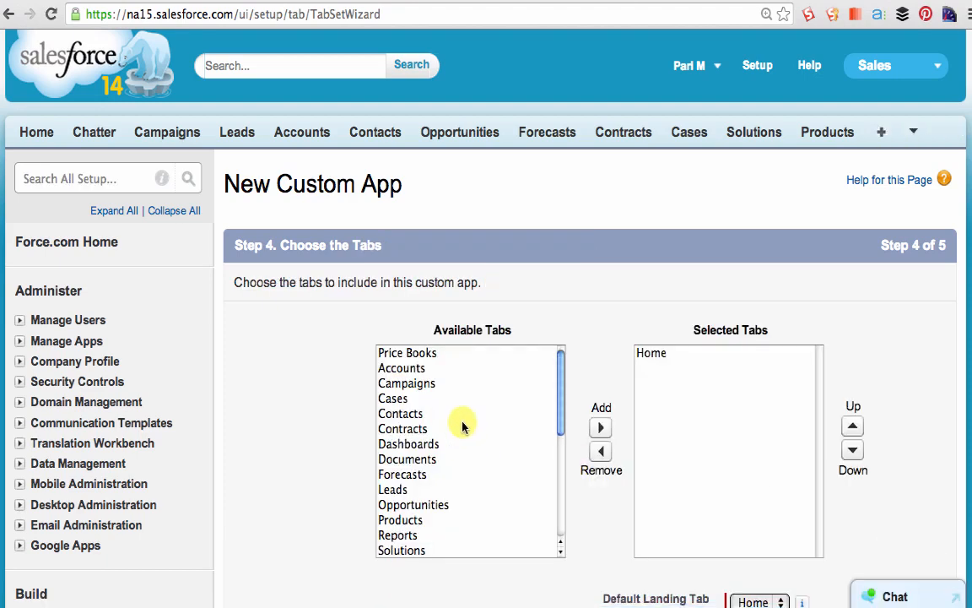
pyautogui.moveTo(560, 401); pyautogui.dragTo(560, 508)
pyautogui.click(420, 554)
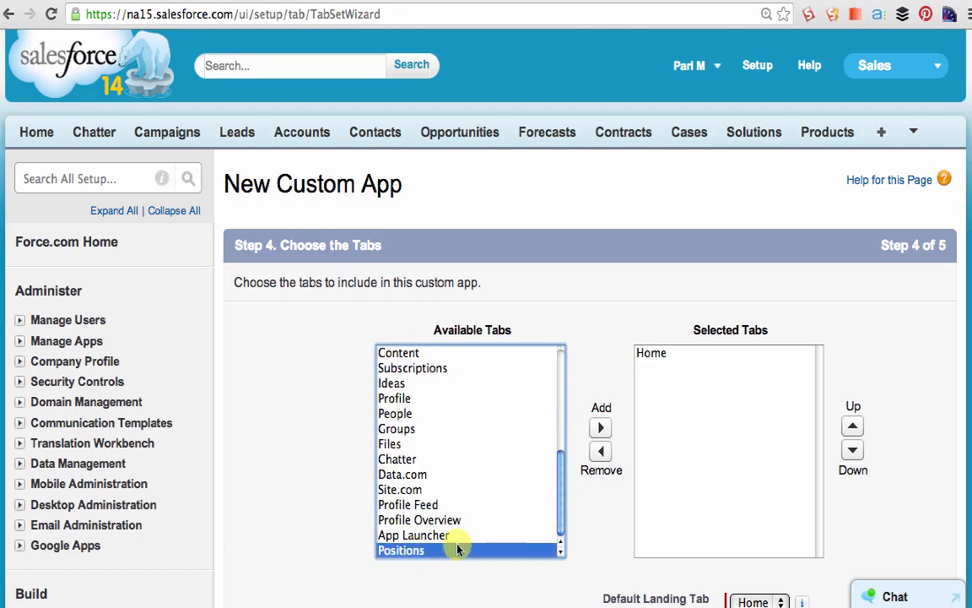
pyautogui.click(601, 427)
pyautogui.scroll(-1, 949, 380)
pyautogui.scroll(-2, 950, 380)
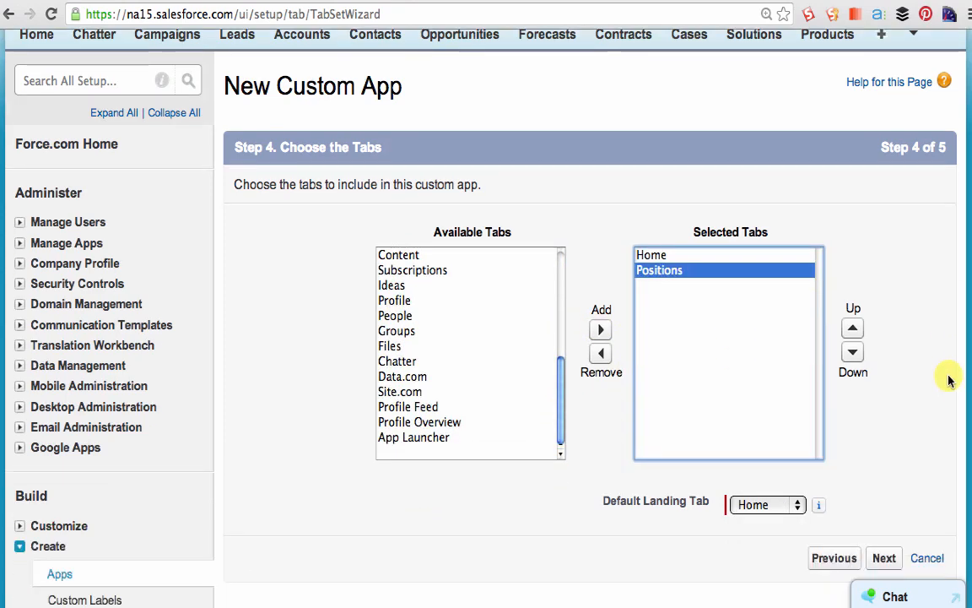
pyautogui.click(881, 558)
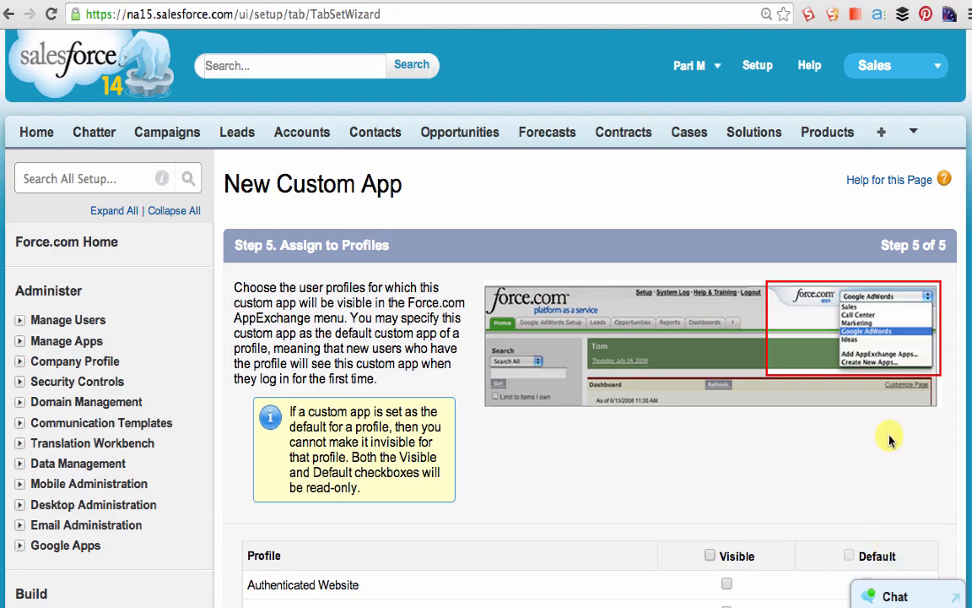
# - Make the Recruiting app visible to all profiles and save it
pyautogui.scroll(-5, 886, 439)
pyautogui.scroll(-6, 890, 433)
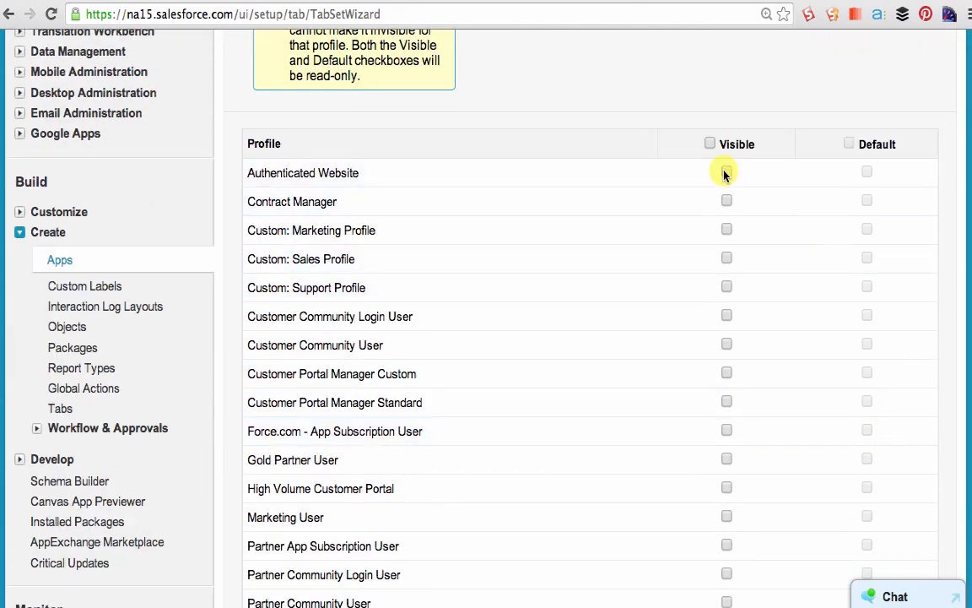
pyautogui.click(711, 143)
pyautogui.scroll(-8, 770, 398)
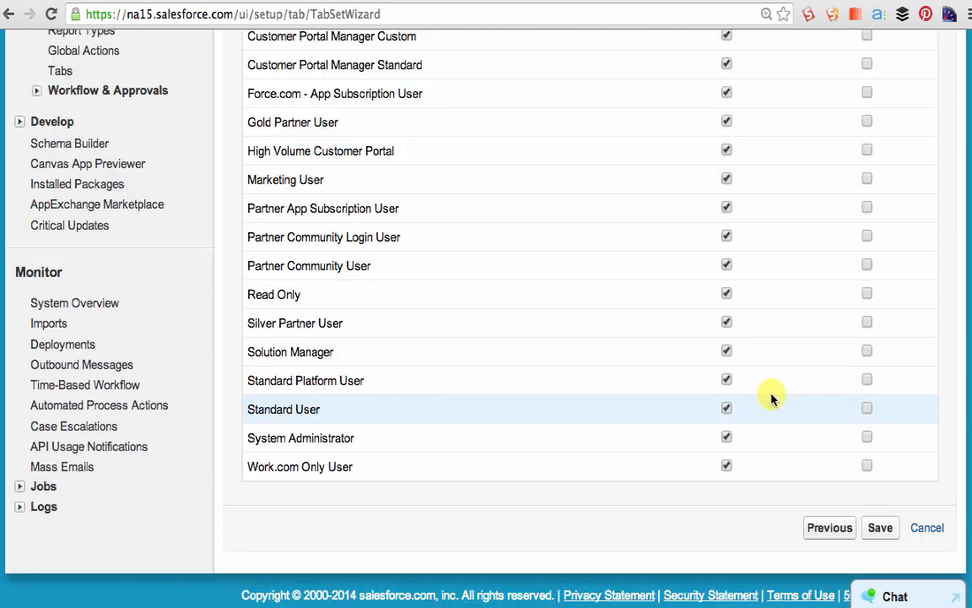
pyautogui.click(881, 528)
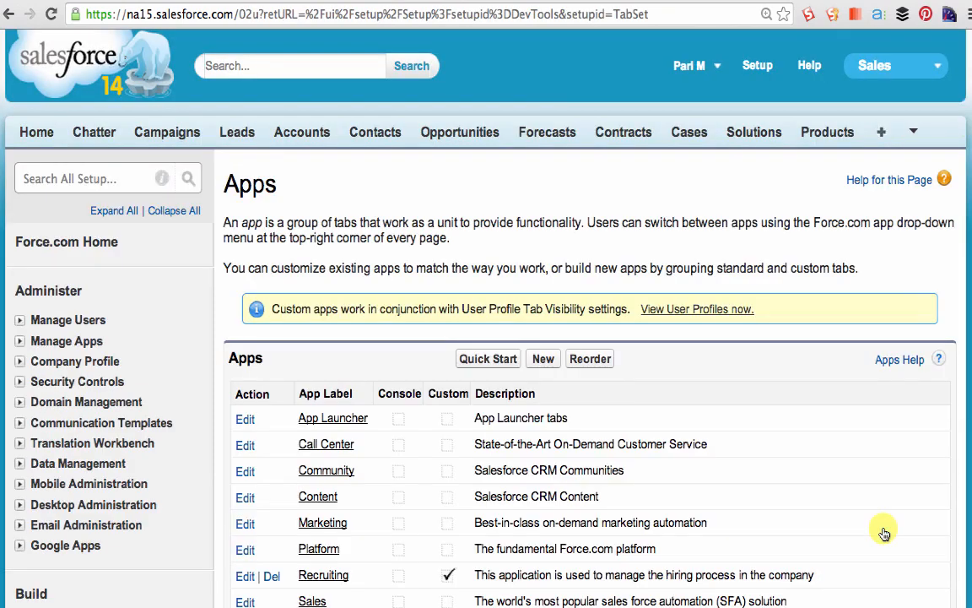
# - Switch to the Recruiting app and open its Positions home page
pyautogui.click(934, 73)
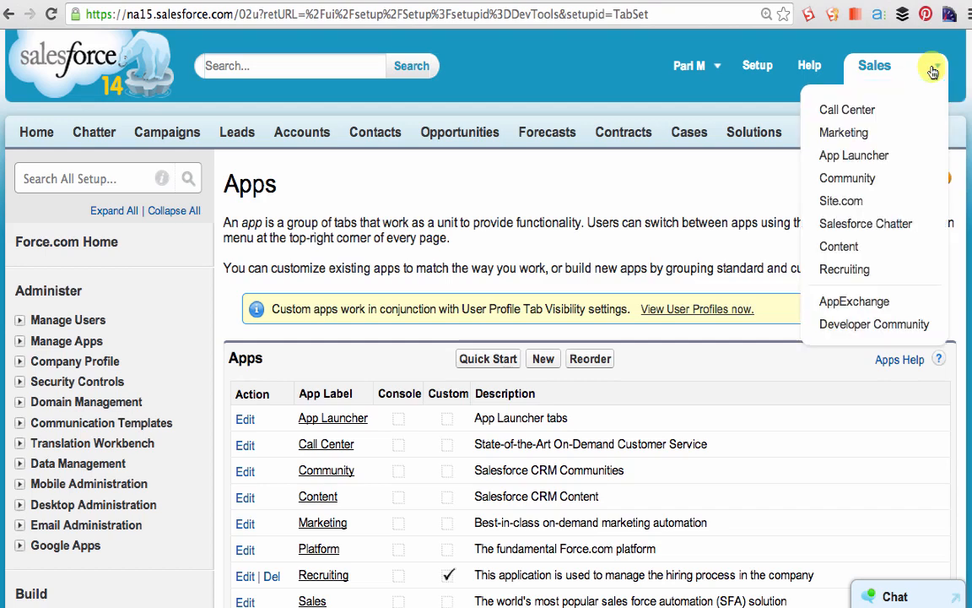
pyautogui.click(845, 270)
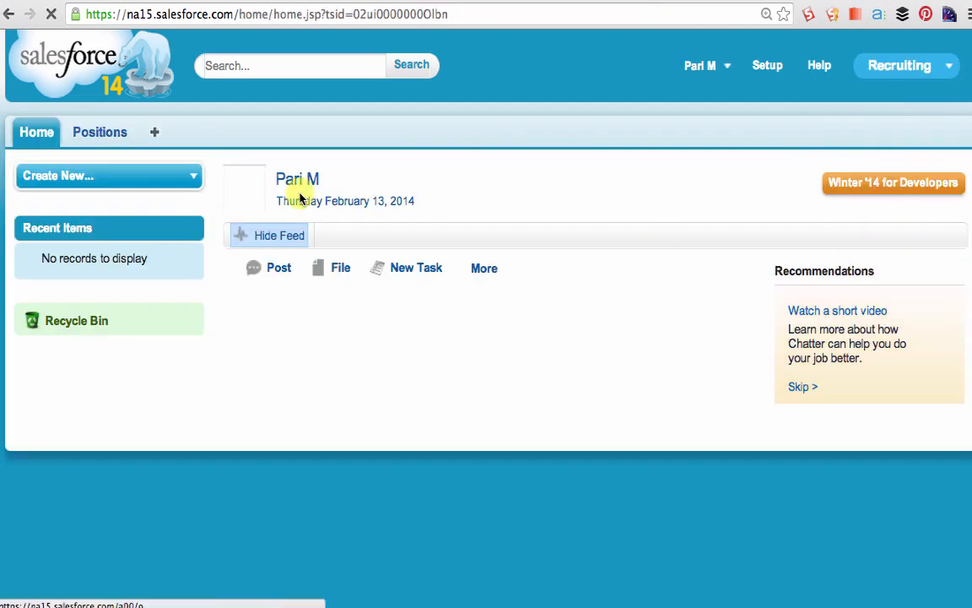
pyautogui.click(103, 142)
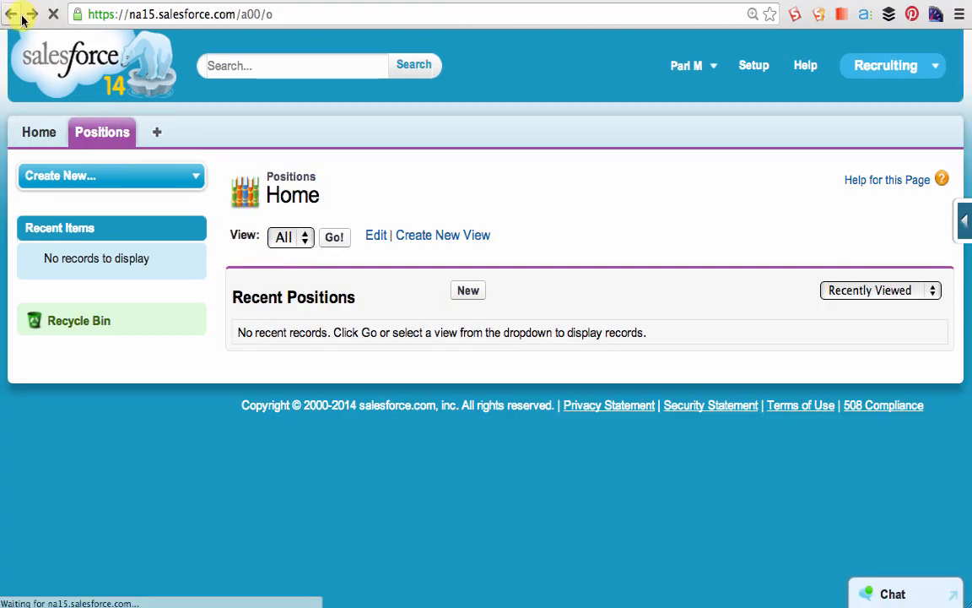
# - Start a new position titled Marketing Intern with Functional Area Marketing and Job Level MK-100
pyautogui.click(468, 290)
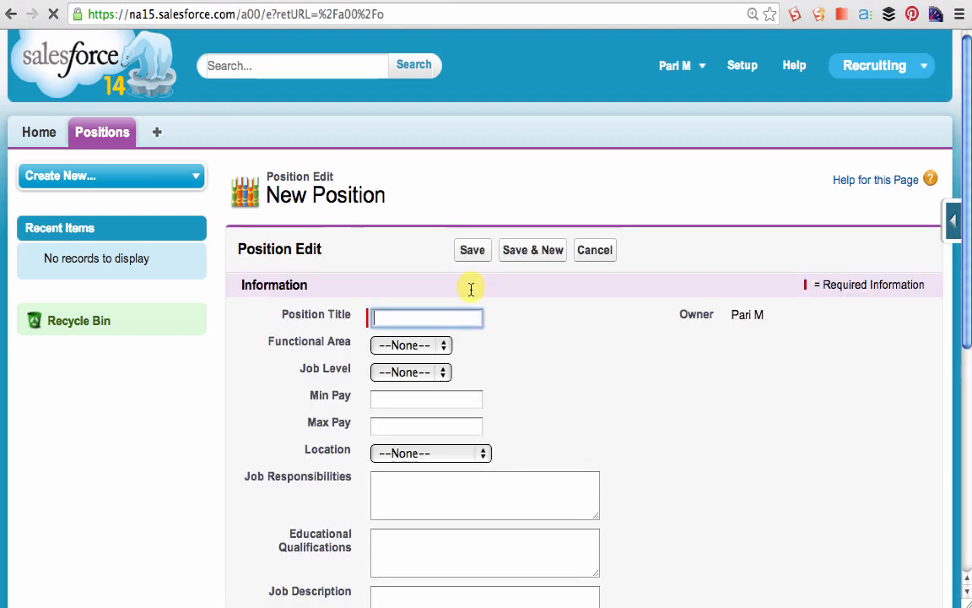
pyautogui.write('Market')
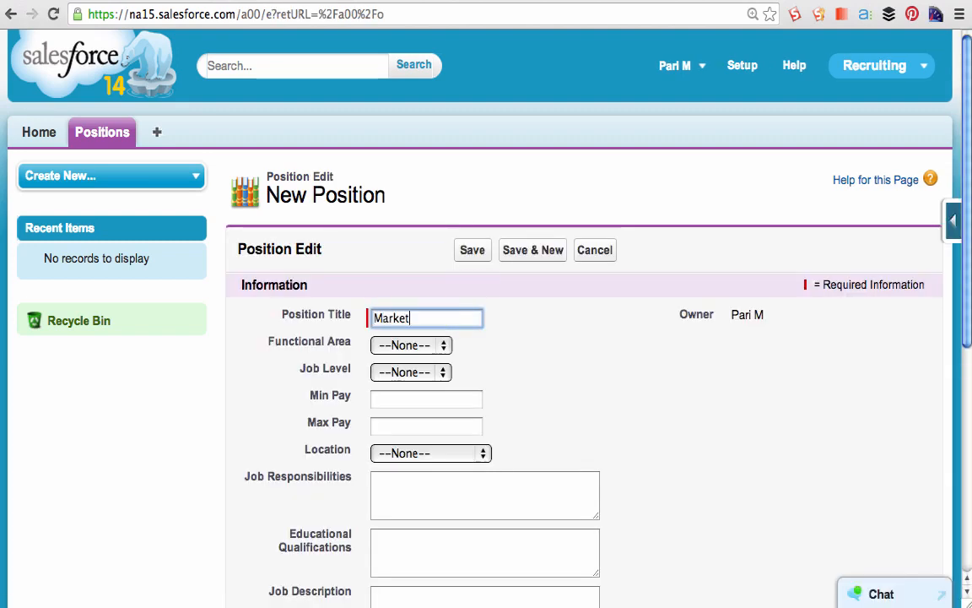
pyautogui.write('ing Intern')
pyautogui.click(432, 345)
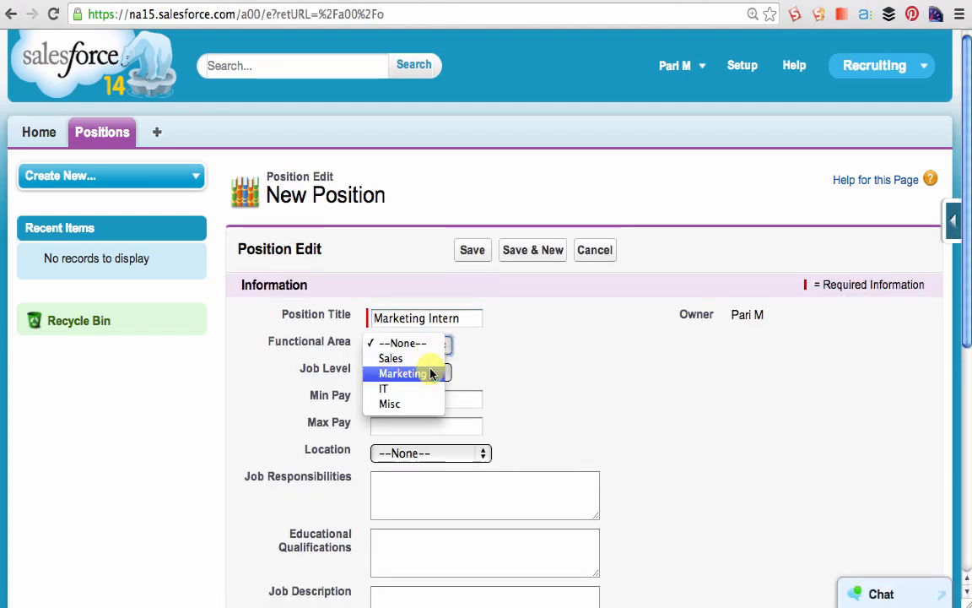
pyautogui.click(427, 373)
pyautogui.click(424, 371)
pyautogui.click(406, 431)
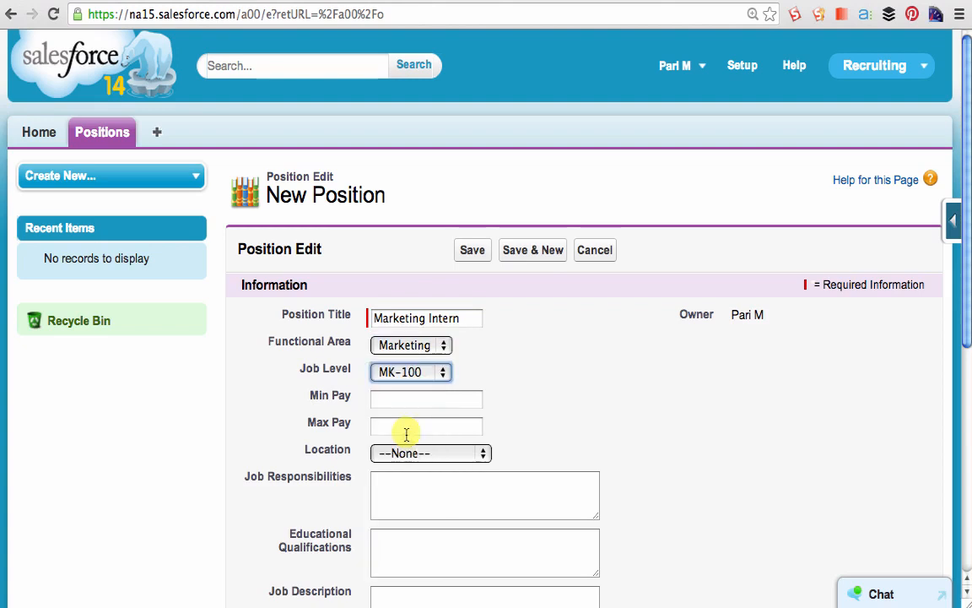
# - Set the position's Min Pay to 35000, Max Pay to 40000, and Location to Austin, TX
pyautogui.click(401, 404)
pyautogui.write('35000')
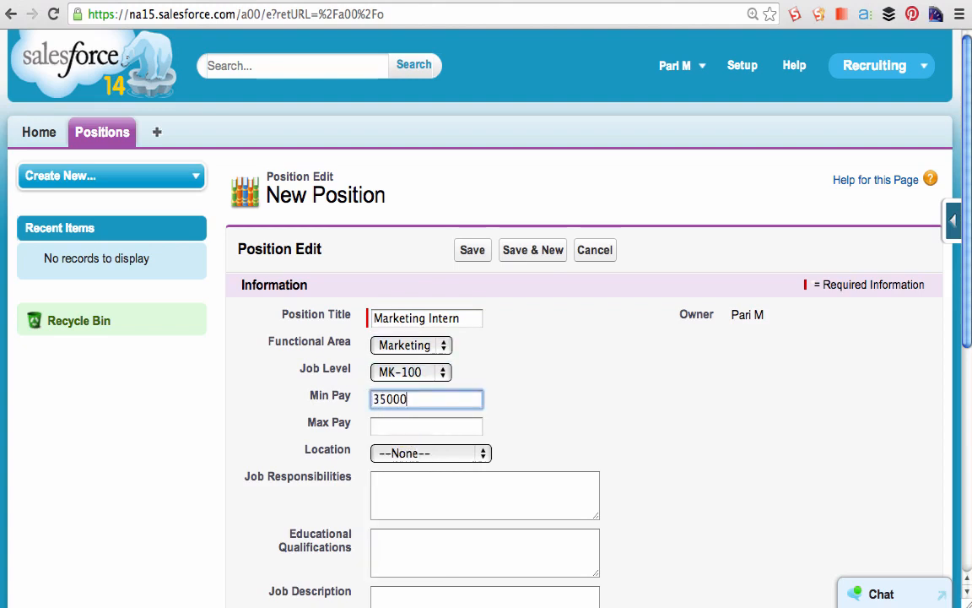
pyautogui.press('Tab')
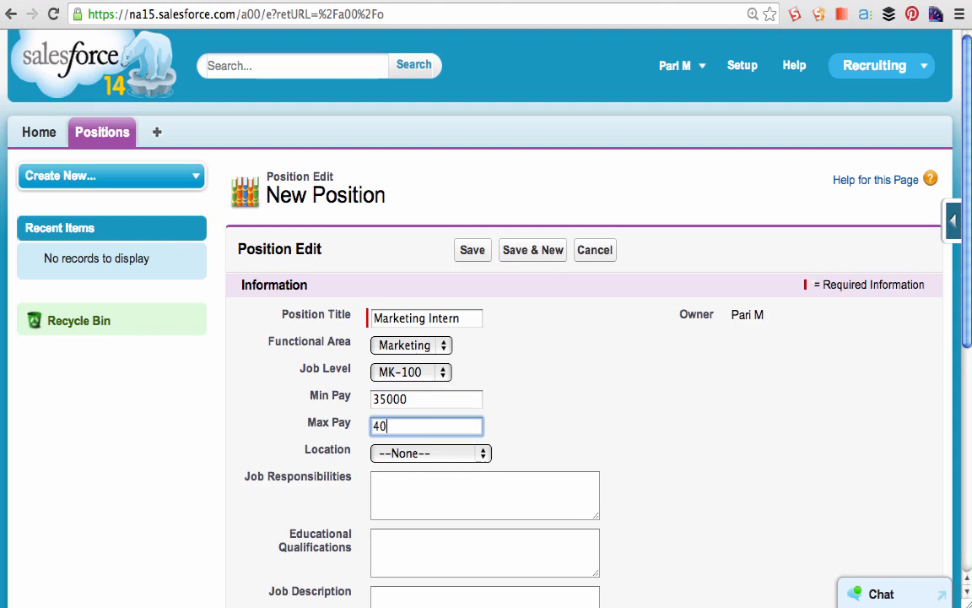
pyautogui.click(426, 455)
pyautogui.click(423, 483)
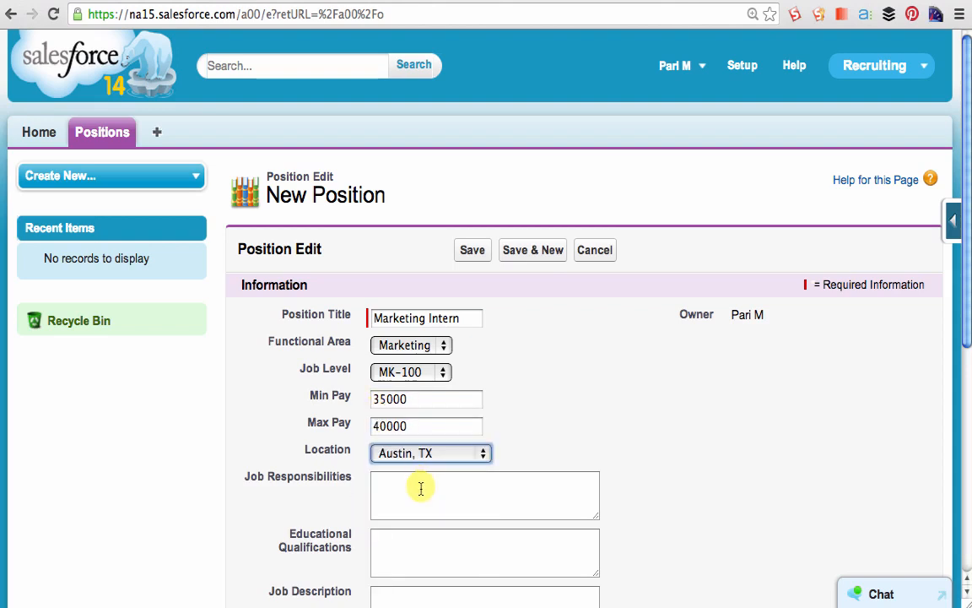
# - Fill in Job Responsibilities with "Work with designers, create content, Manage social media marketing strategy within the company"
pyautogui.click(421, 488)
pyautogui.write('Work with designers, create content, Manage social media marketing strateg')
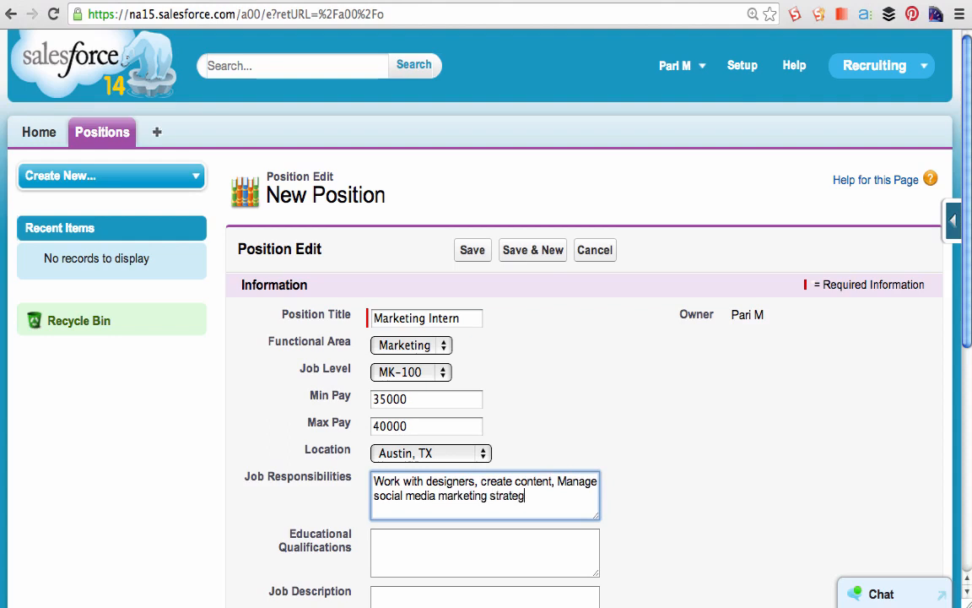
pyautogui.write('ithin the company')
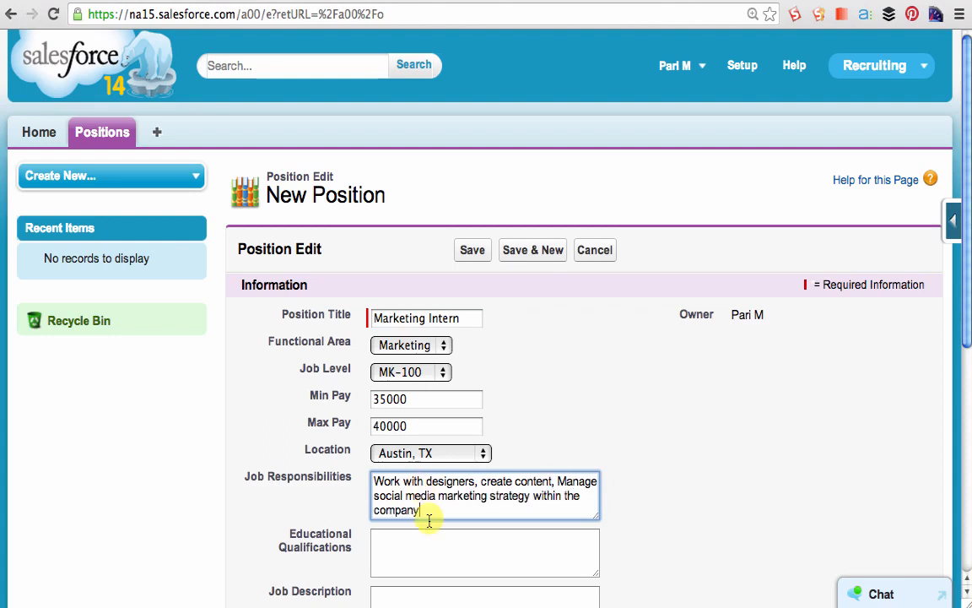
# - Enter "MBA marketing" as the Educational Qualifications and save the Marketing Intern position
pyautogui.click(420, 533)
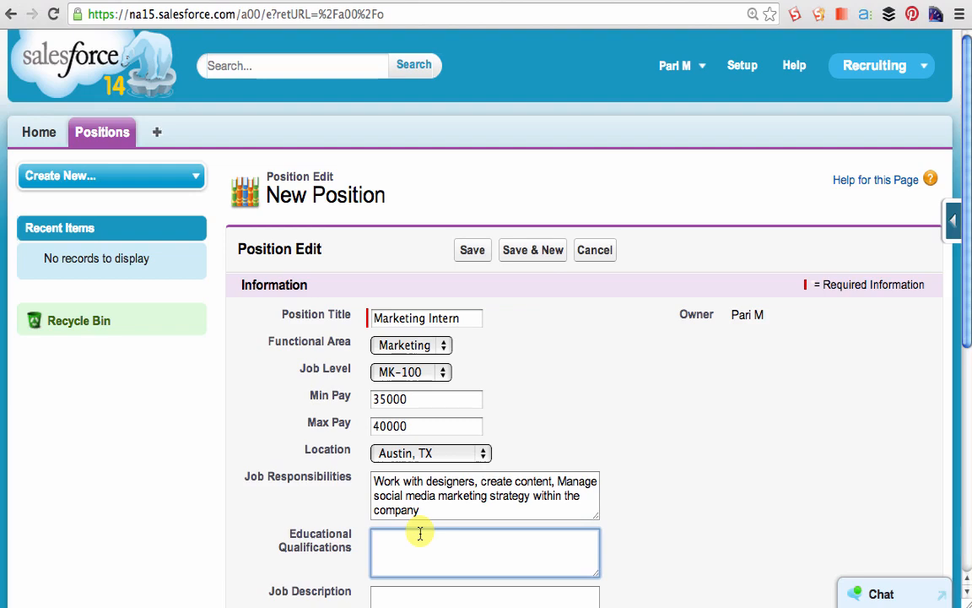
pyautogui.write('MBA market')
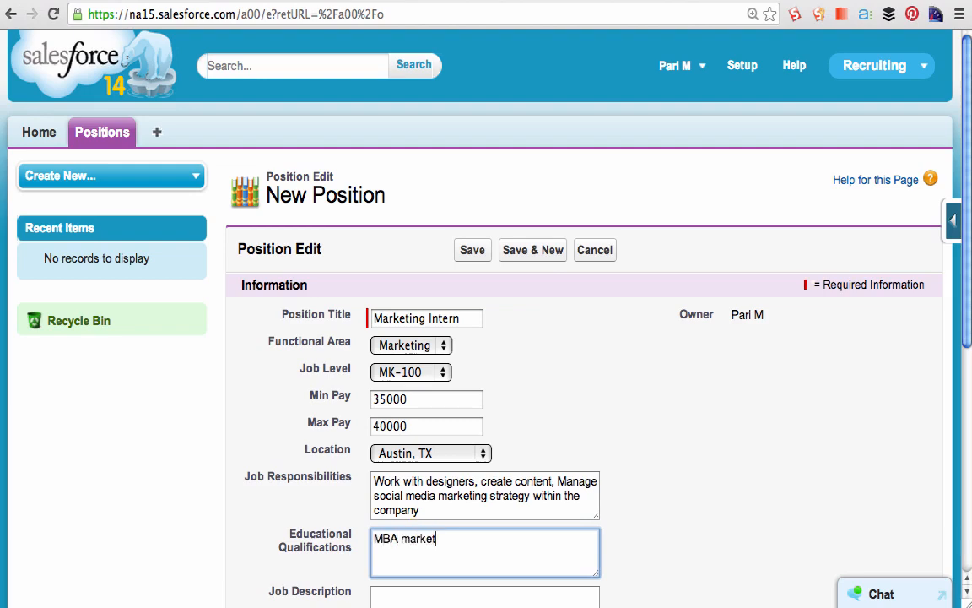
pyautogui.write('ing')
pyautogui.scroll(-5, 717, 417)
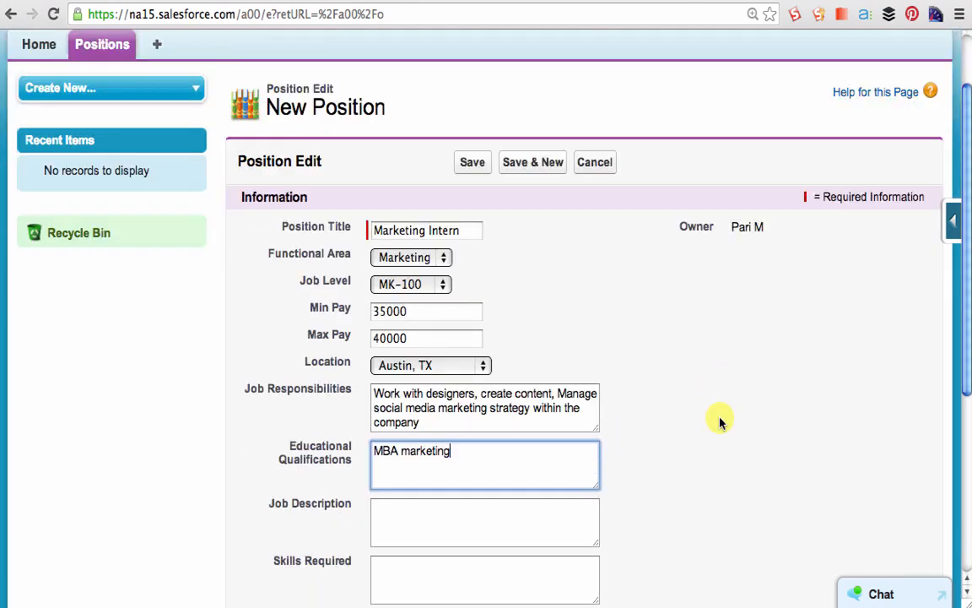
pyautogui.scroll(-2, 720, 419)
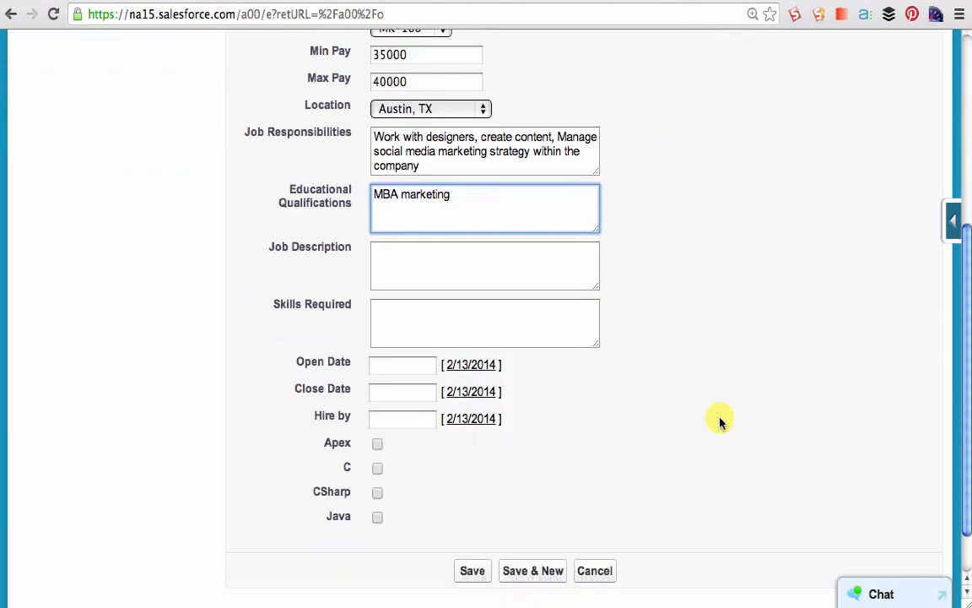
pyautogui.click(473, 574)
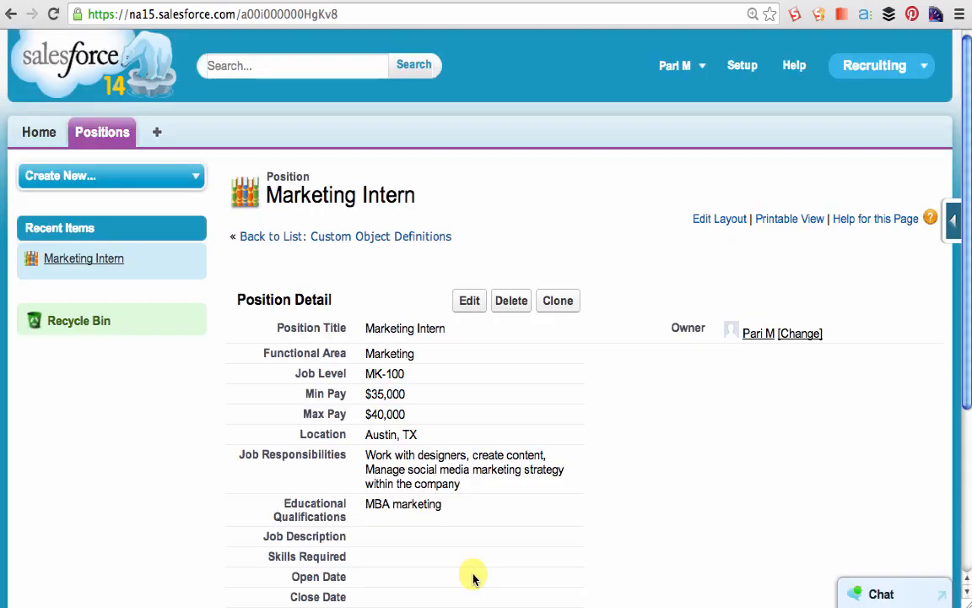
# - Open the page layout of the Marketing Intern position record for editing
pyautogui.scroll(-2, 789, 402)
pyautogui.scroll(-3, 789, 402)
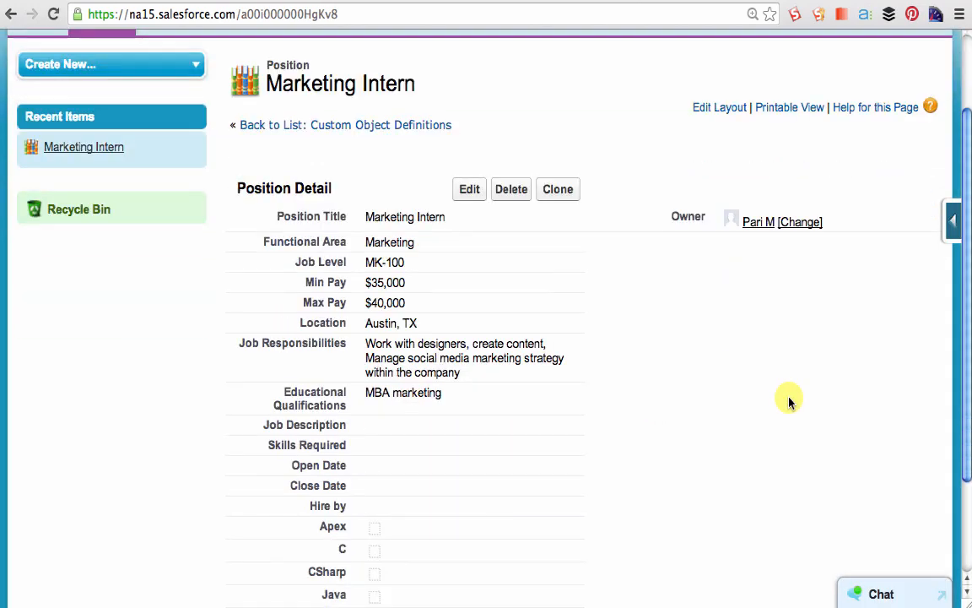
pyautogui.scroll(3, 789, 402)
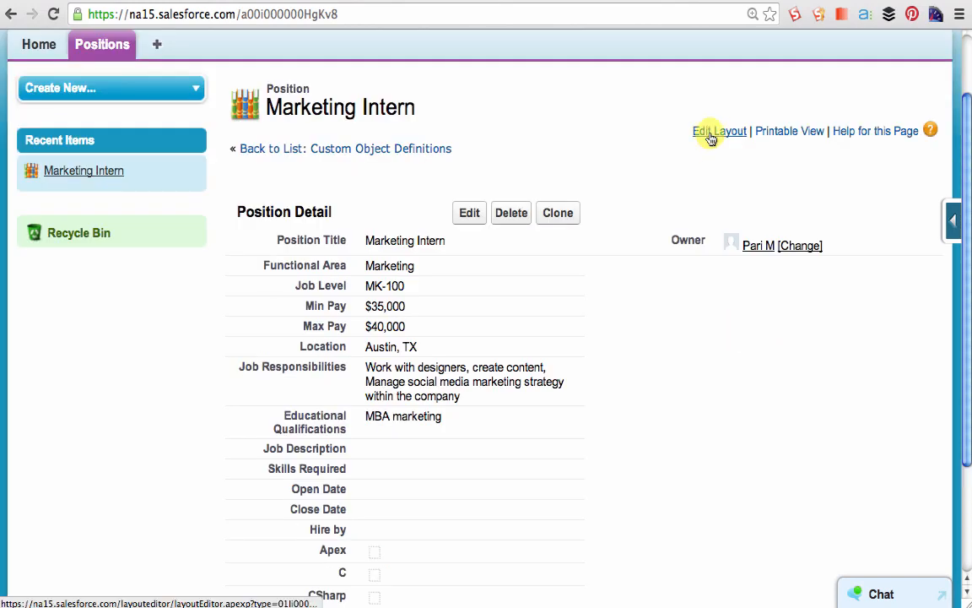
pyautogui.click(710, 133)
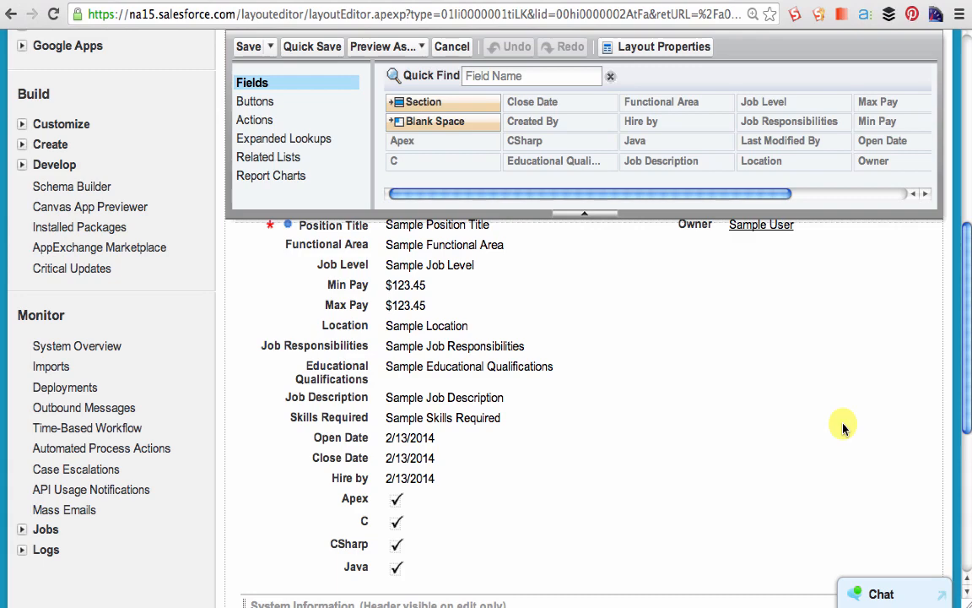
# - Add a two-column section named Compensation below the Information section of the layout
pyautogui.moveTo(423, 101); pyautogui.dragTo(359, 523)
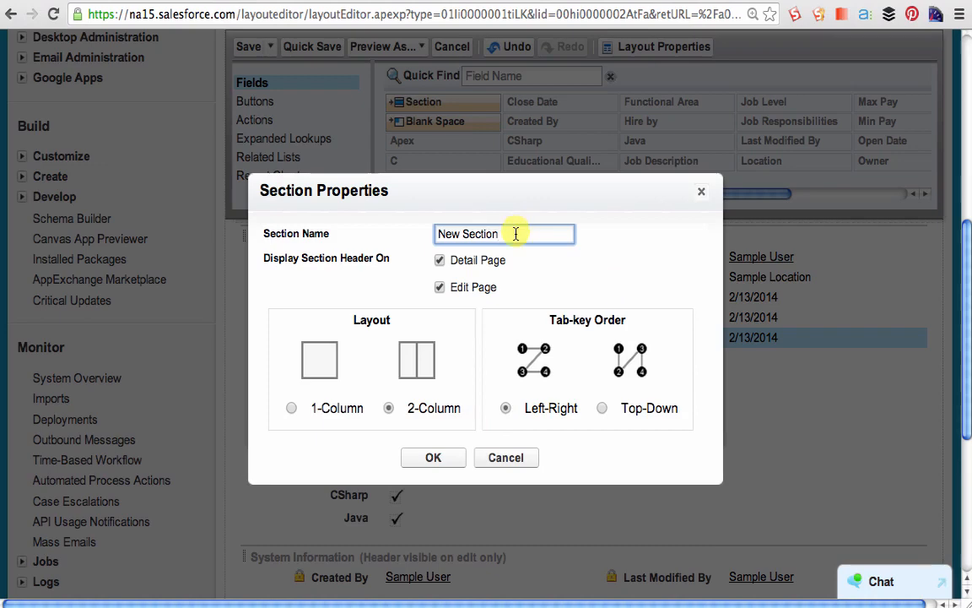
pyautogui.moveTo(517, 233); pyautogui.dragTo(376, 214)
pyautogui.write('Compensation')
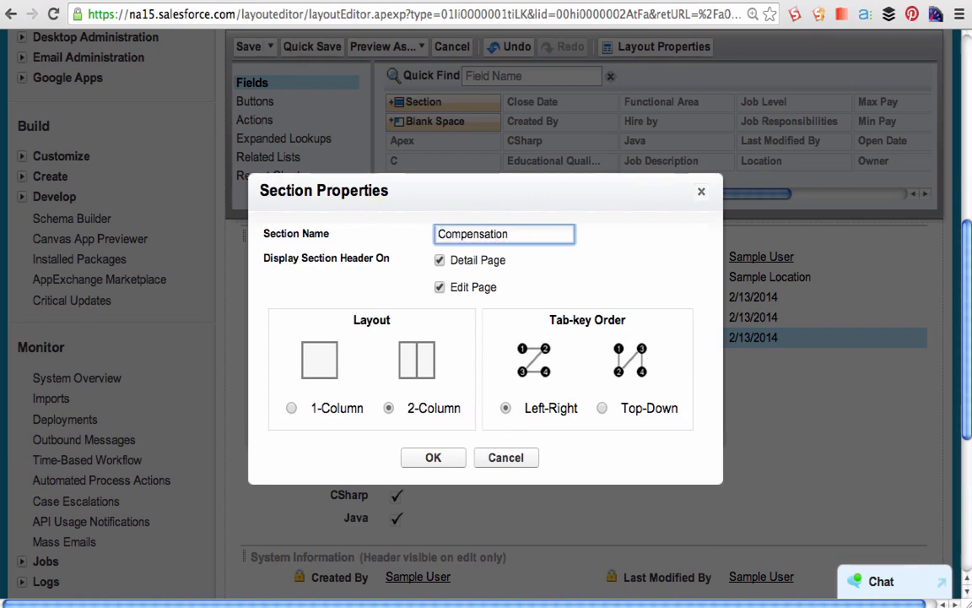
pyautogui.click(430, 457)
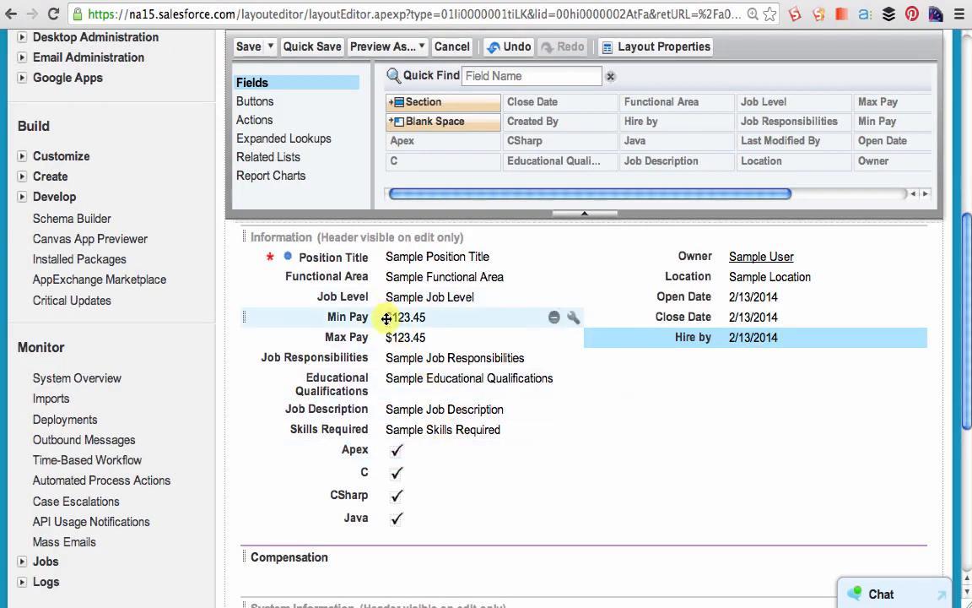
# - Move the Min Pay and Max Pay fields side by side into the Compensation section
pyautogui.moveTo(386, 318); pyautogui.dragTo(358, 561)
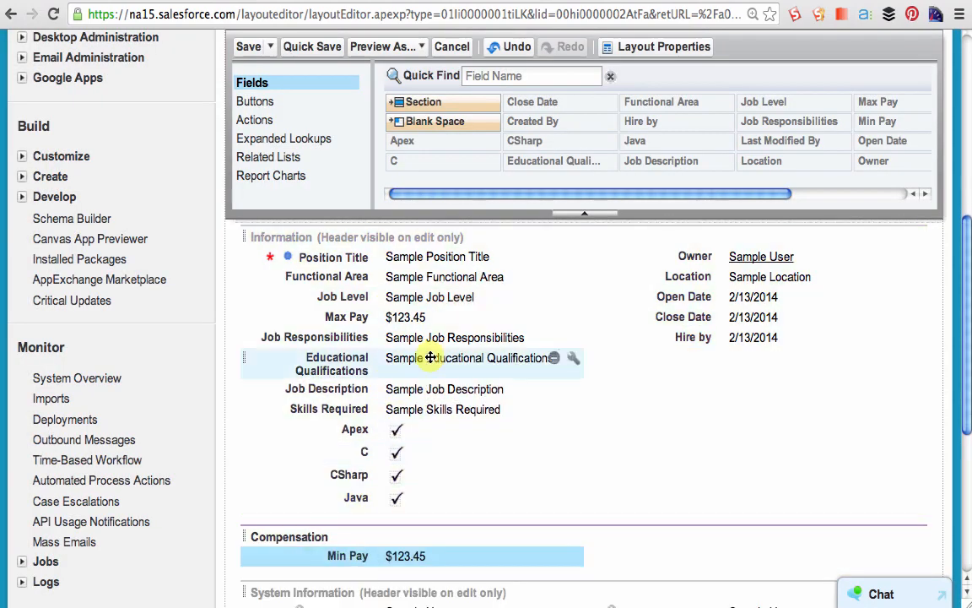
pyautogui.moveTo(426, 318); pyautogui.dragTo(640, 549)
pyautogui.scroll(-1, 626, 484)
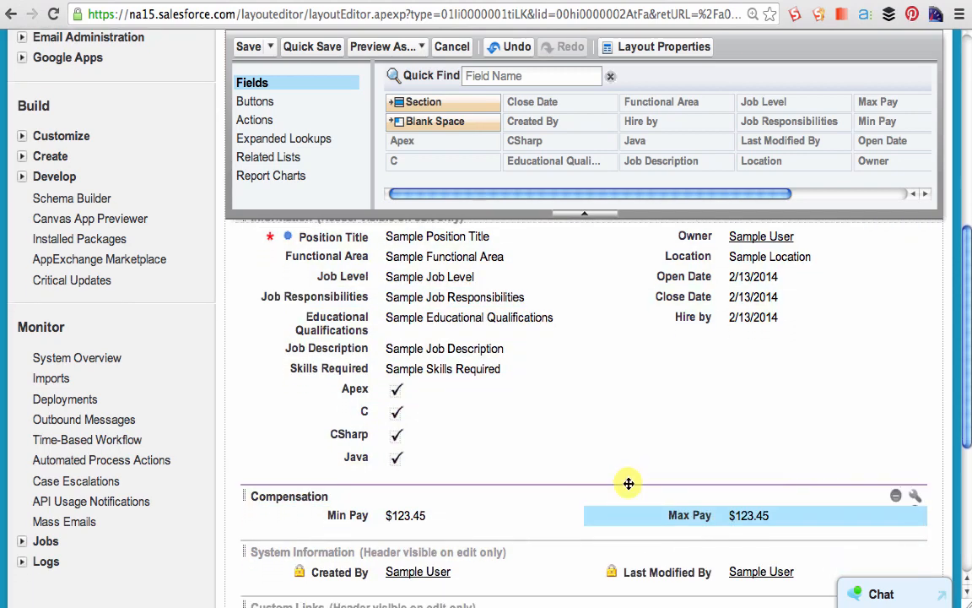
# - Add a Job Details section below Compensation and move Job Description, Skills Required and Educational Qualifications into it
pyautogui.moveTo(423, 101); pyautogui.dragTo(427, 503)
pyautogui.write('Jo')
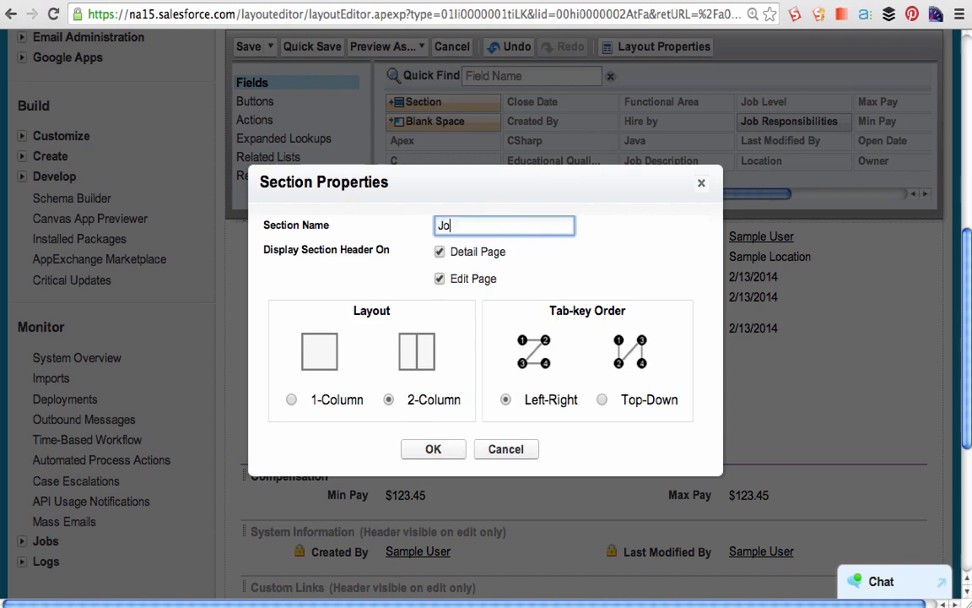
pyautogui.write('b Details')
pyautogui.click(437, 449)
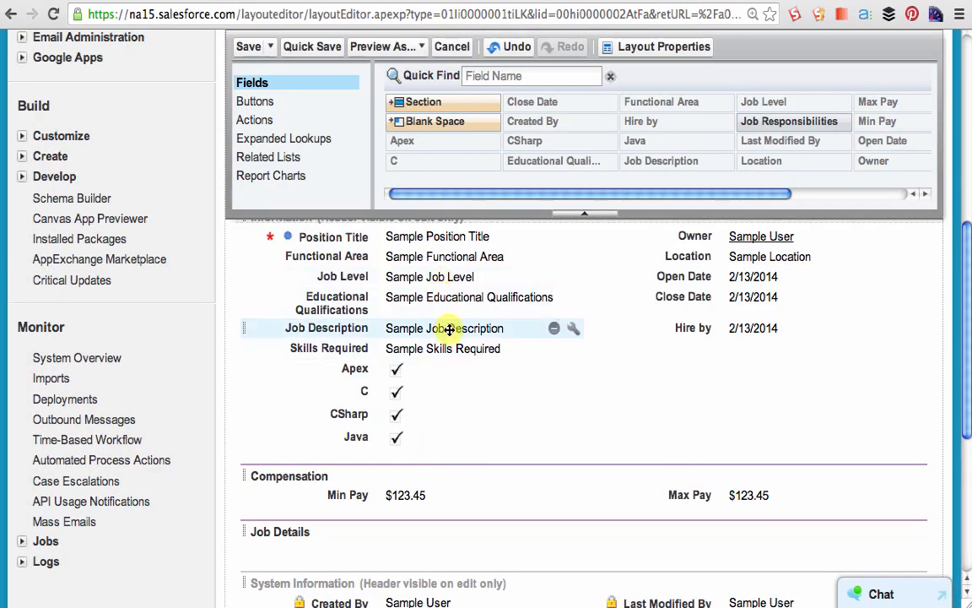
pyautogui.moveTo(445, 325); pyautogui.dragTo(391, 534)
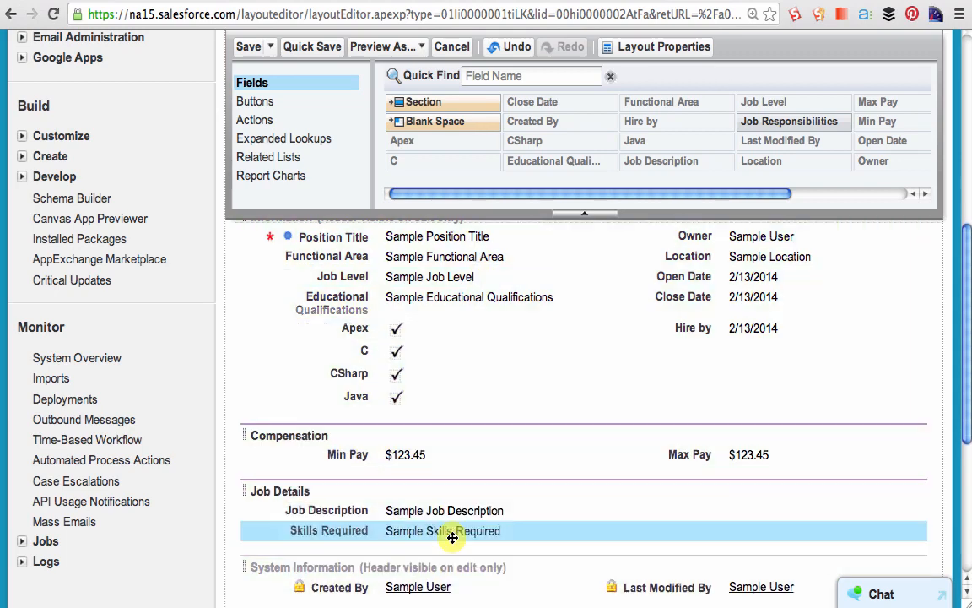
pyautogui.moveTo(440, 296); pyautogui.dragTo(416, 549)
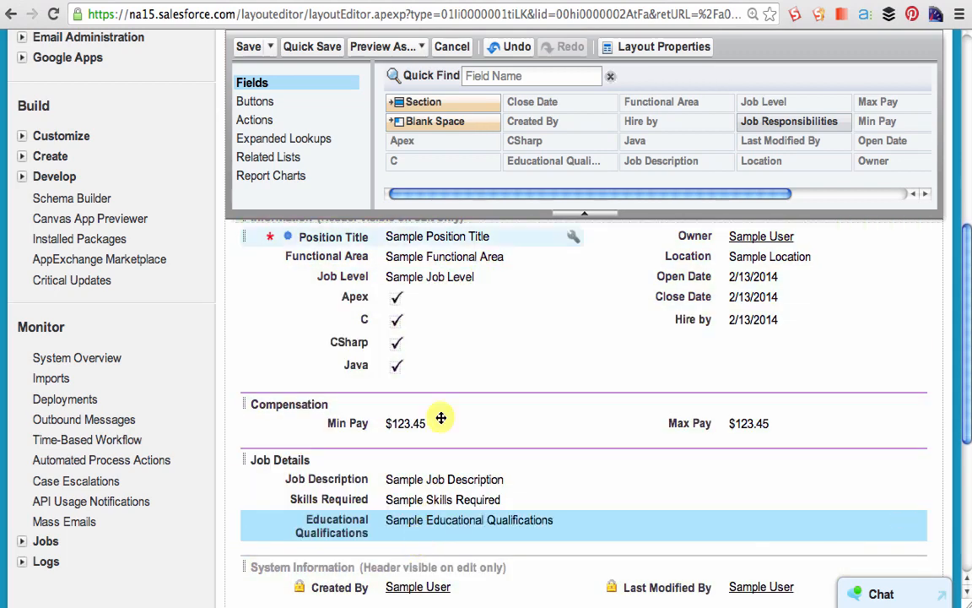
# - Add a section named Programming Languages below the Job Details section
pyautogui.moveTo(452, 102); pyautogui.dragTo(412, 512)
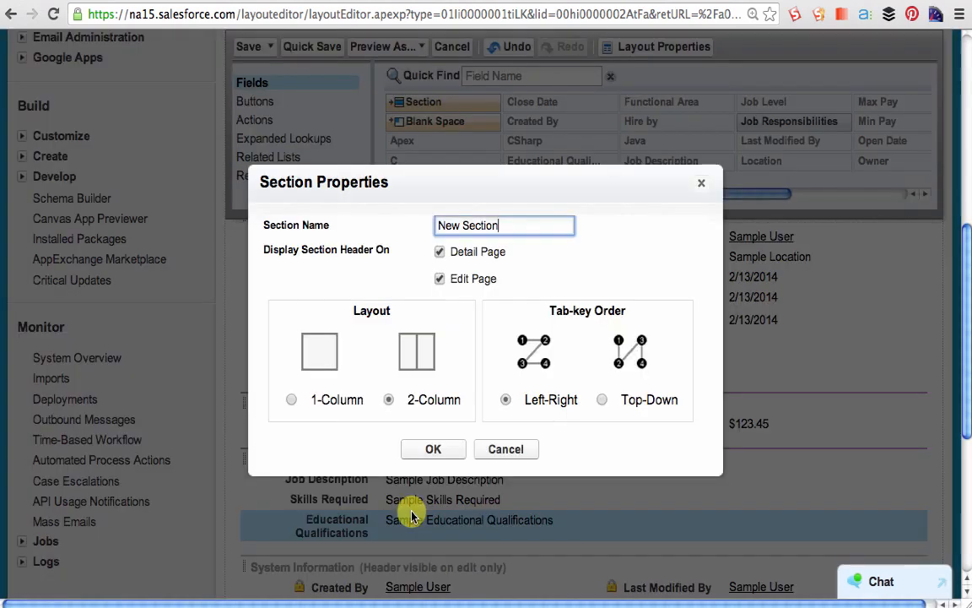
pyautogui.write('Programming Languages')
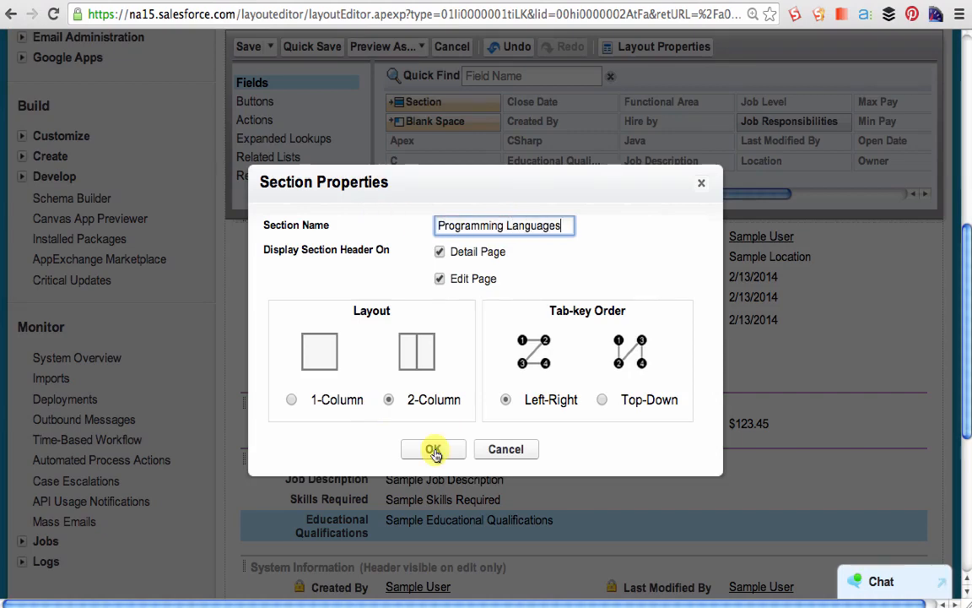
pyautogui.click(434, 452)
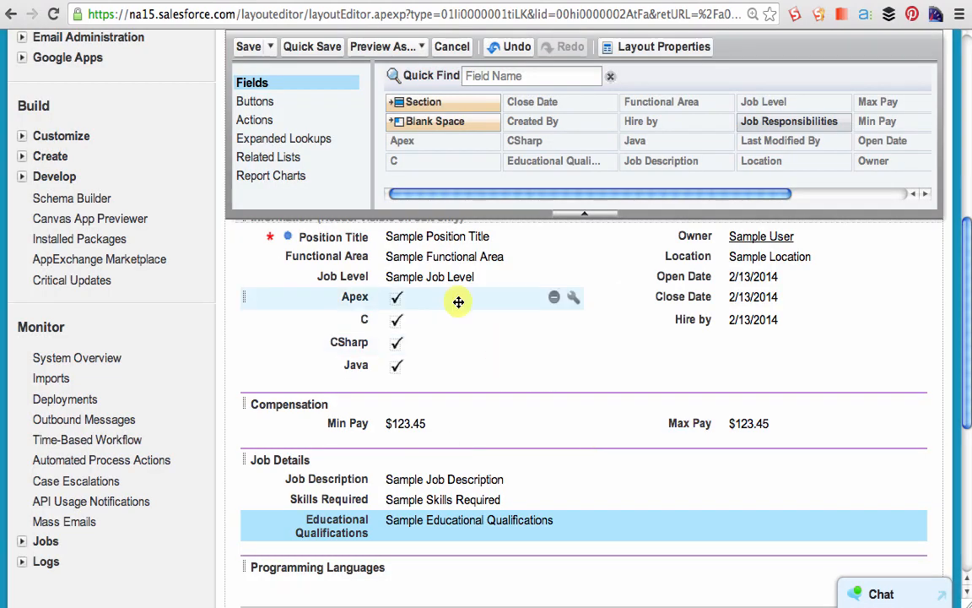
# - Move the C, CSharp, Java and Apex checkboxes into the two columns of Programming Languages and save the layout
pyautogui.moveTo(396, 320); pyautogui.dragTo(363, 506)
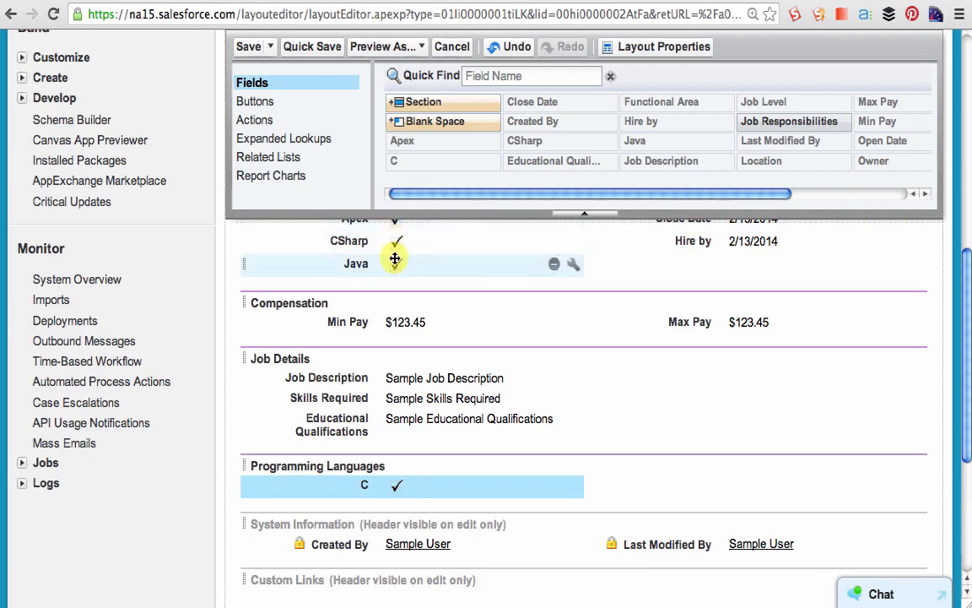
pyautogui.moveTo(395, 258); pyautogui.dragTo(675, 464)
pyautogui.moveTo(396, 240); pyautogui.dragTo(703, 479)
pyautogui.scroll(1, 416, 470)
pyautogui.scroll(5, 413, 466)
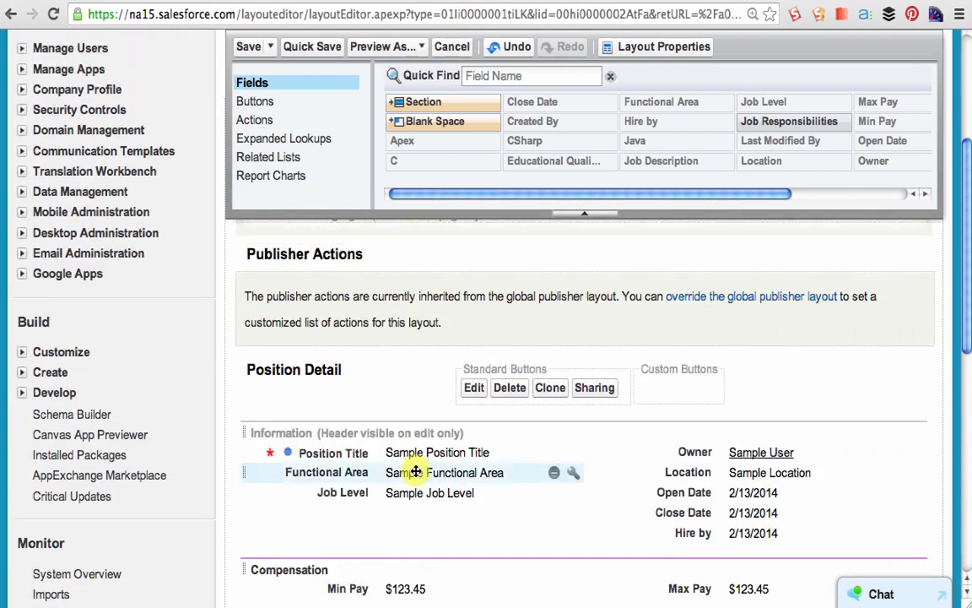
pyautogui.click(248, 49)
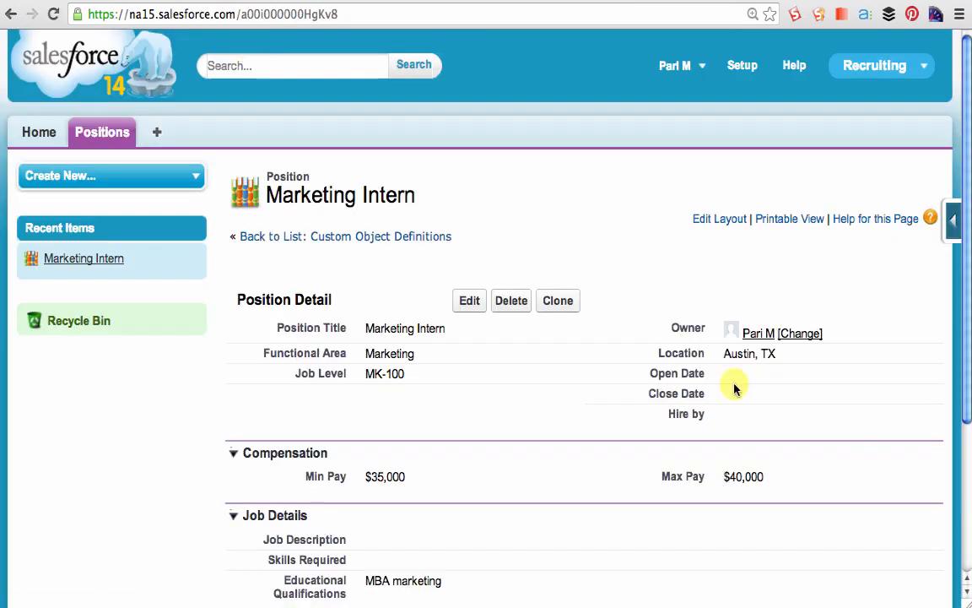
pyautogui.scroll(-1, 878, 426)
pyautogui.scroll(-3, 878, 426)
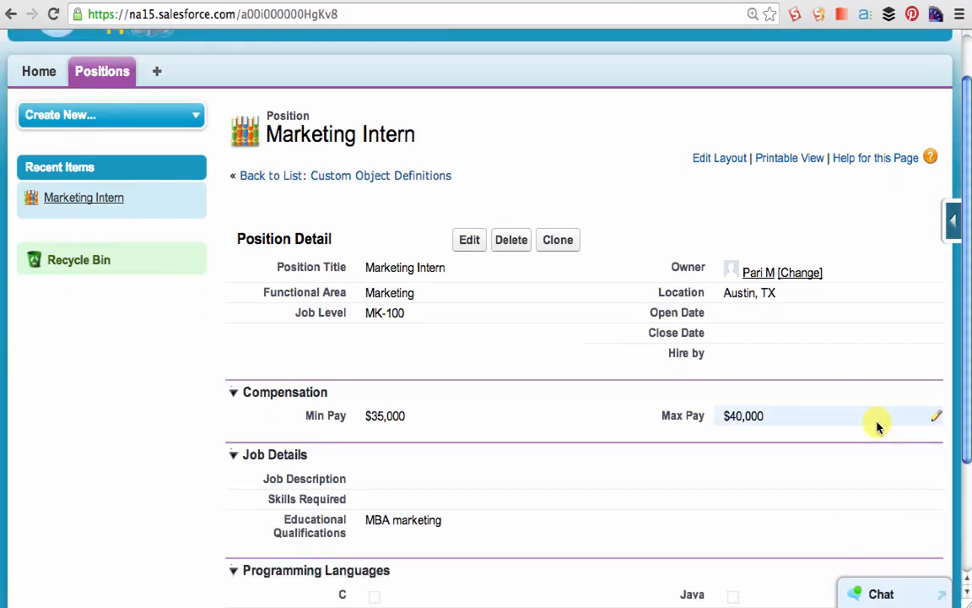
pyautogui.scroll(-1, 877, 426)
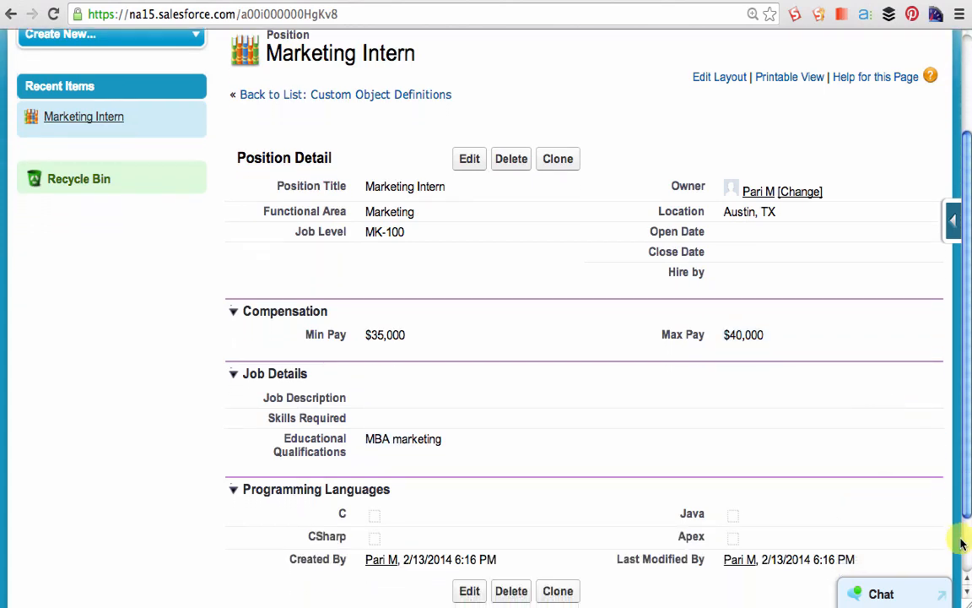
pyautogui.scroll(-1, 911, 540)
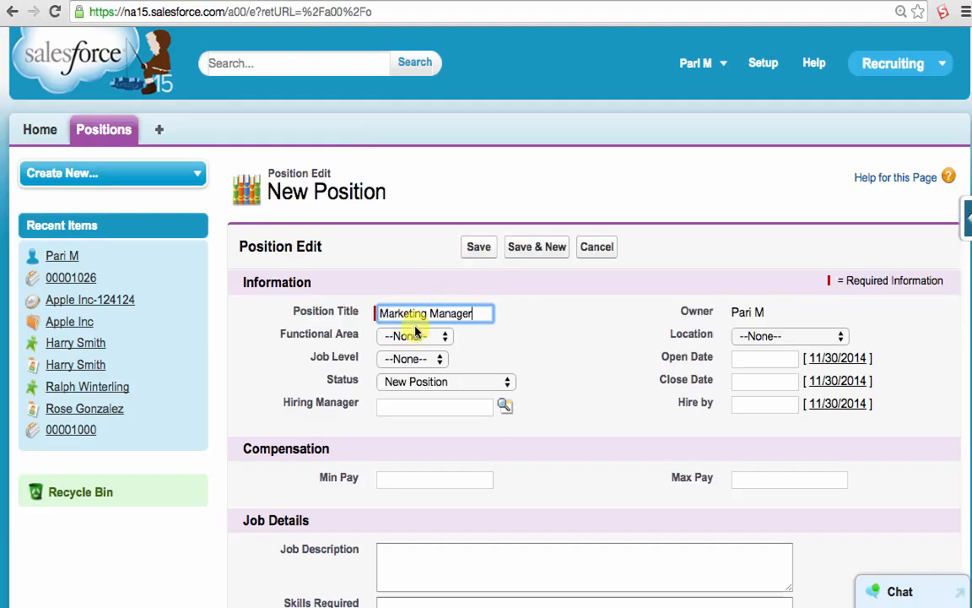
# - Set the new Marketing Manager position's Functional Area to Marketing and view the available Job Level options
pyautogui.click(414, 335)
pyautogui.click(411, 363)
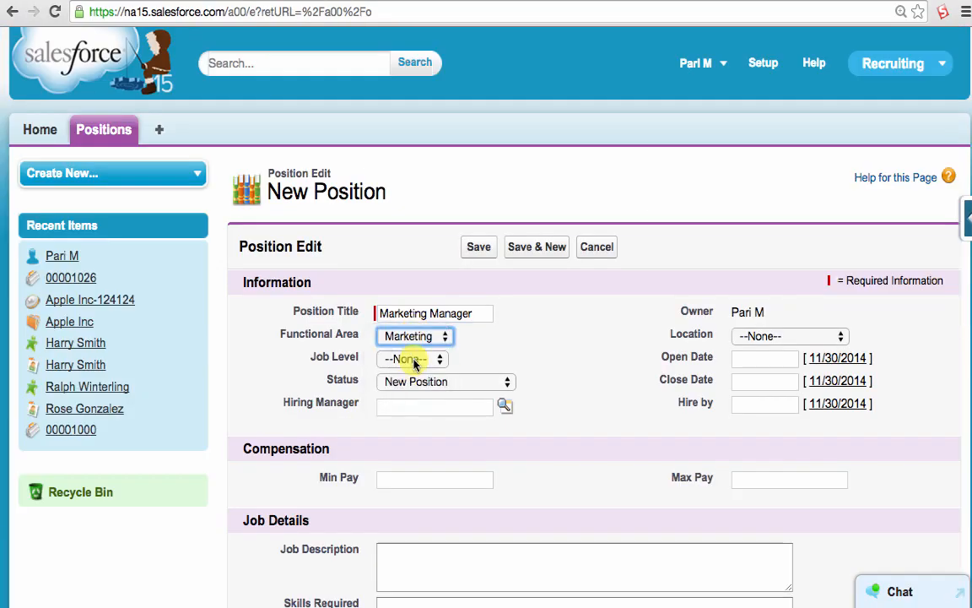
pyautogui.click(415, 360)
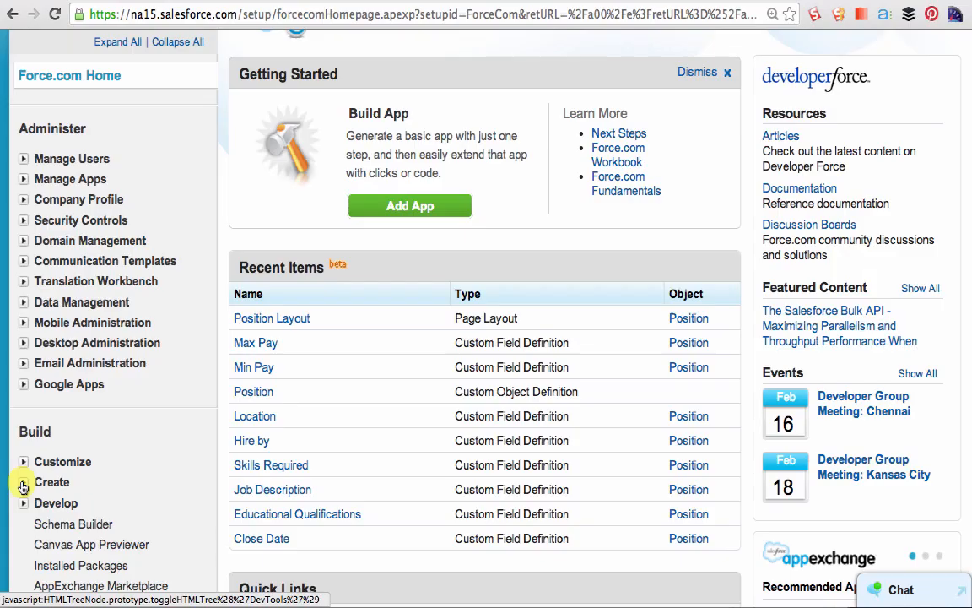
# - Open the Field Dependencies page of the Position custom object in Setup
pyautogui.click(22, 426)
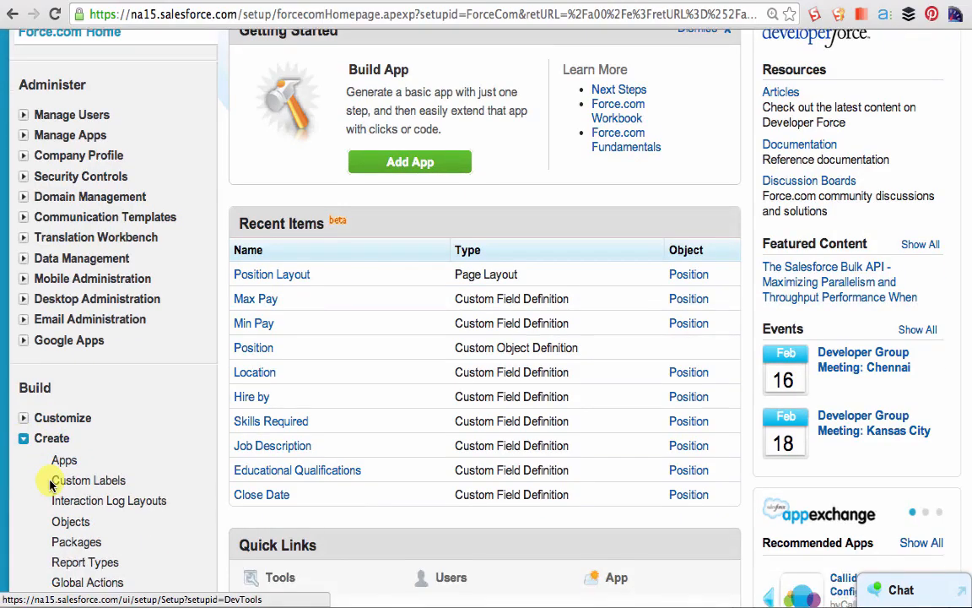
pyautogui.scroll(-1, 55, 484)
pyautogui.click(73, 486)
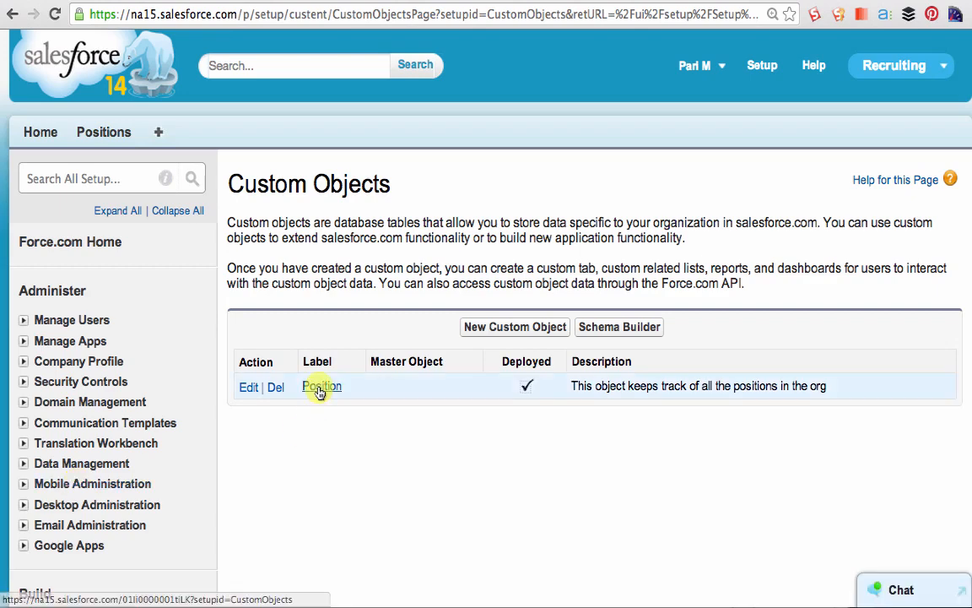
pyautogui.click(321, 388)
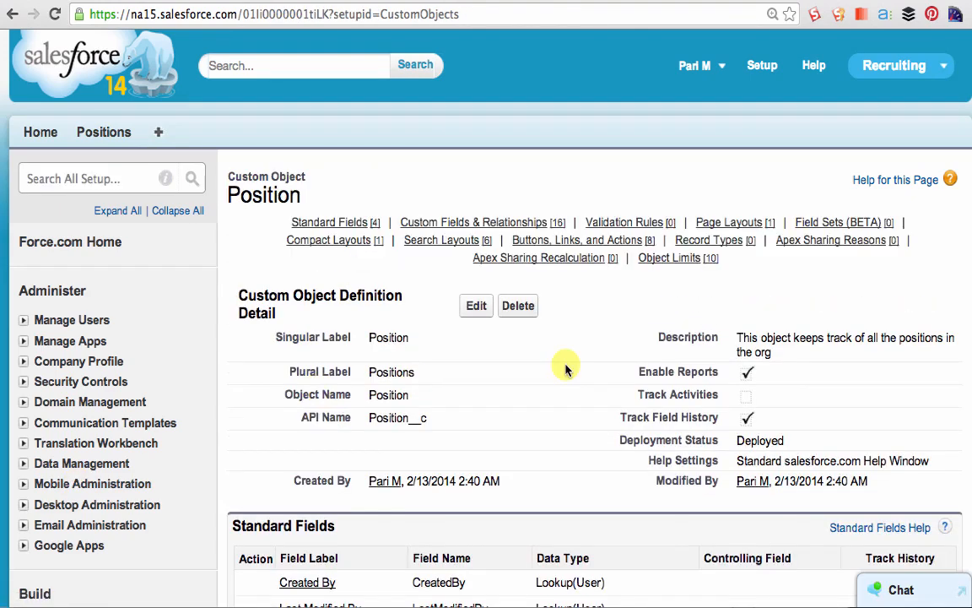
pyautogui.scroll(-5, 564, 369)
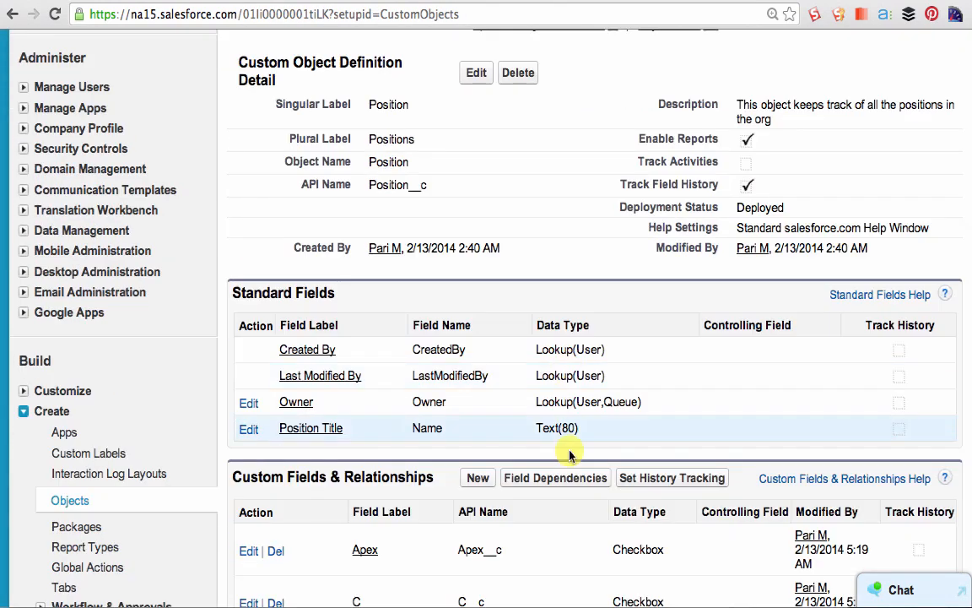
pyautogui.click(551, 478)
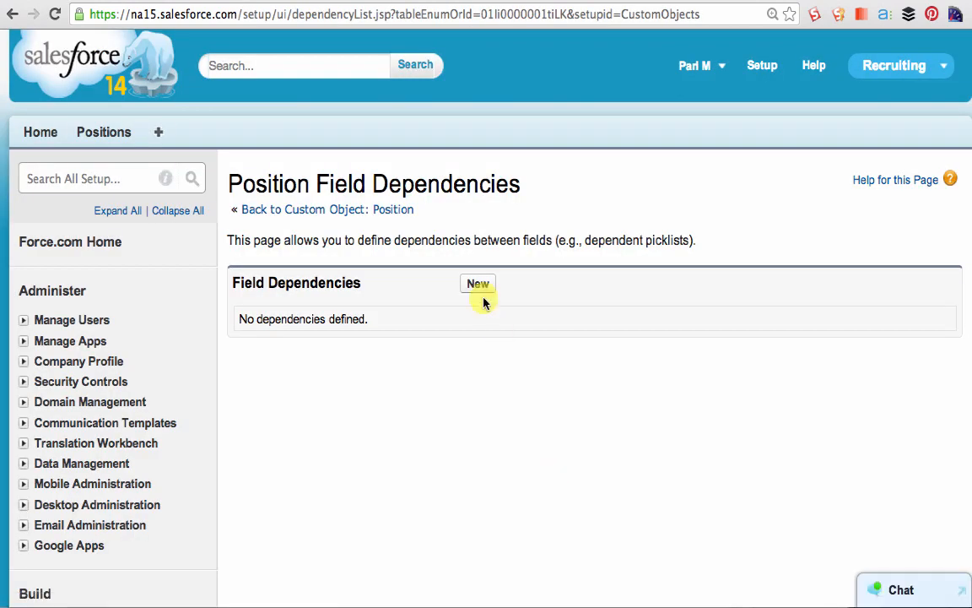
# - Create a new field dependency with Functional Area as the controlling field and Job Level as the dependent field
pyautogui.click(478, 285)
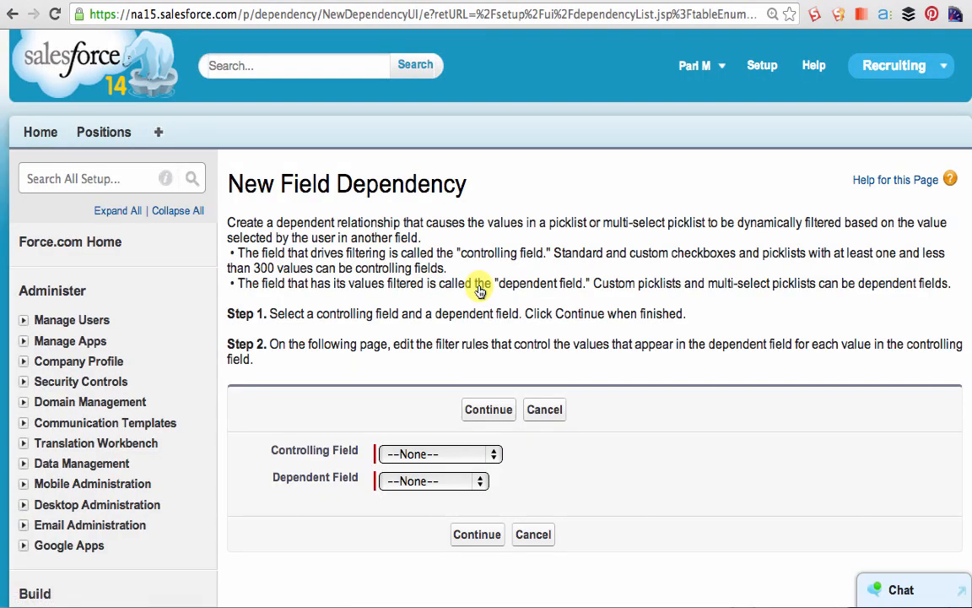
pyautogui.click(495, 456)
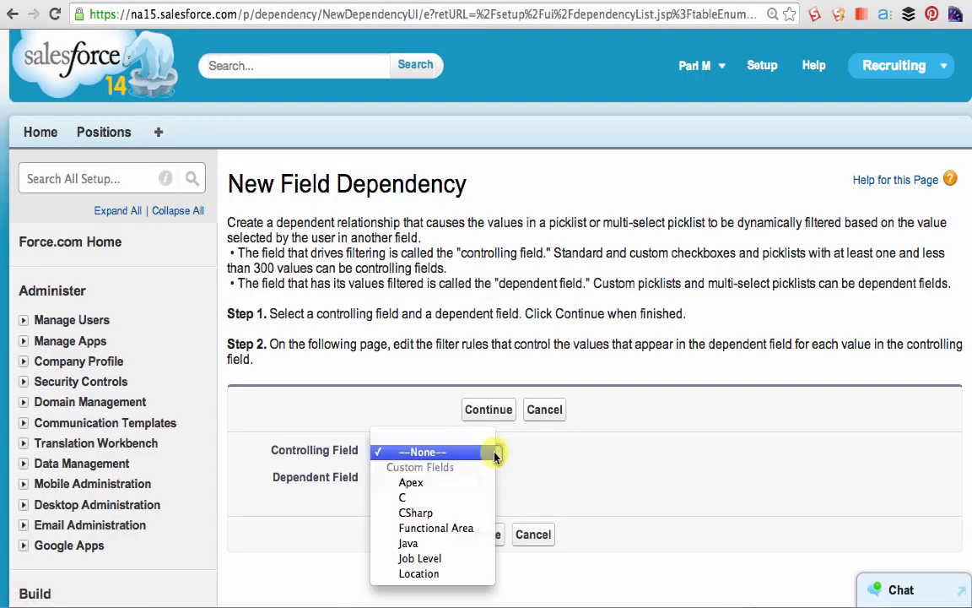
pyautogui.click(477, 529)
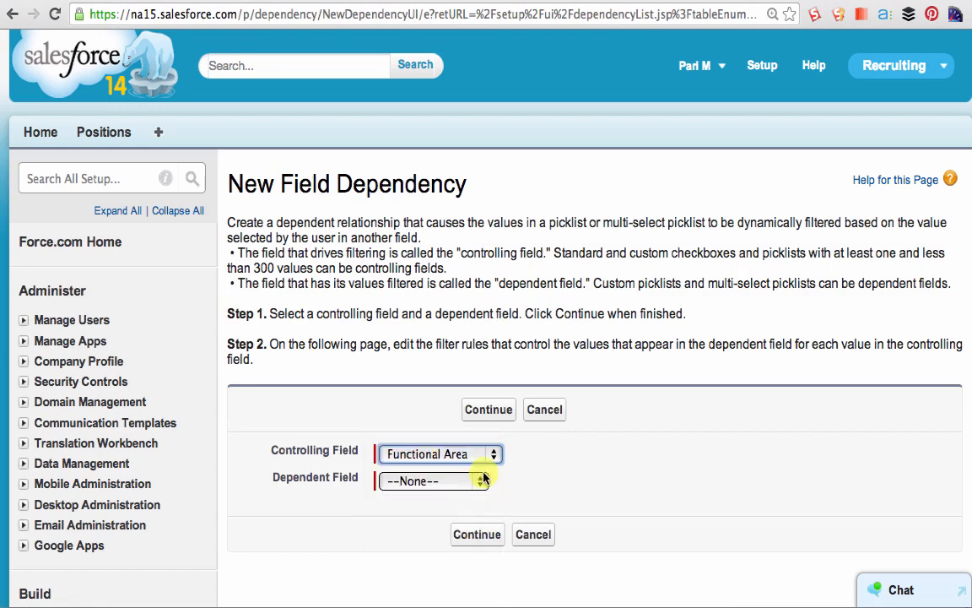
pyautogui.click(483, 478)
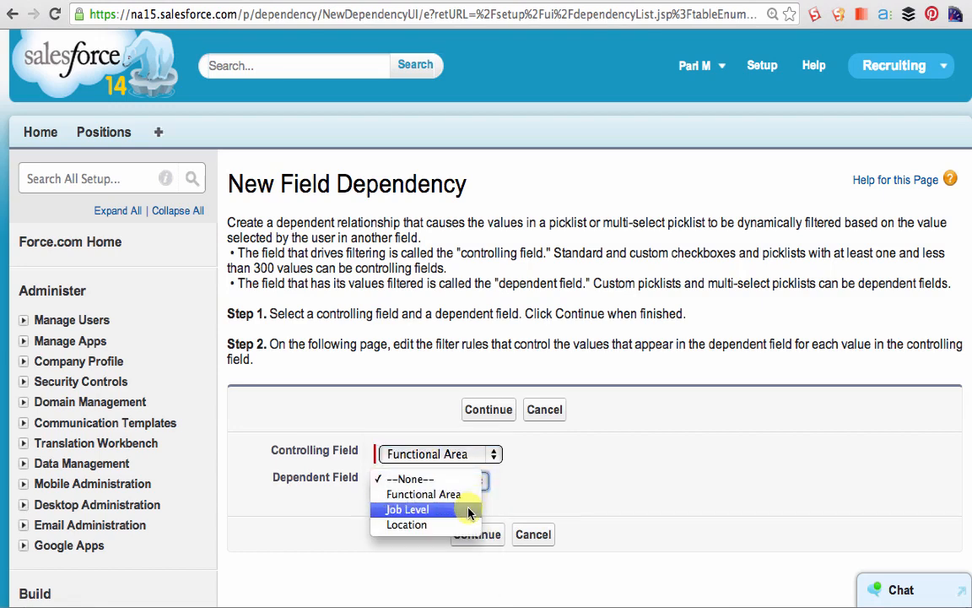
pyautogui.click(471, 511)
pyautogui.click(483, 535)
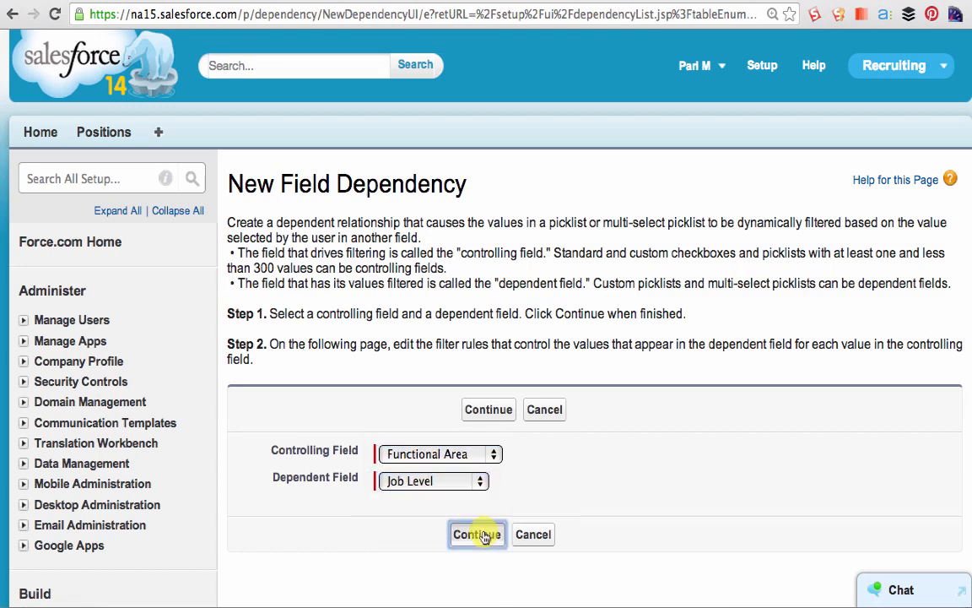
# - Include job levels SA-100, SA-200 and SA-300 for the Sales functional area
pyautogui.scroll(-3, 726, 287)
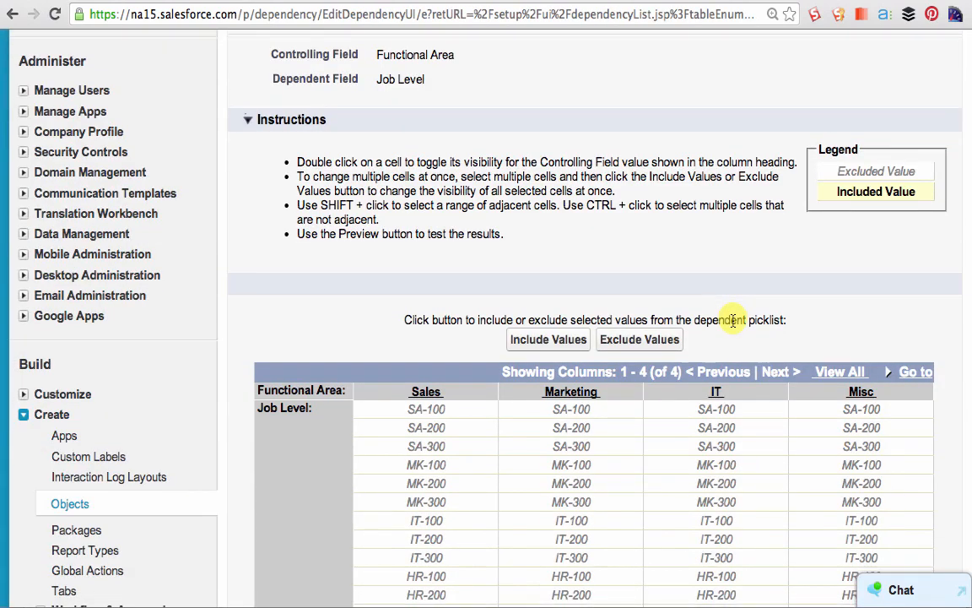
pyautogui.scroll(-3, 733, 320)
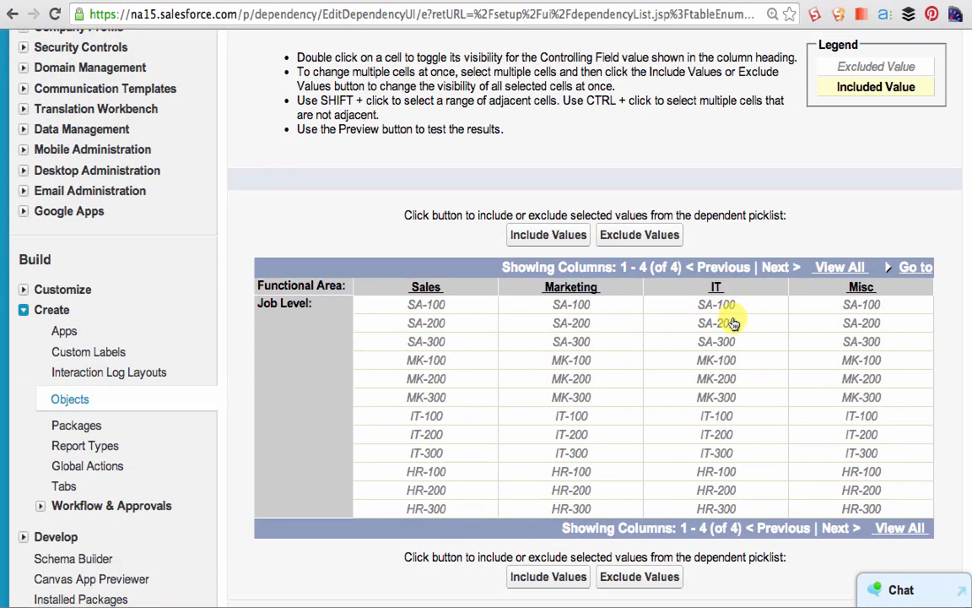
pyautogui.click(439, 303)
pyautogui.click(446, 324)
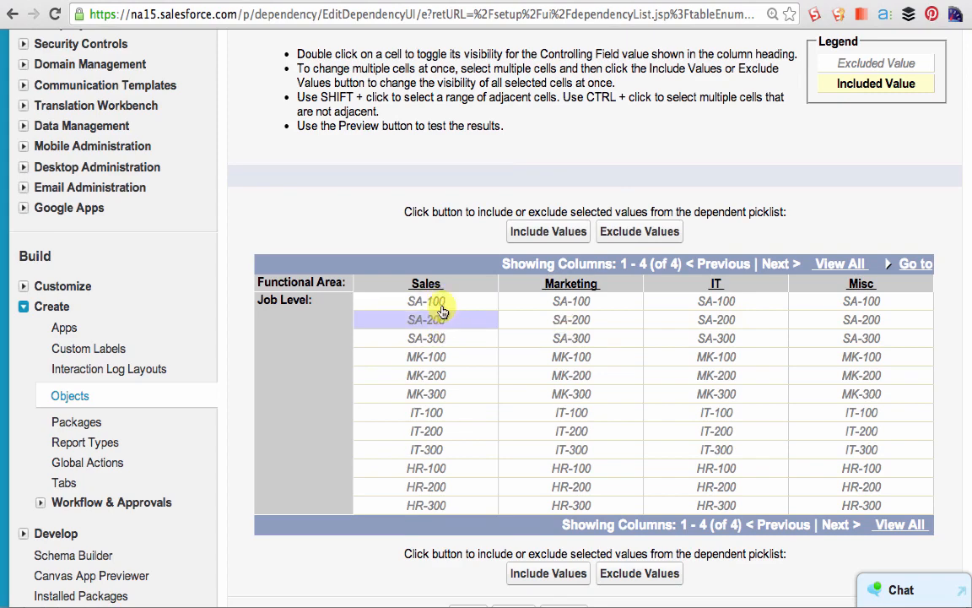
pyautogui.keyDown('ctrl'); pyautogui.click(439, 304); pyautogui.keyUp('ctrl')
pyautogui.keyDown('ctrl'); pyautogui.click(418, 338); pyautogui.keyUp('ctrl')
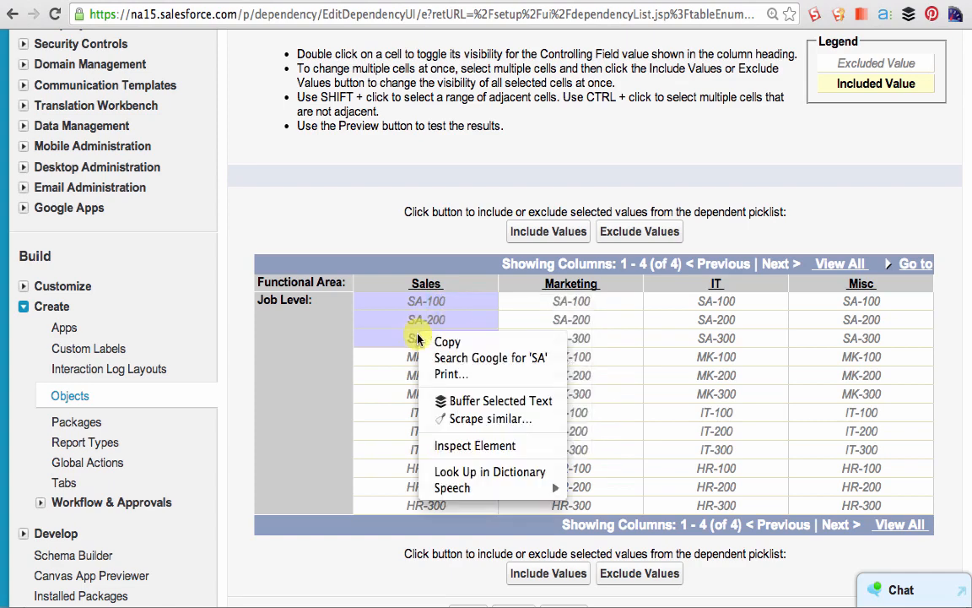
pyautogui.click(519, 233)
pyautogui.click(519, 234)
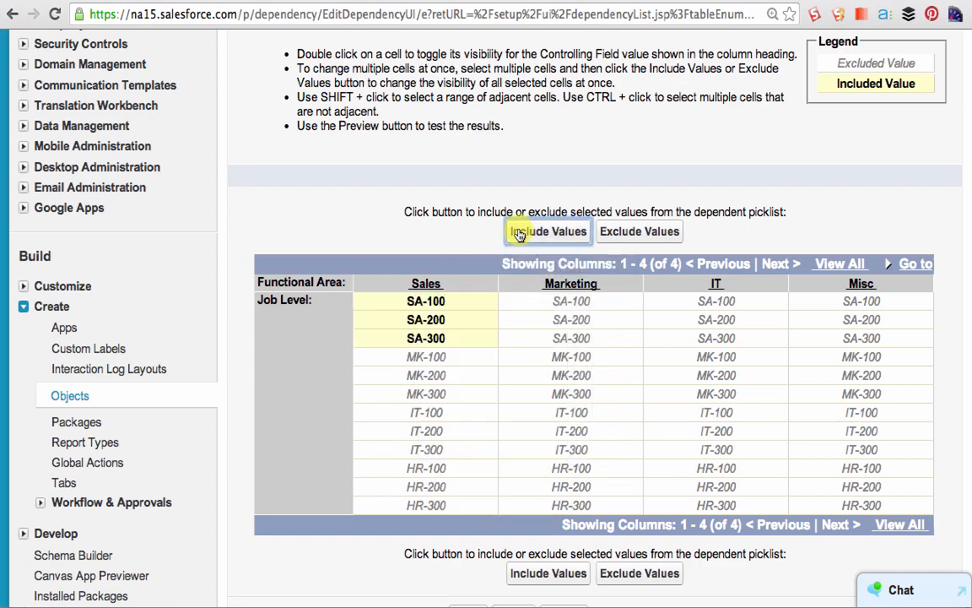
# - Include job levels MK-100, MK-200 and MK-300 for the Marketing functional area
pyautogui.keyDown('ctrl'); pyautogui.click(571, 356); pyautogui.keyUp('ctrl')
pyautogui.keyDown('ctrl'); pyautogui.click(506, 376); pyautogui.keyUp('ctrl')
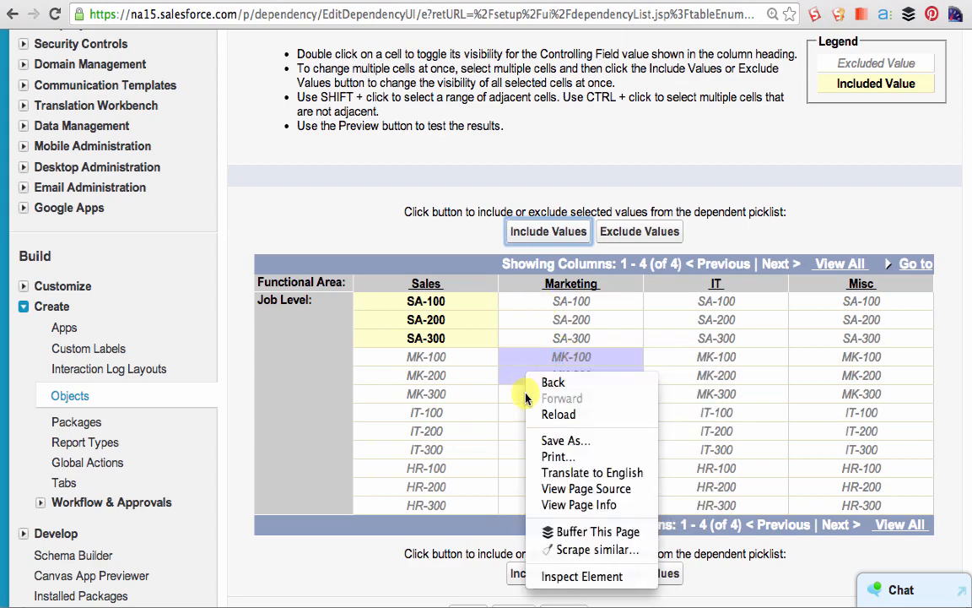
pyautogui.keyDown('ctrl'); pyautogui.click(507, 394); pyautogui.keyUp('ctrl')
pyautogui.click(539, 234)
pyautogui.click(538, 234)
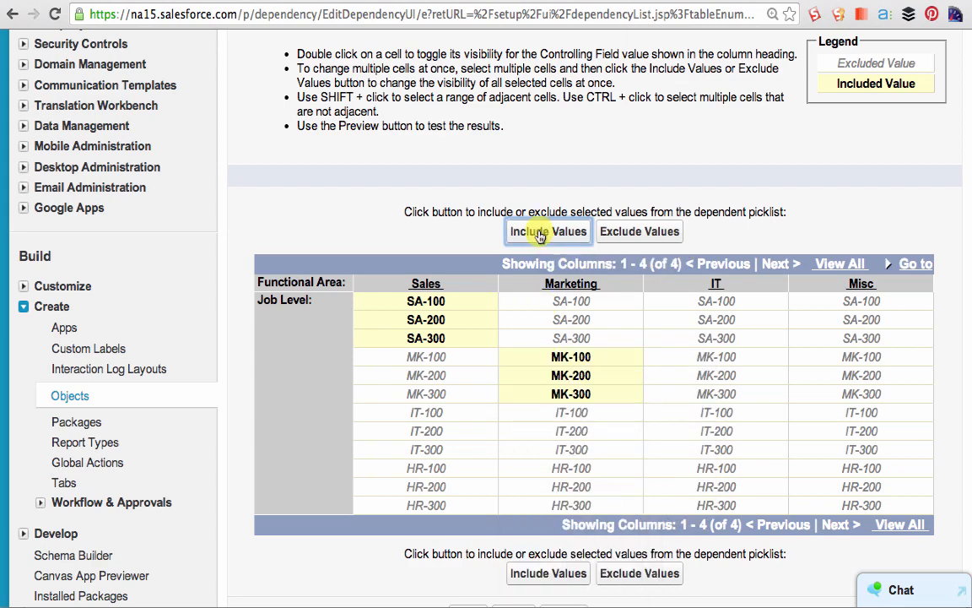
# - Include job levels IT-100, IT-200 and IT-300 for the IT functional area
pyautogui.keyDown('ctrl'); pyautogui.click(716, 412); pyautogui.keyUp('ctrl')
pyautogui.keyDown('ctrl'); pyautogui.click(694, 431); pyautogui.keyUp('ctrl')
pyautogui.keyDown('ctrl'); pyautogui.click(777, 449); pyautogui.keyUp('ctrl')
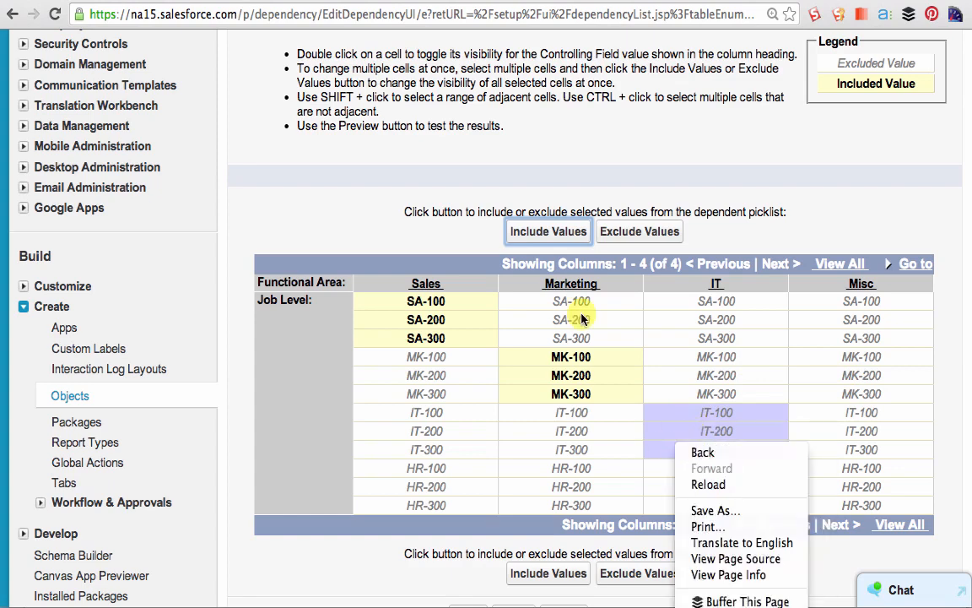
pyautogui.click(549, 232)
pyautogui.click(548, 232)
# - Include job levels HR-100, HR-200 and HR-300 for the Misc functional area and save the field dependency
pyautogui.click(864, 468)
pyautogui.keyDown('ctrl'); pyautogui.click(861, 487); pyautogui.keyUp('ctrl')
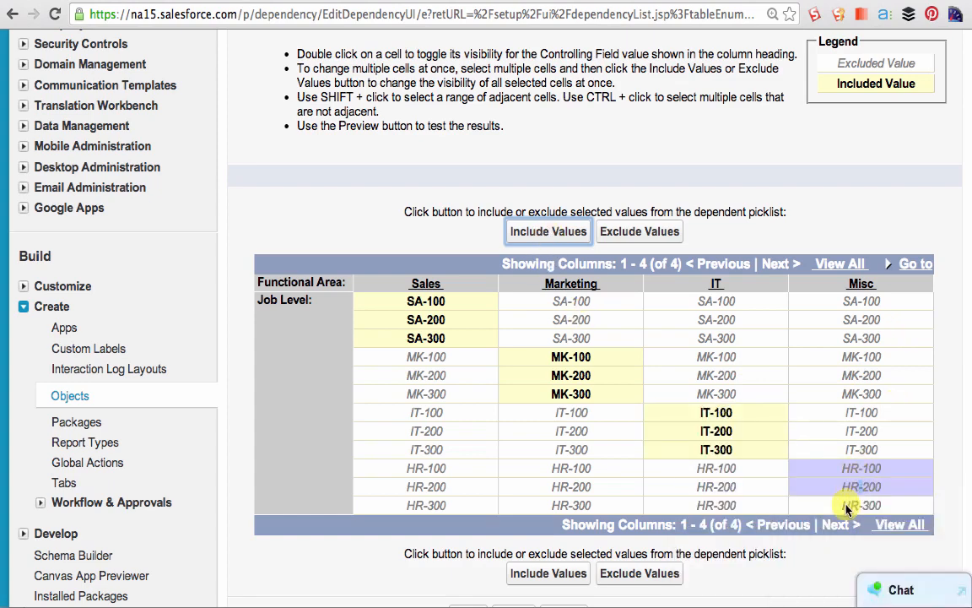
pyautogui.keyDown('ctrl'); pyautogui.click(861, 506); pyautogui.keyUp('ctrl')
pyautogui.click(549, 233)
pyautogui.click(549, 235)
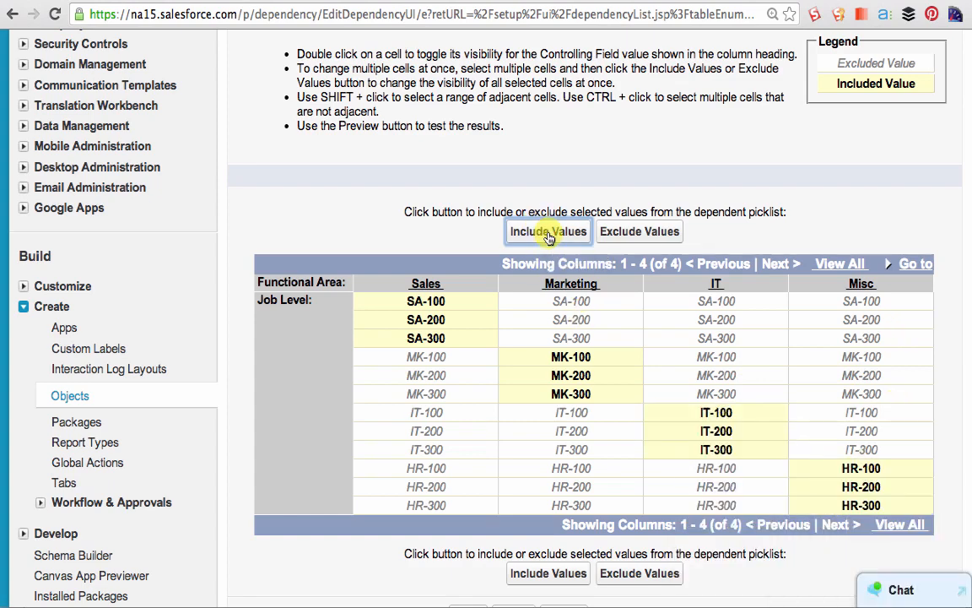
pyautogui.scroll(-1, 520, 575)
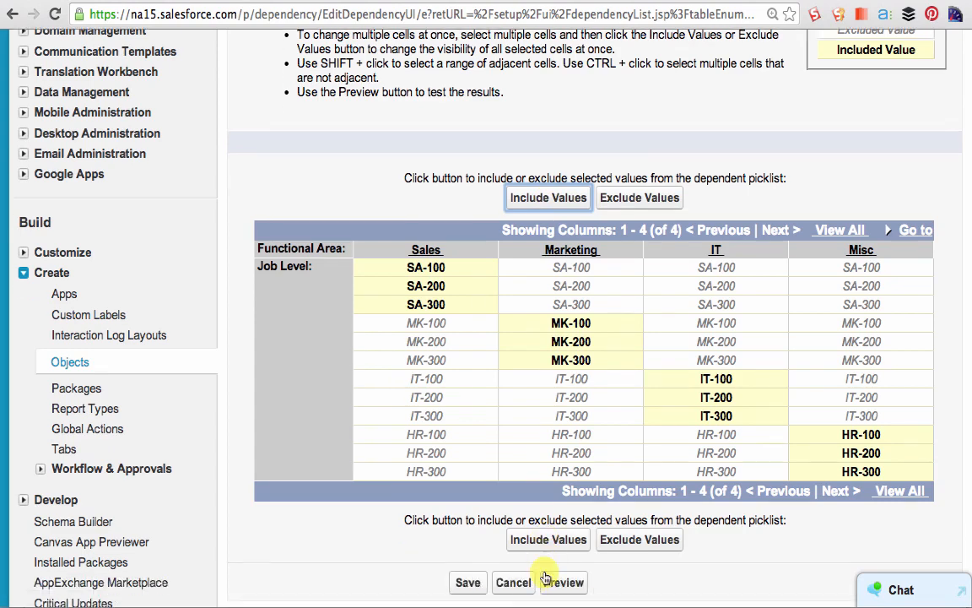
pyautogui.click(469, 582)
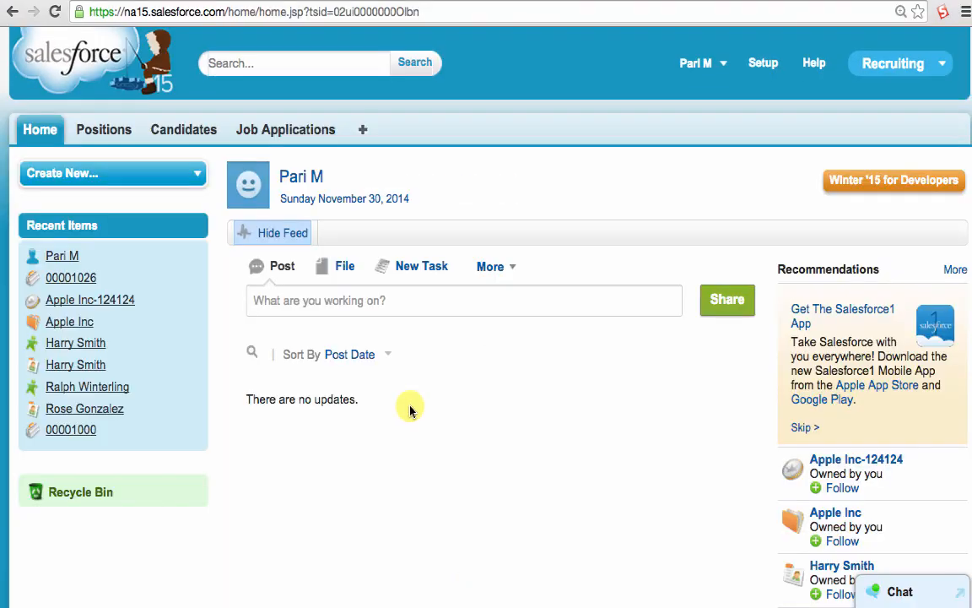
# - Start a new position record, set its Functional Area to Marketing and view the available Job Level options
pyautogui.click(104, 134)
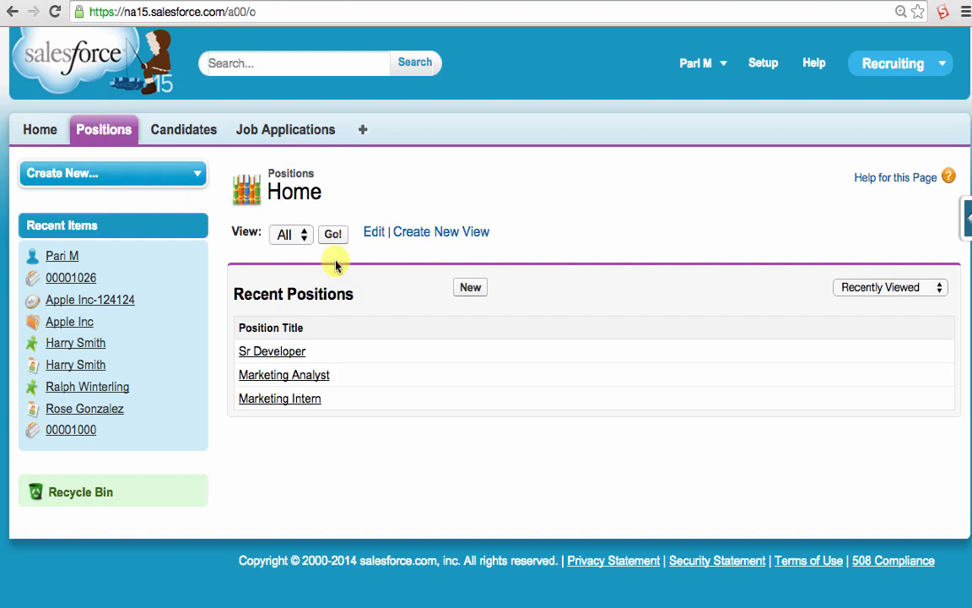
pyautogui.click(460, 288)
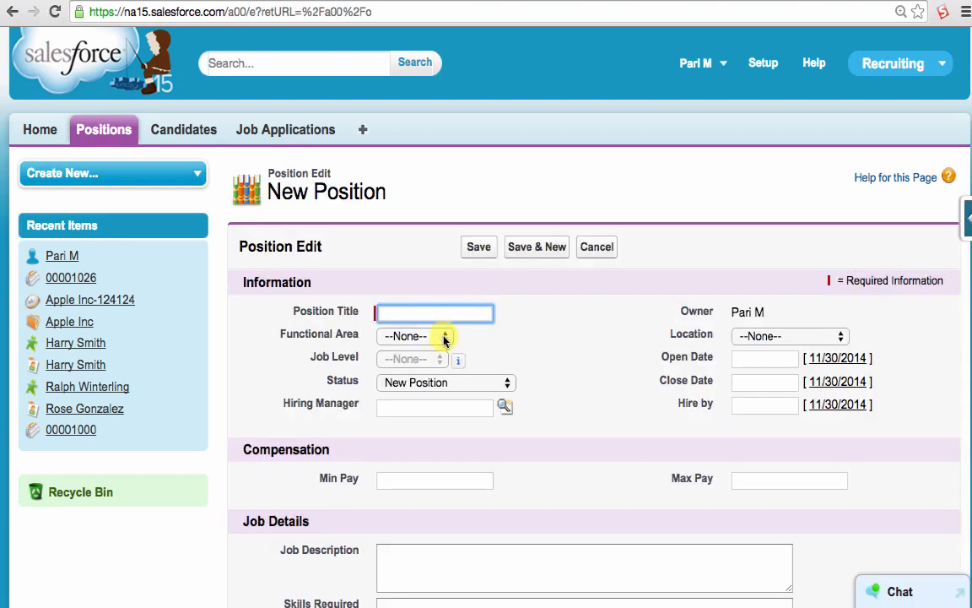
pyautogui.click(445, 336)
pyautogui.press('Escape')
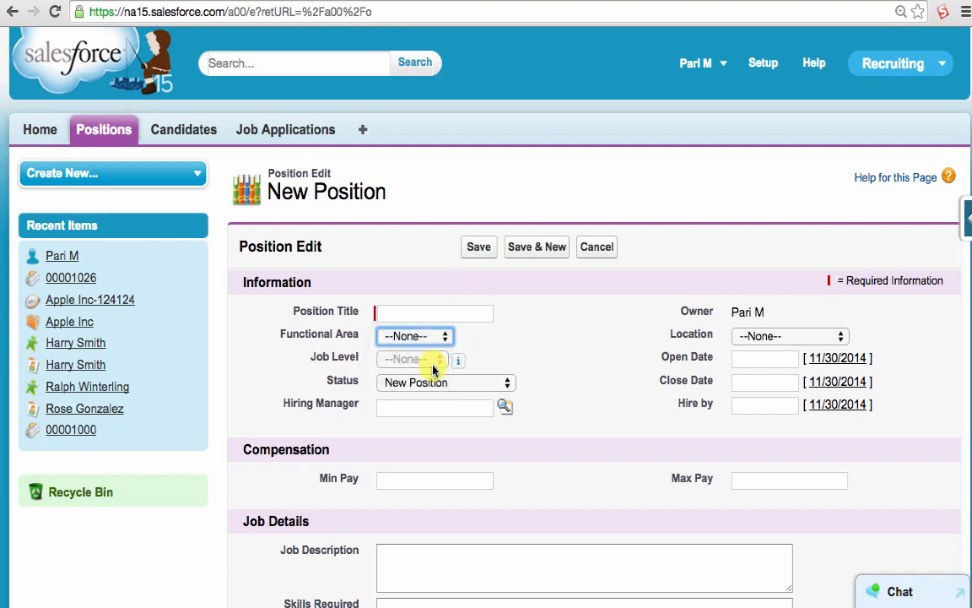
pyautogui.click(432, 369)
pyautogui.click(438, 363)
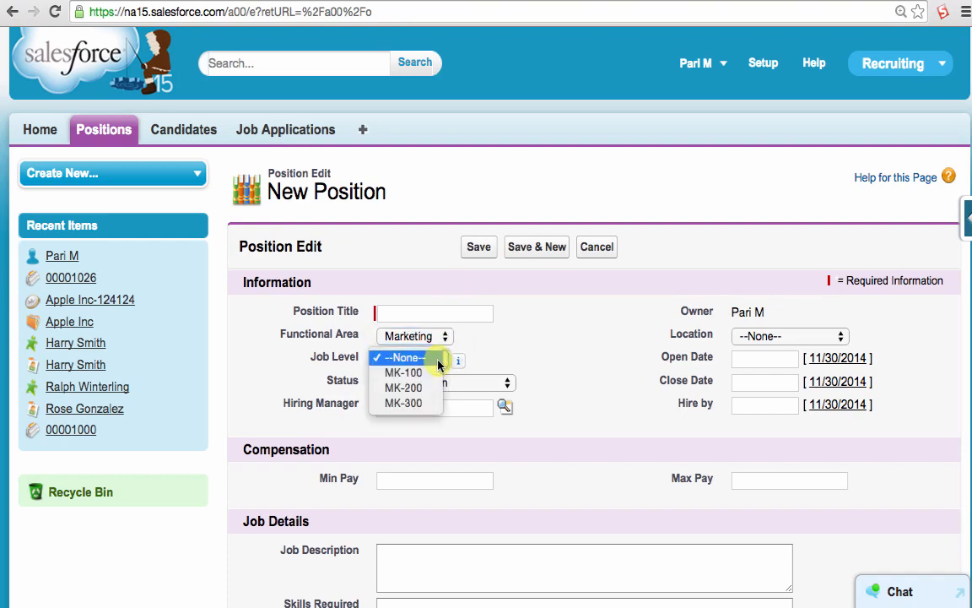
# - Switch the new position's Functional Area to IT and check which Job Level options it offers
pyautogui.click(441, 335)
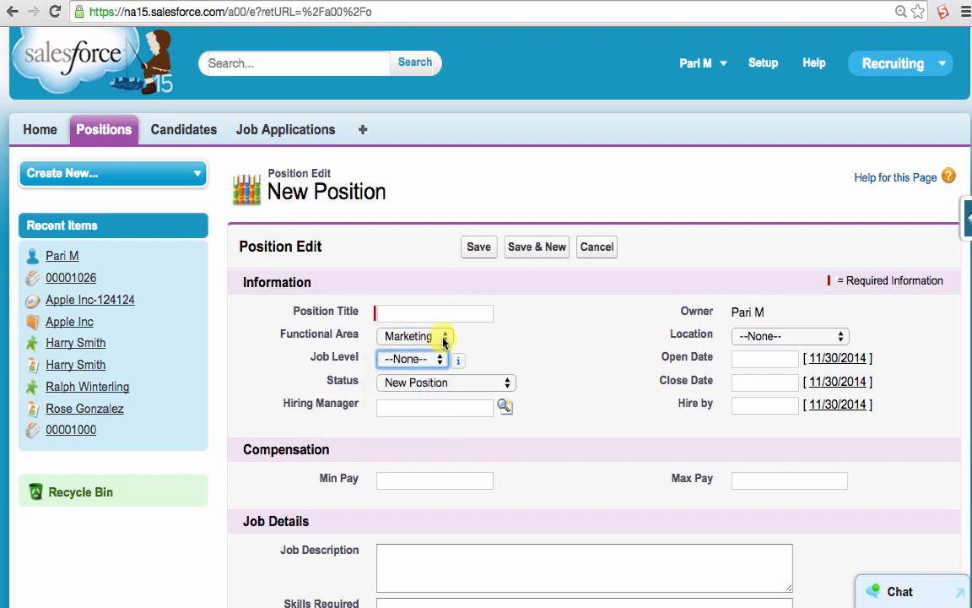
pyautogui.click(440, 336)
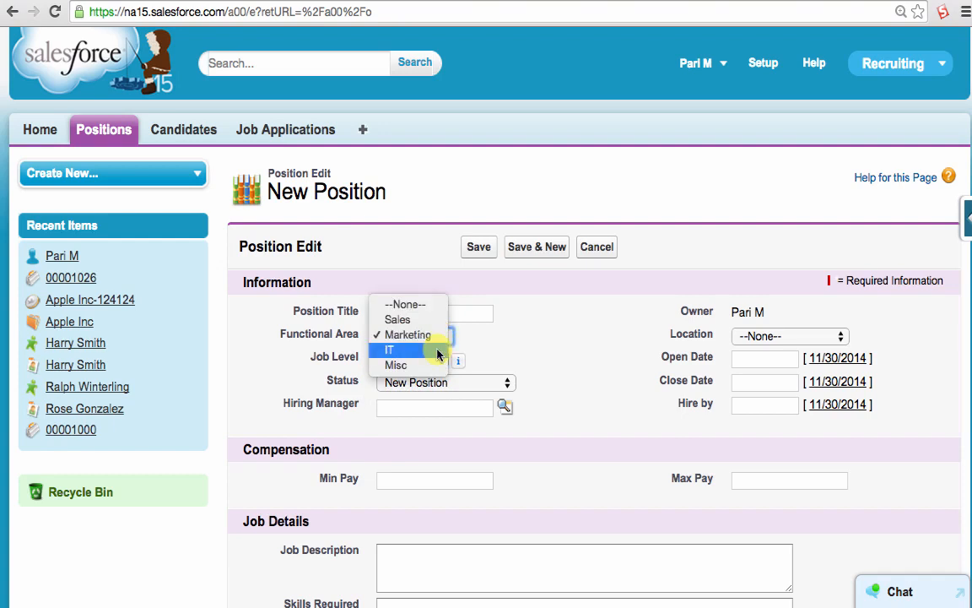
pyautogui.click(438, 351)
pyautogui.click(438, 359)
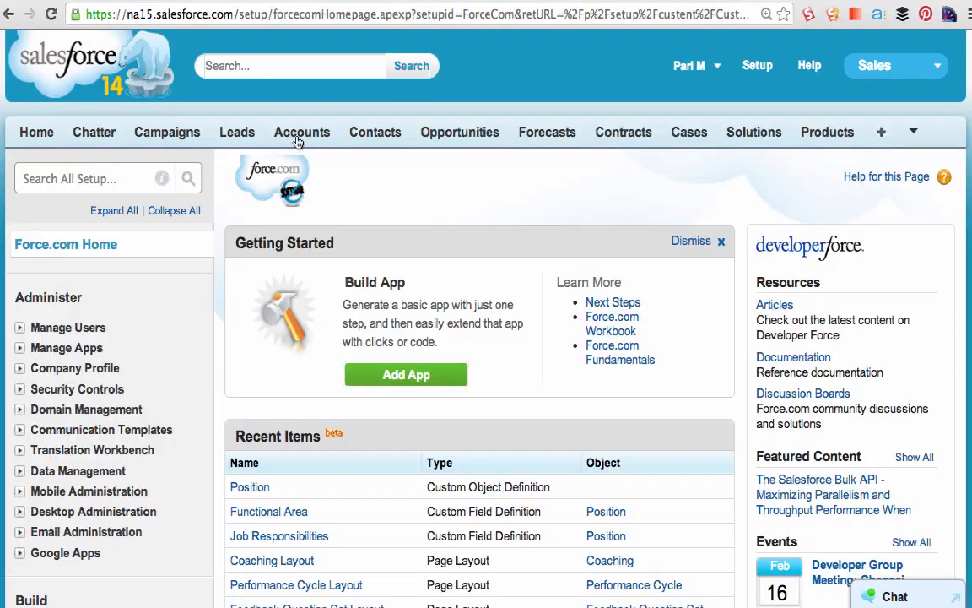
# - Open the Leads page of the Sales app
pyautogui.click(240, 134)
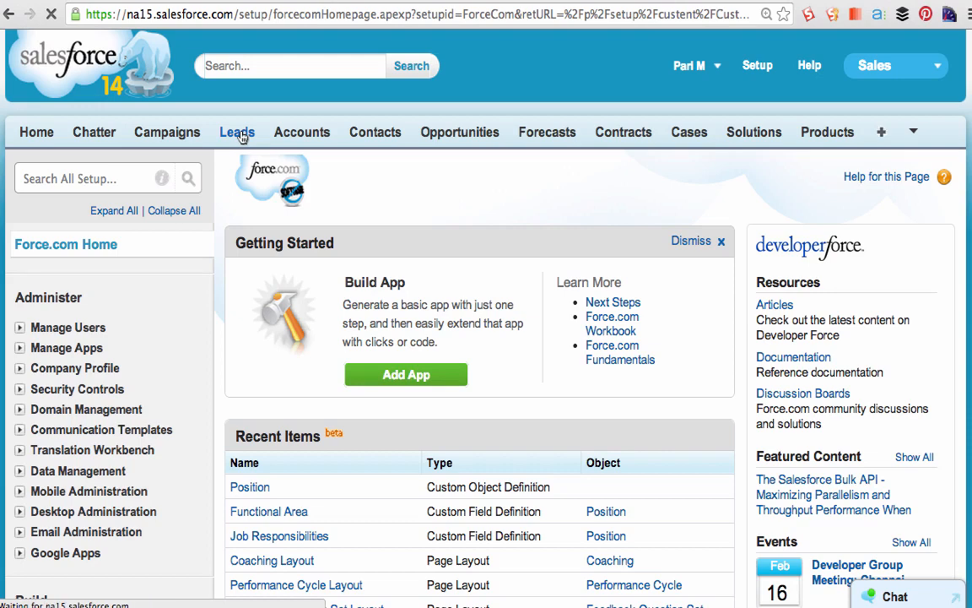